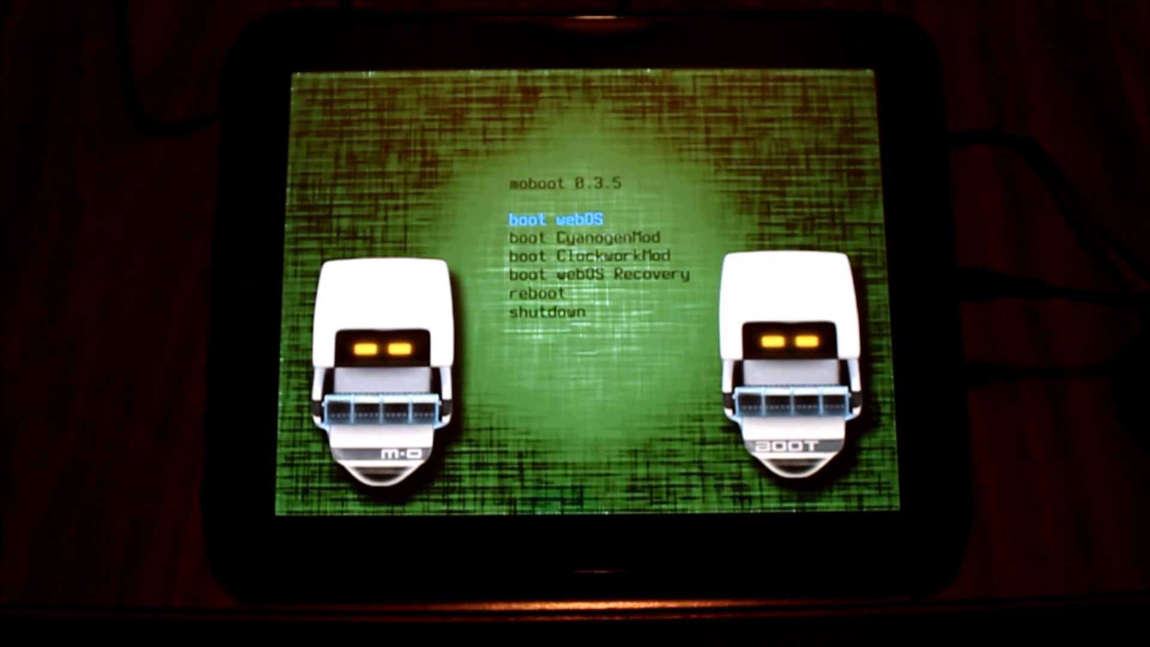
key("Down")
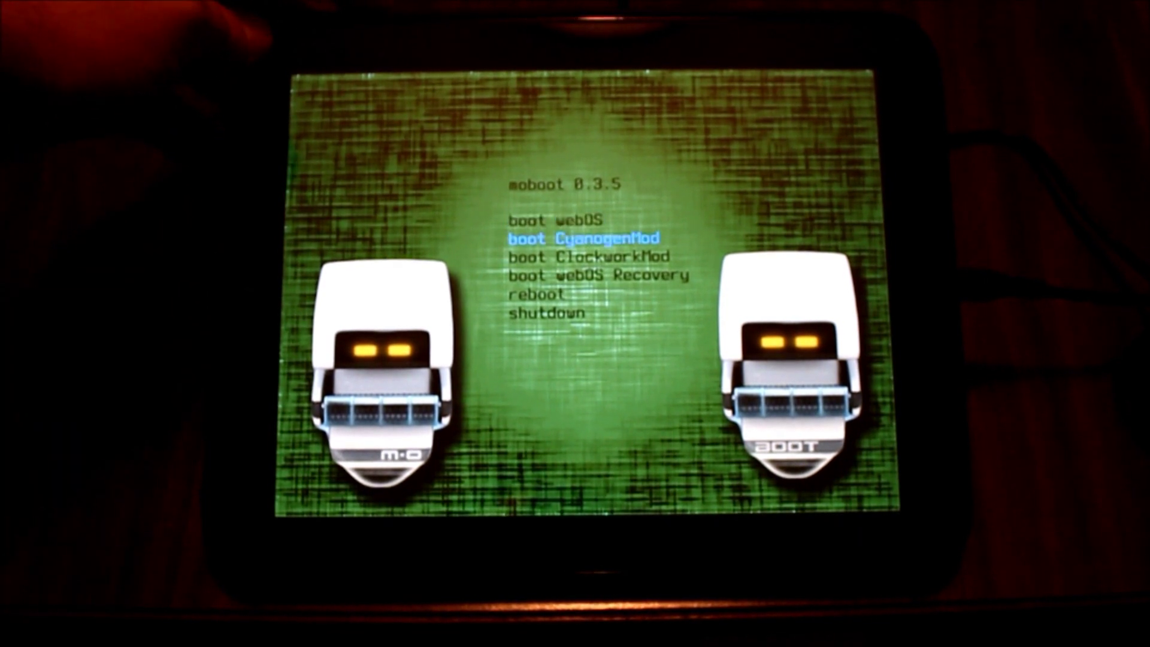
key("Down")
key("Up")
key("Return")
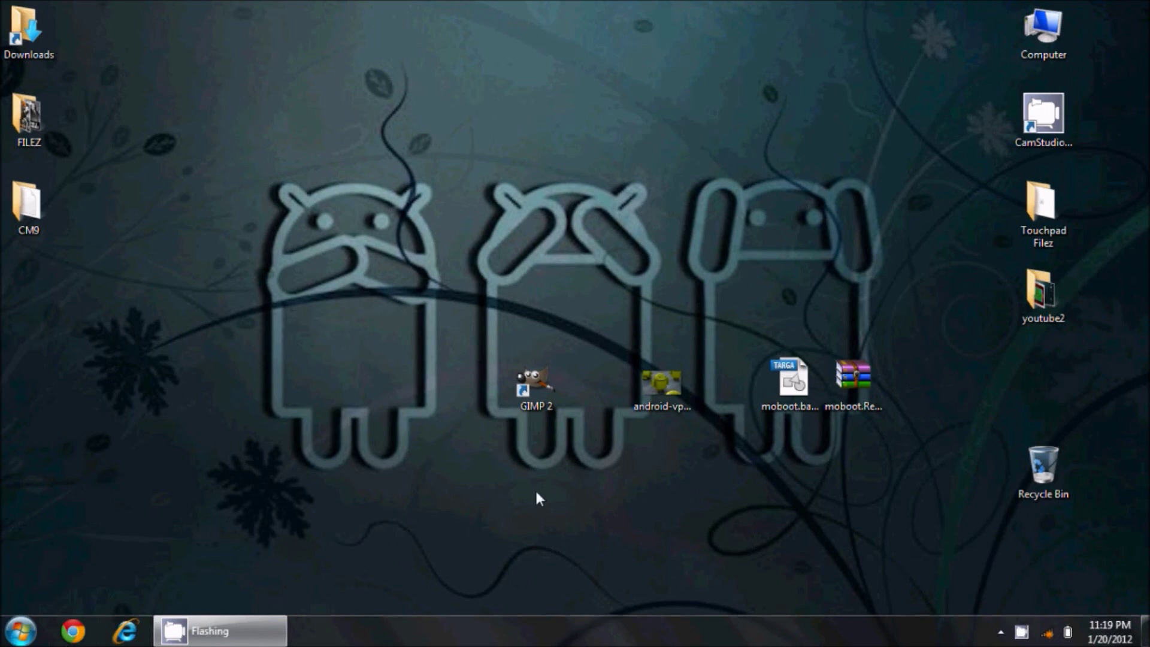
Launch GIMP from the desktop and minimise its main image window
double_click(536, 381)
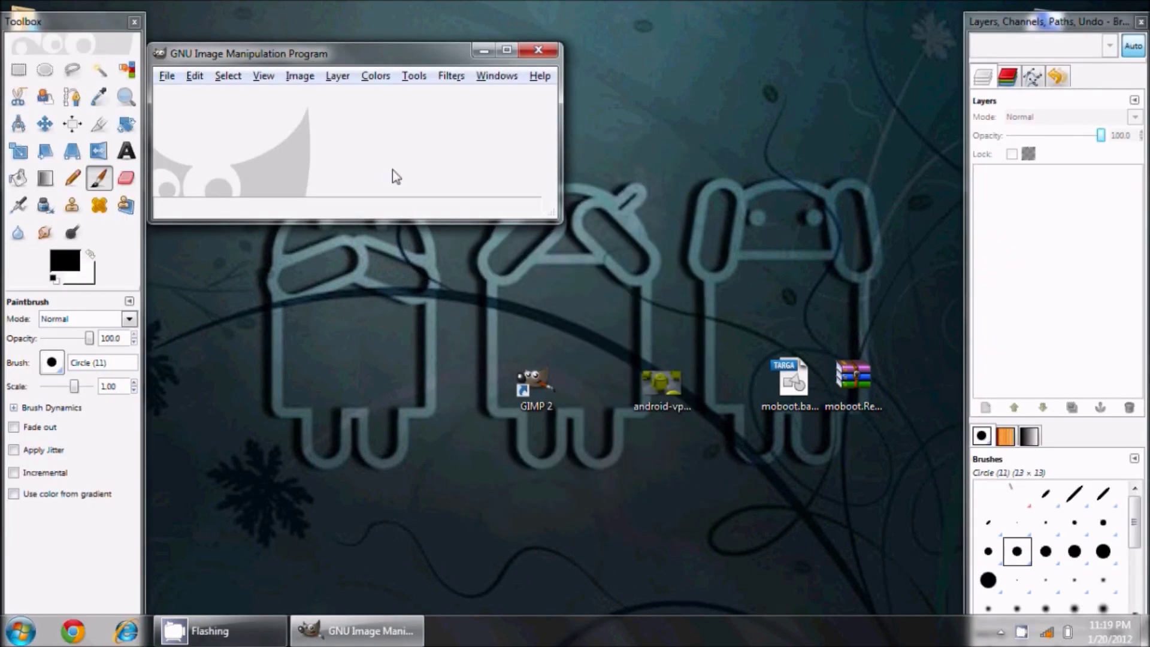
left_click_drag(328, 58, 351, 30)
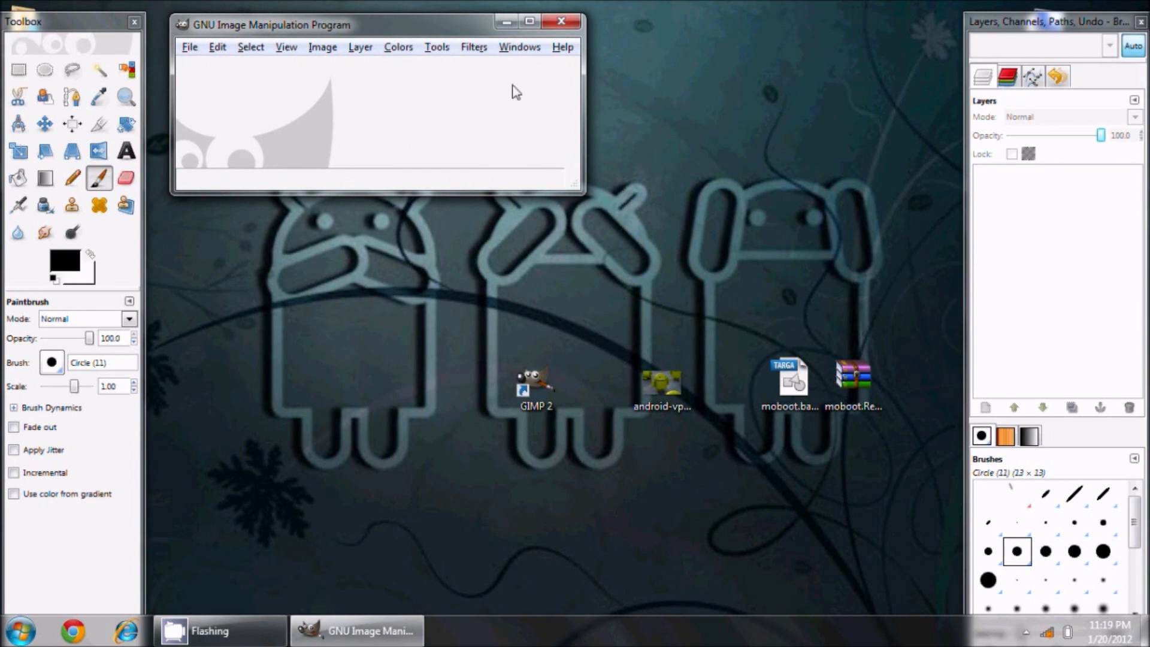
left_click(506, 22)
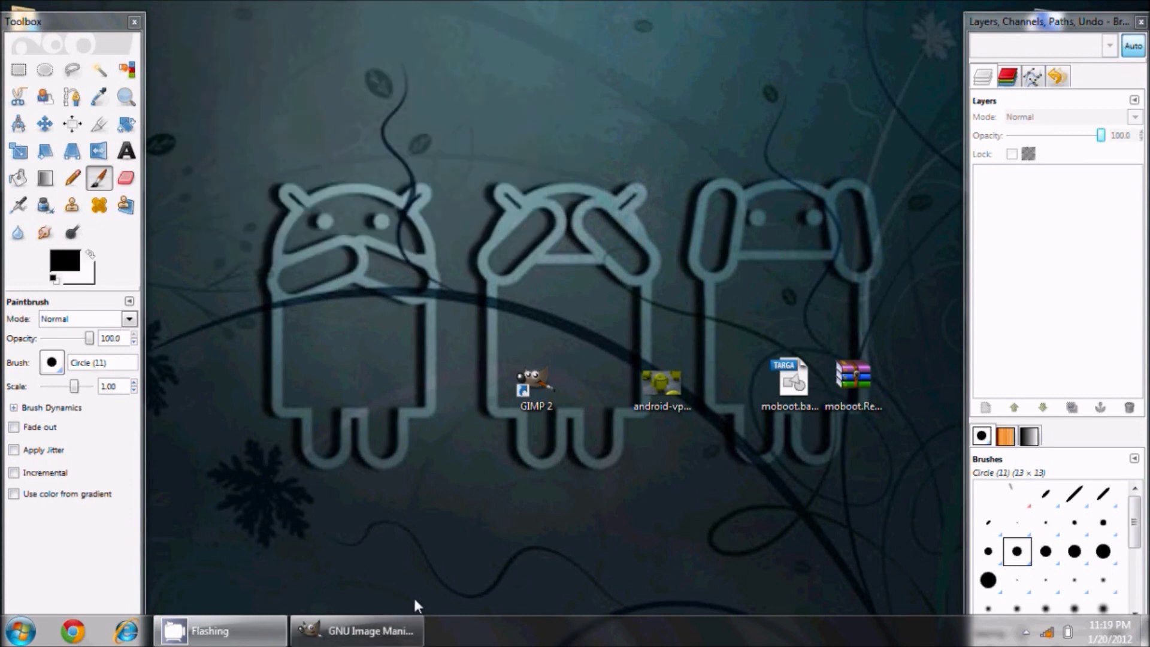
Open the moboot ZIP archive from the desktop in WinRAR and dismiss the licence reminder
left_click(849, 382)
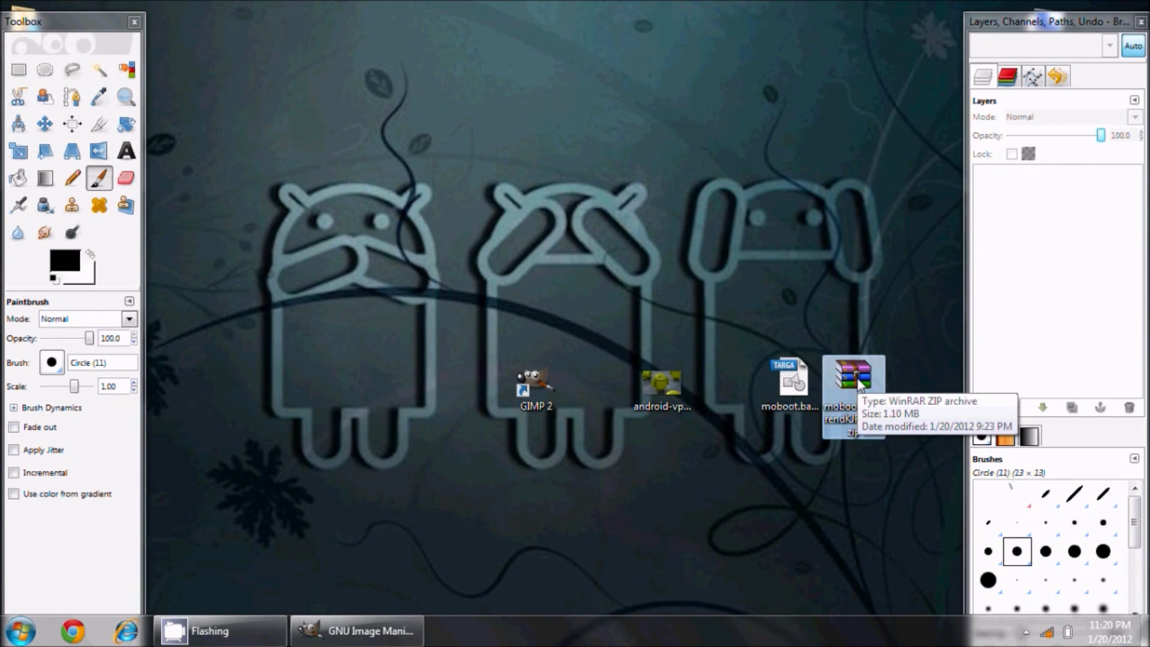
double_click(859, 383)
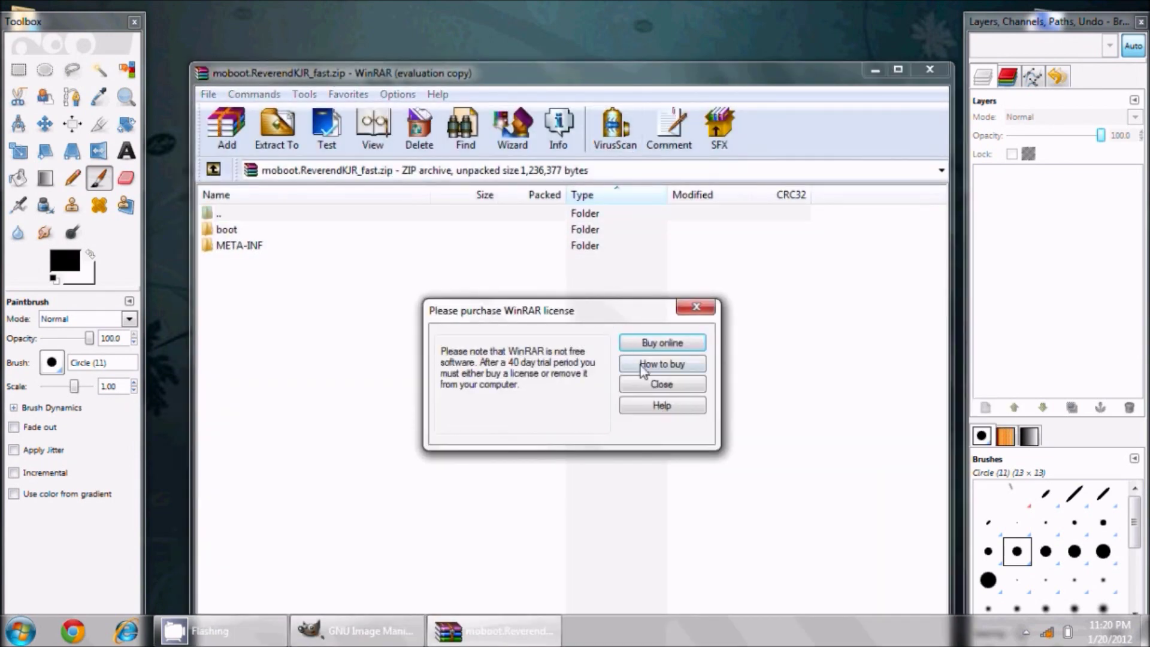
left_click(657, 385)
left_click_drag(625, 69, 626, 30)
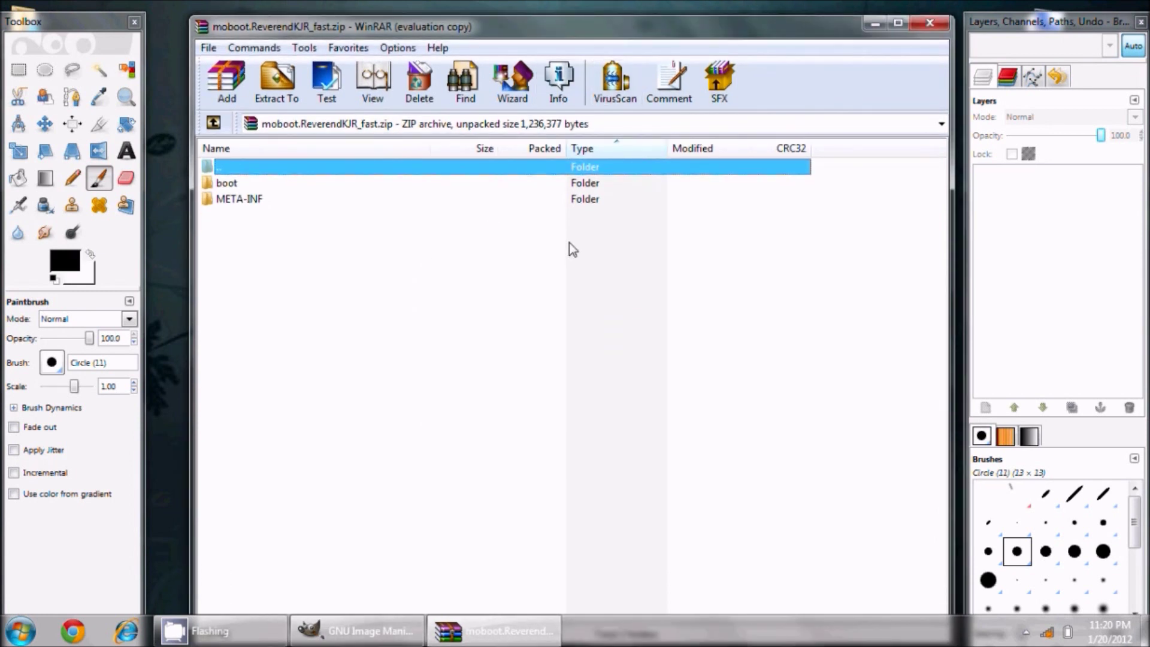
Locate the moboot.background.tga file in the archive's boot folder and close the archive
left_click(228, 186)
left_click(233, 200)
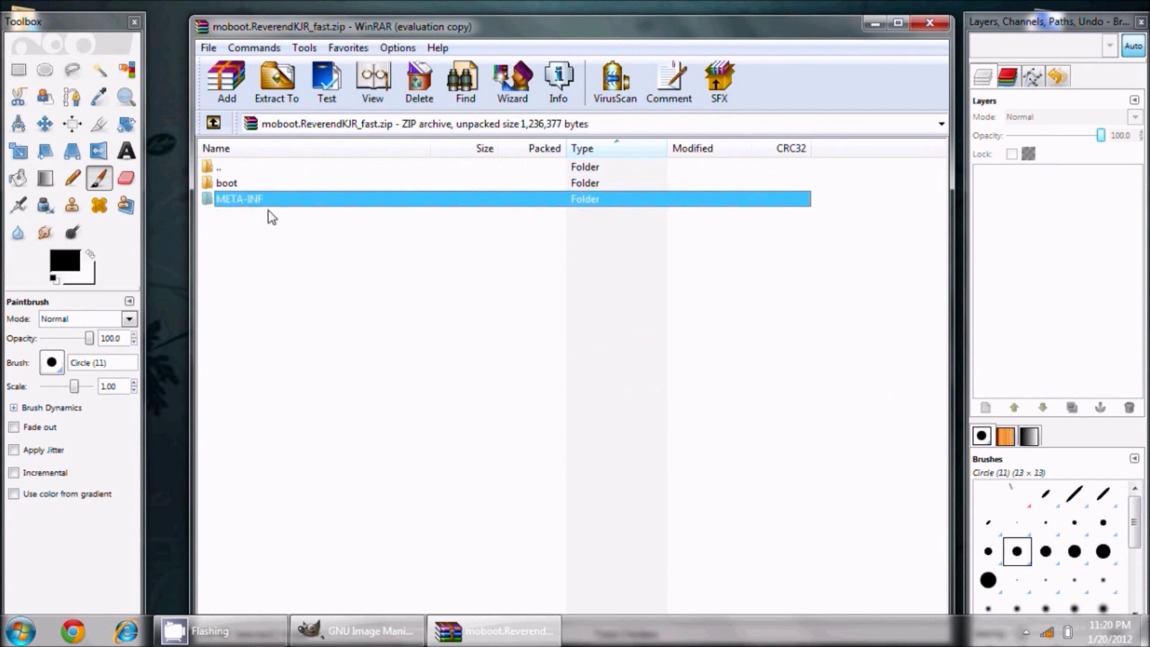
left_click(221, 186)
double_click(220, 186)
left_click(295, 186)
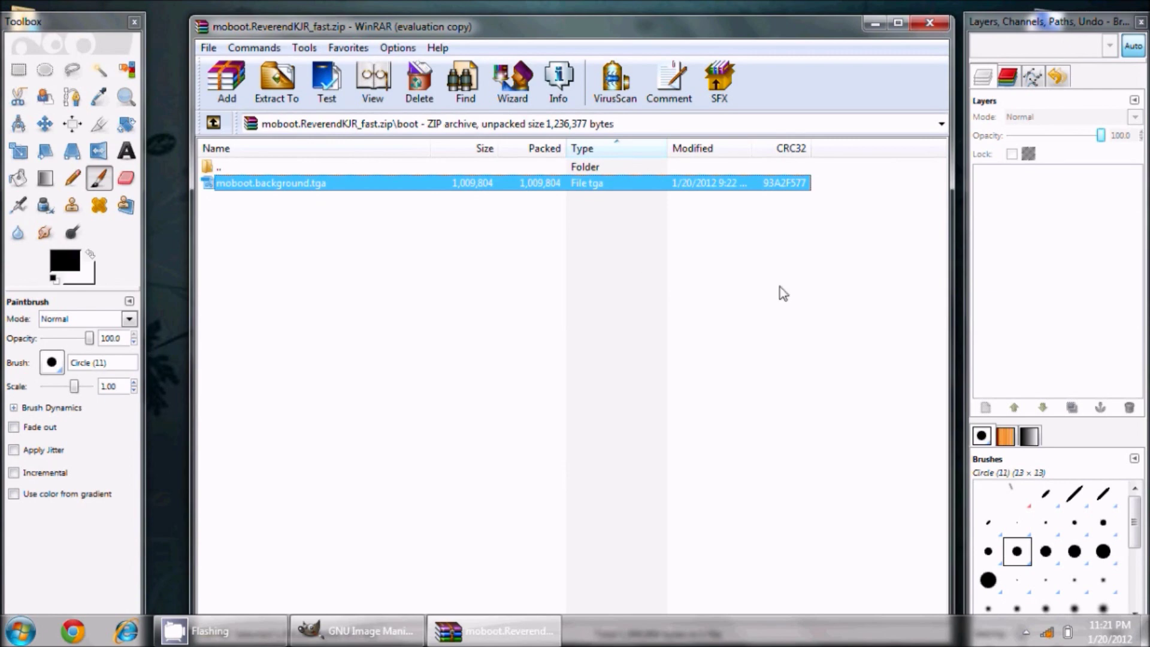
left_click(929, 23)
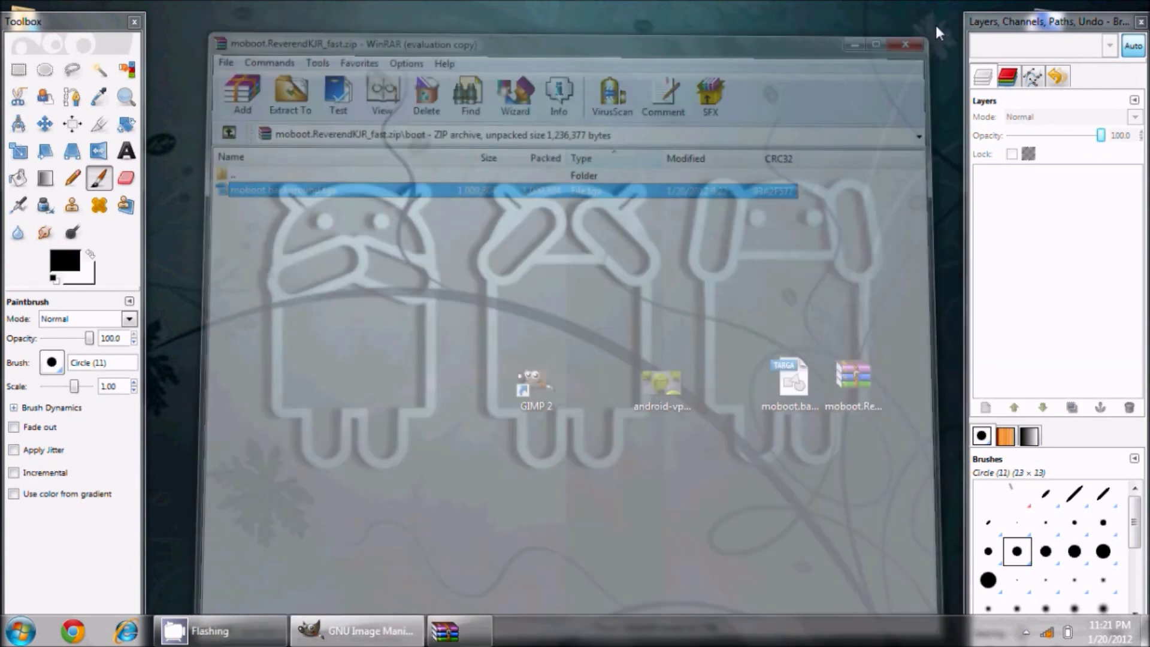
Switch back to GIMP and create a new blank image 1024 pixels wide and 768 pixels high
left_click(357, 631)
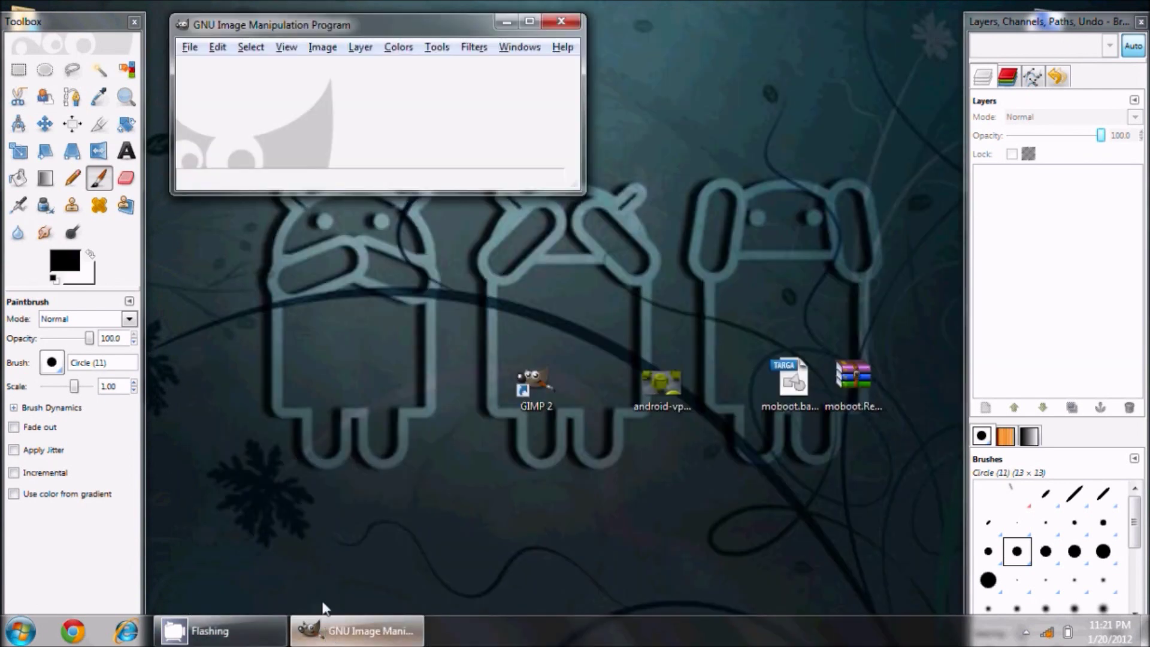
left_click(190, 48)
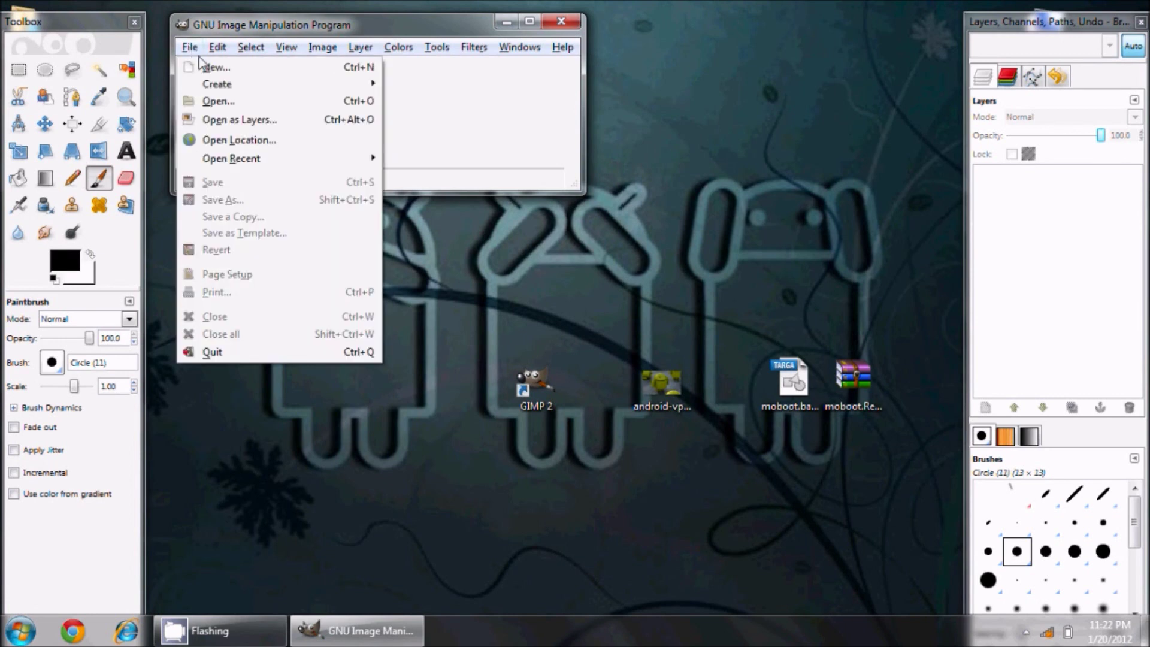
left_click(206, 68)
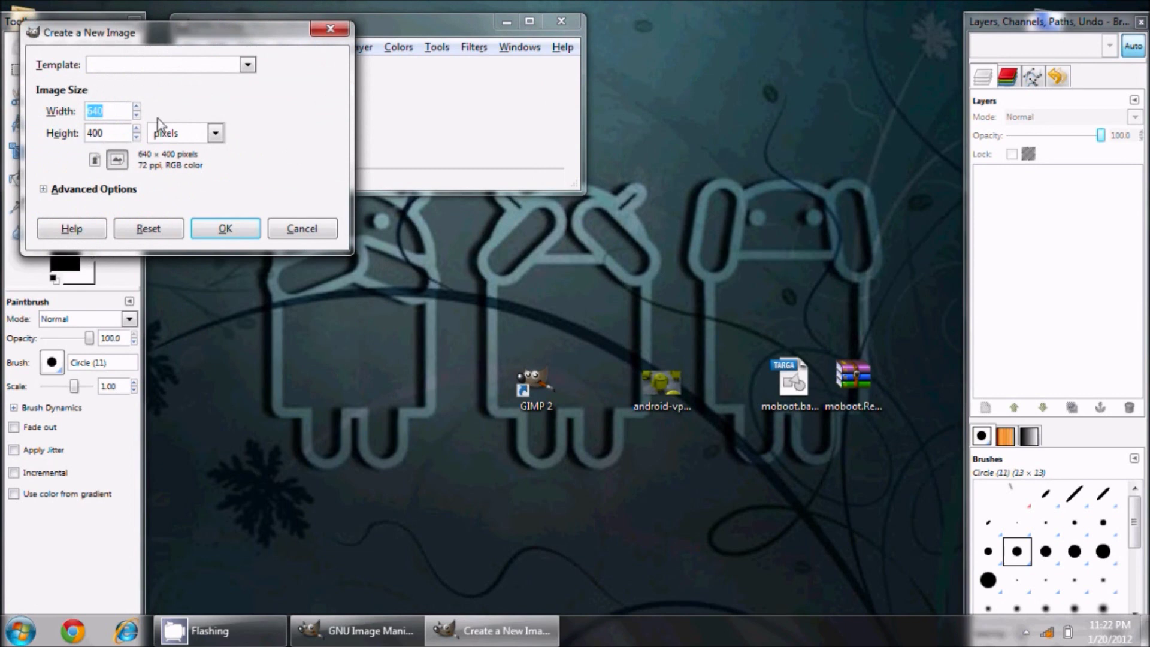
type("1024")
key("Tab")
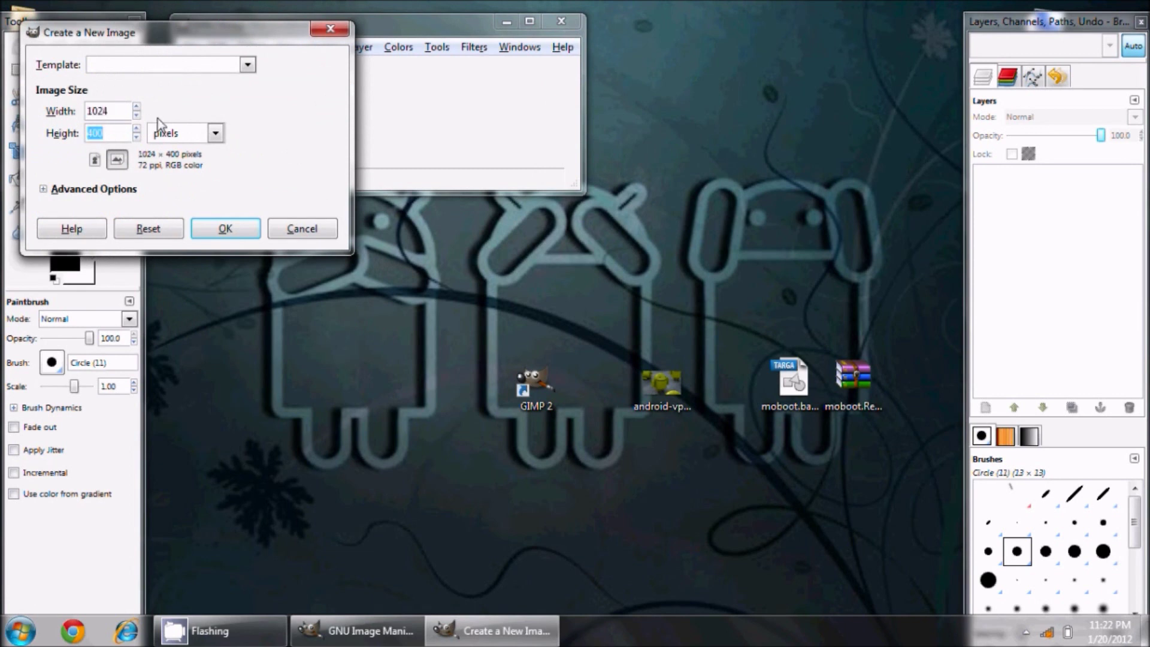
type("768")
left_click(231, 228)
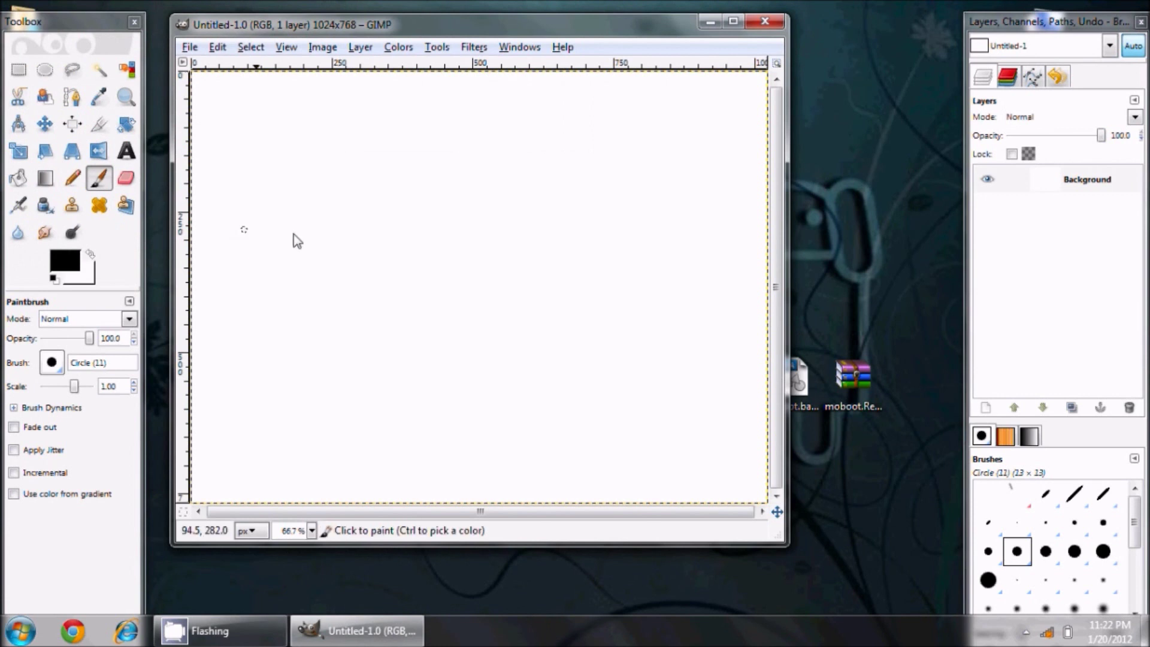
Paint the freehand text "Hi!" in black on the blank canvas with the Paintbrush and the Circle (11) brush
left_click_drag(785, 547, 868, 569)
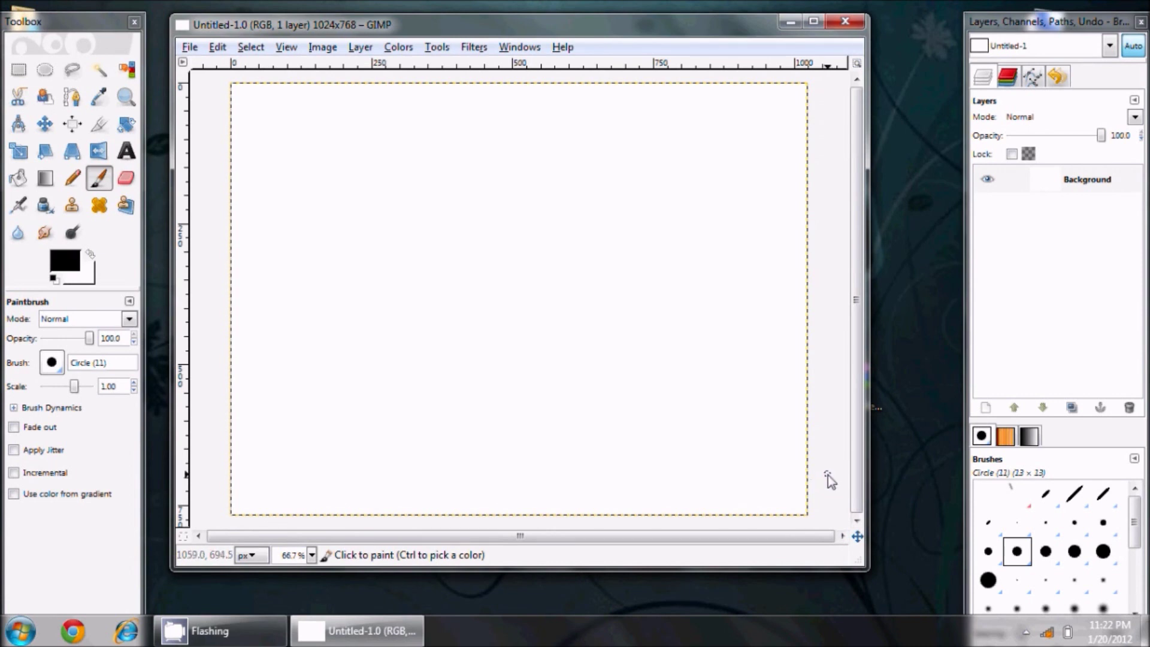
left_click_drag(385, 229, 413, 363)
left_click_drag(421, 246, 447, 336)
mouse_move(406, 303)
left_mouse_down()
mouse_move(489, 314)
mouse_move(489, 328)
left_mouse_up()
left_click(466, 213)
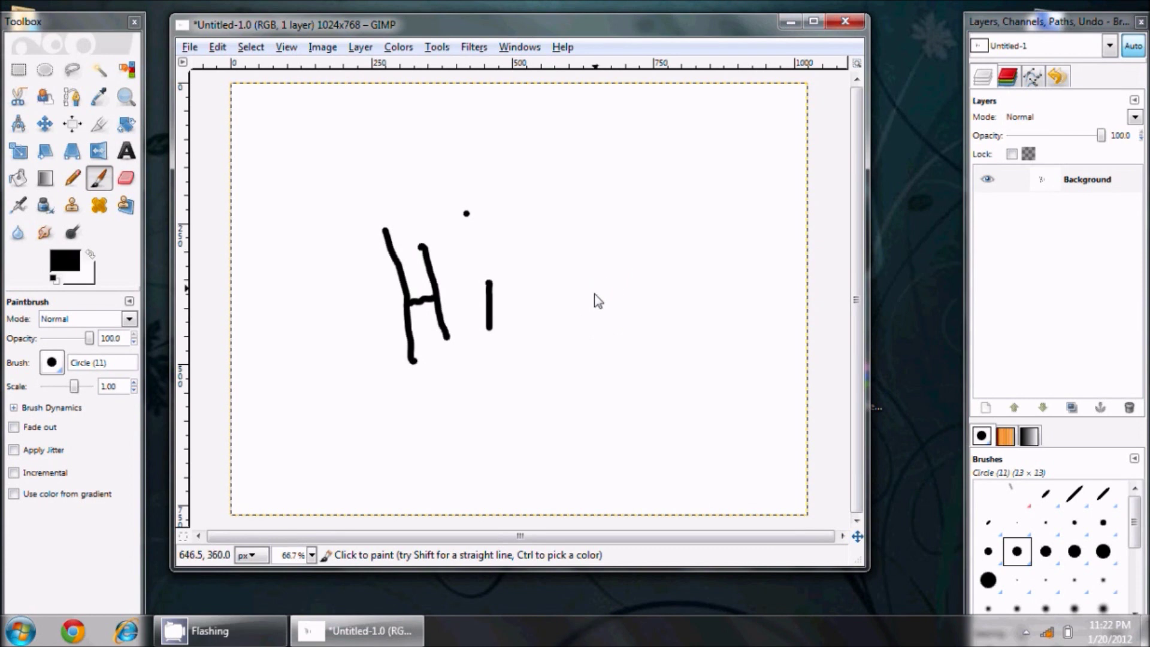
left_click_drag(557, 214, 554, 288)
left_click(546, 357)
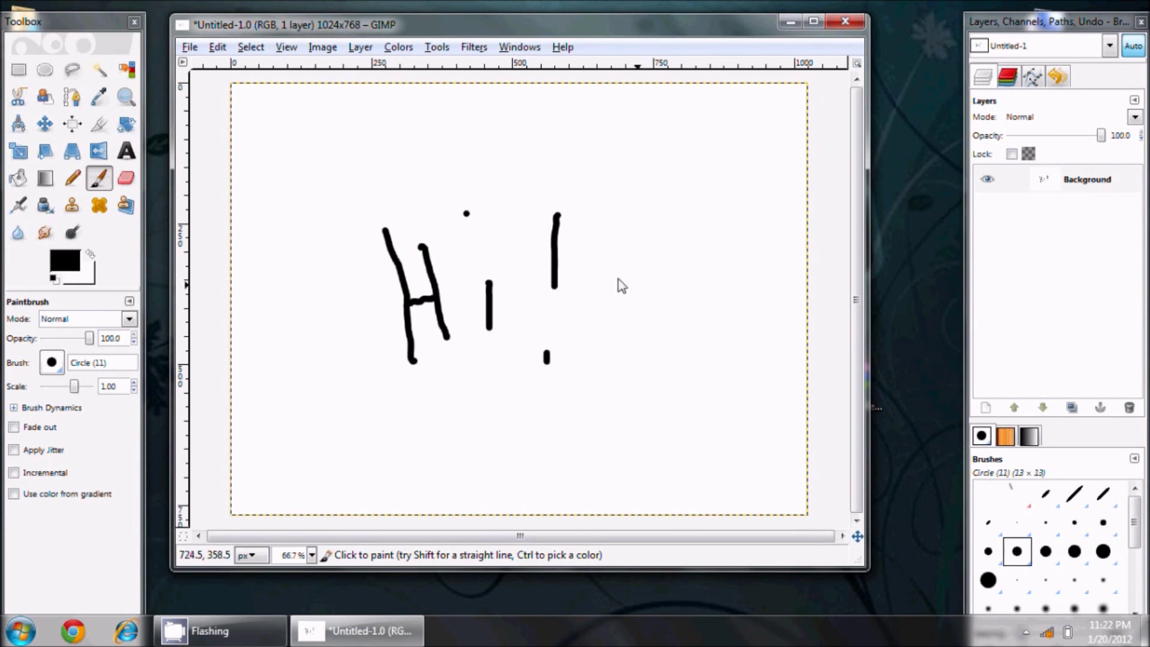
left_click(218, 48)
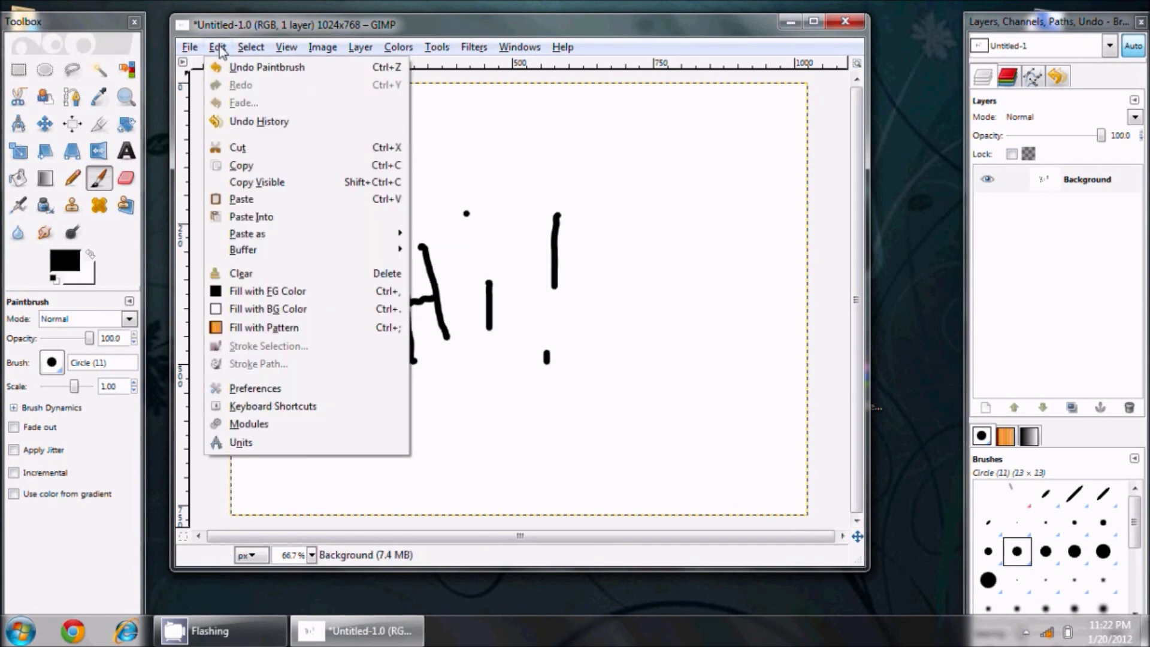
mouse_move(194, 48)
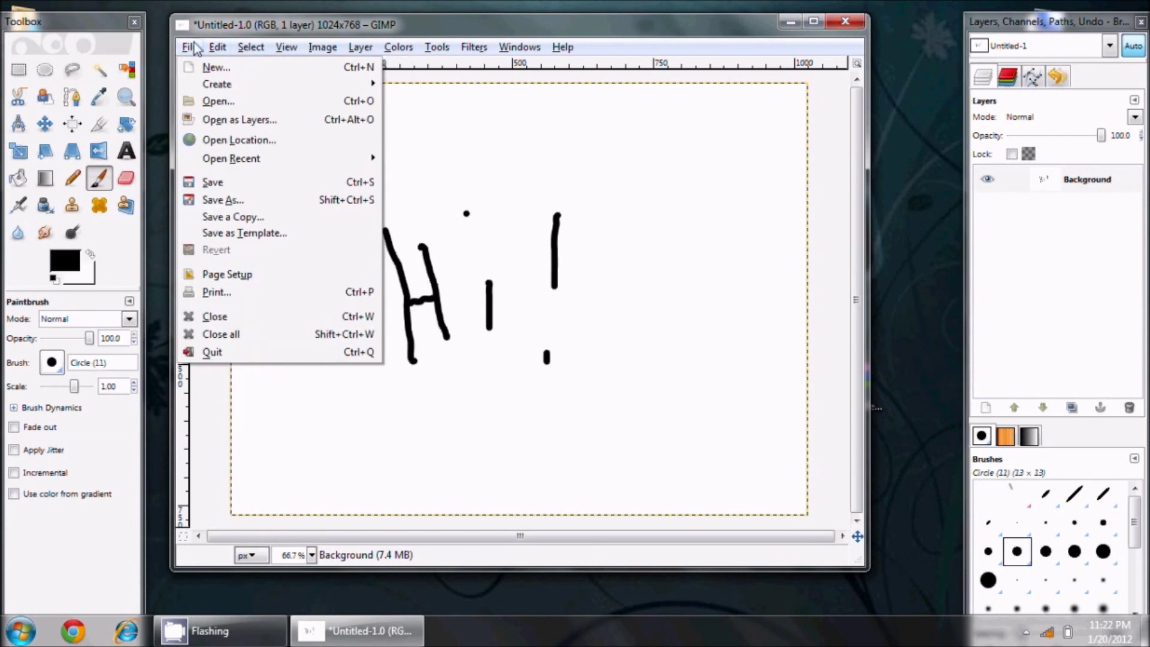
key("Escape")
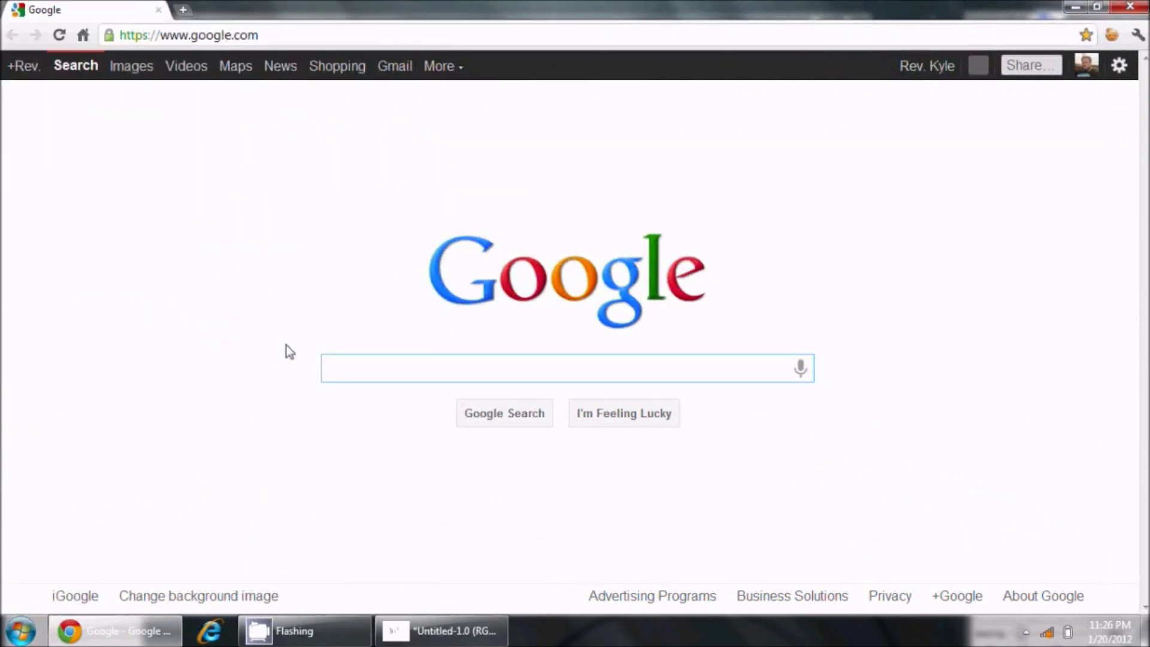
Switch to Chrome and search Google for "groovy wallpaper"
type("groovy ")
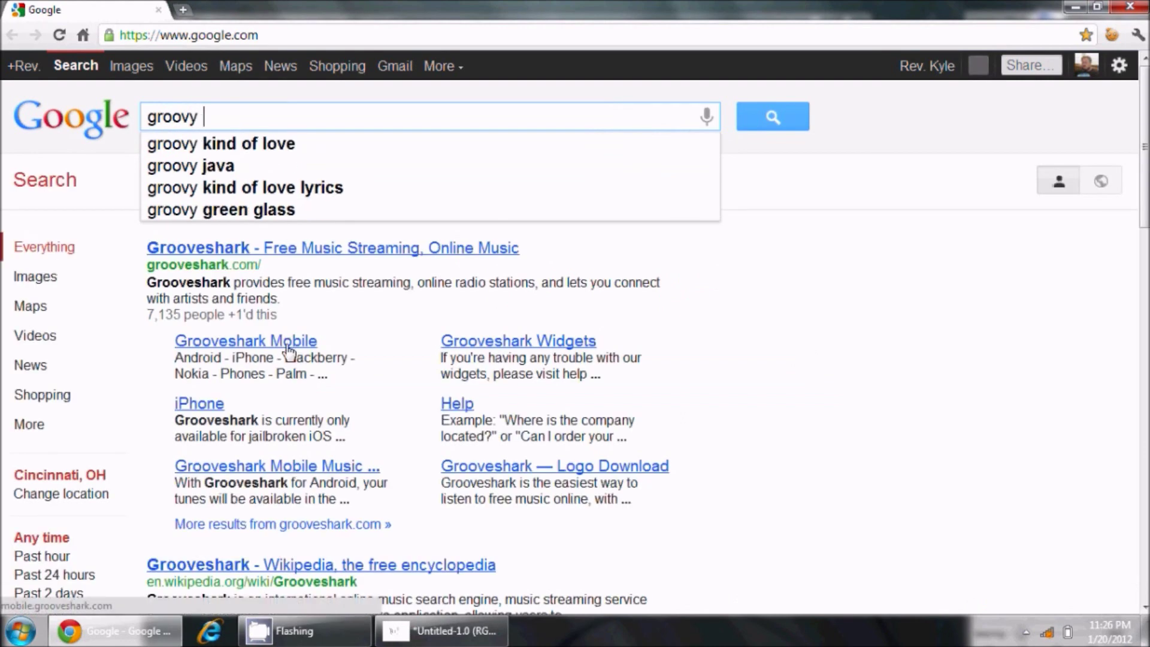
type("wallpa")
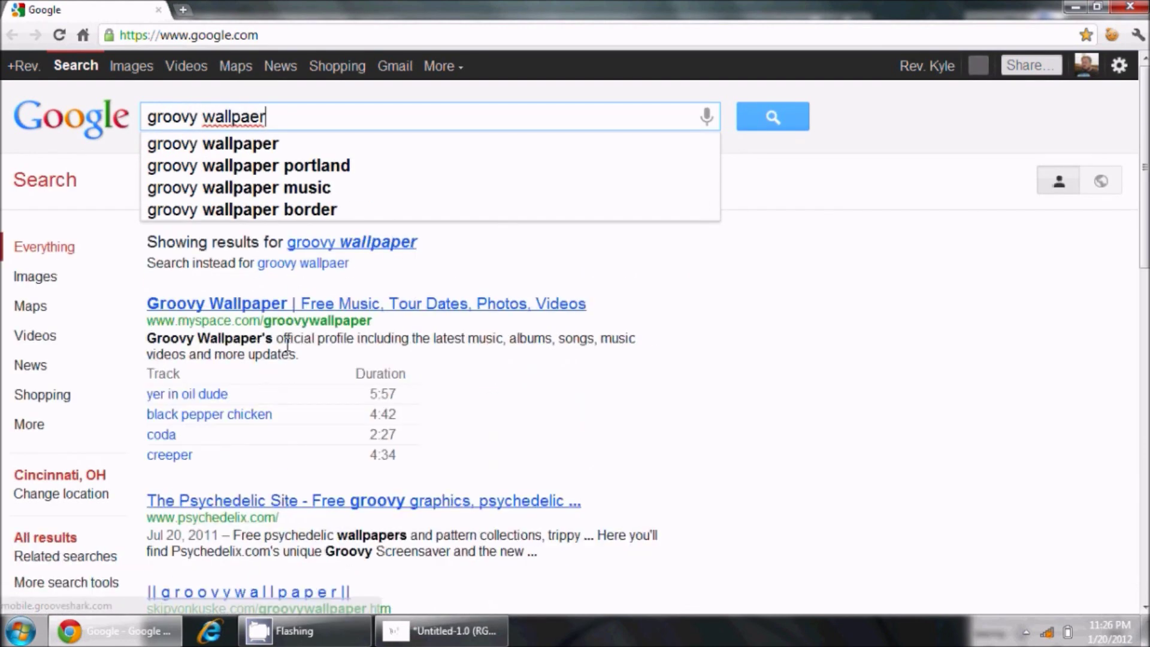
type("per")
key("Return")
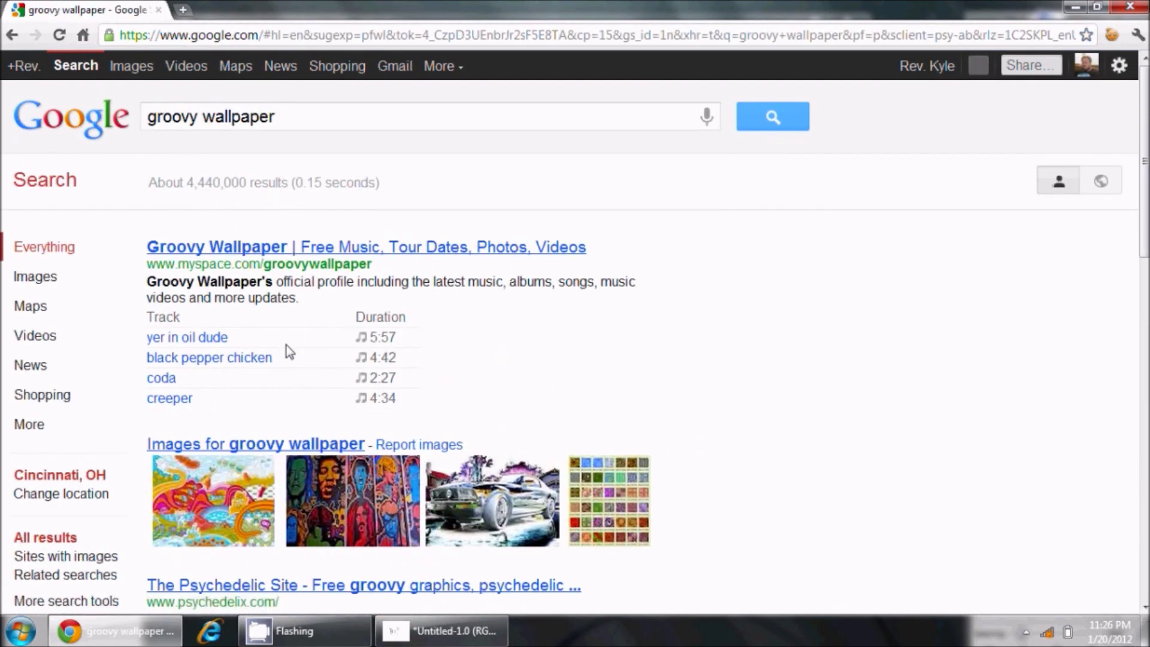
Open the first image result for groovy wallpaper, the colourful Nike snowboarding illustration, at full size
left_click(247, 526)
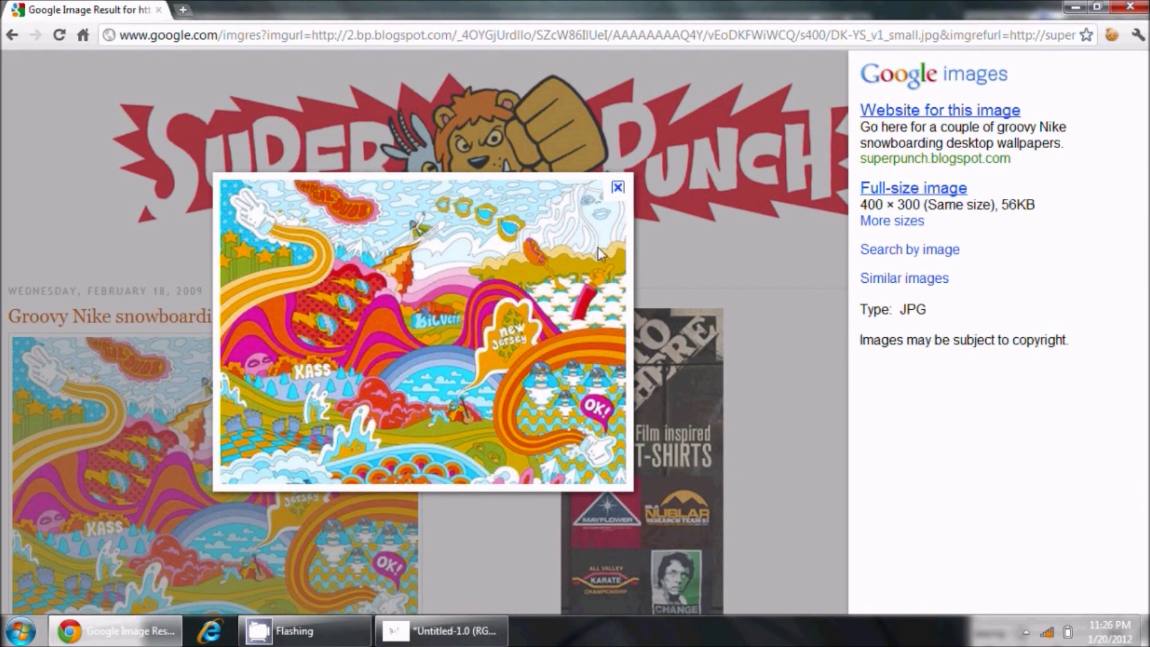
left_click(939, 192)
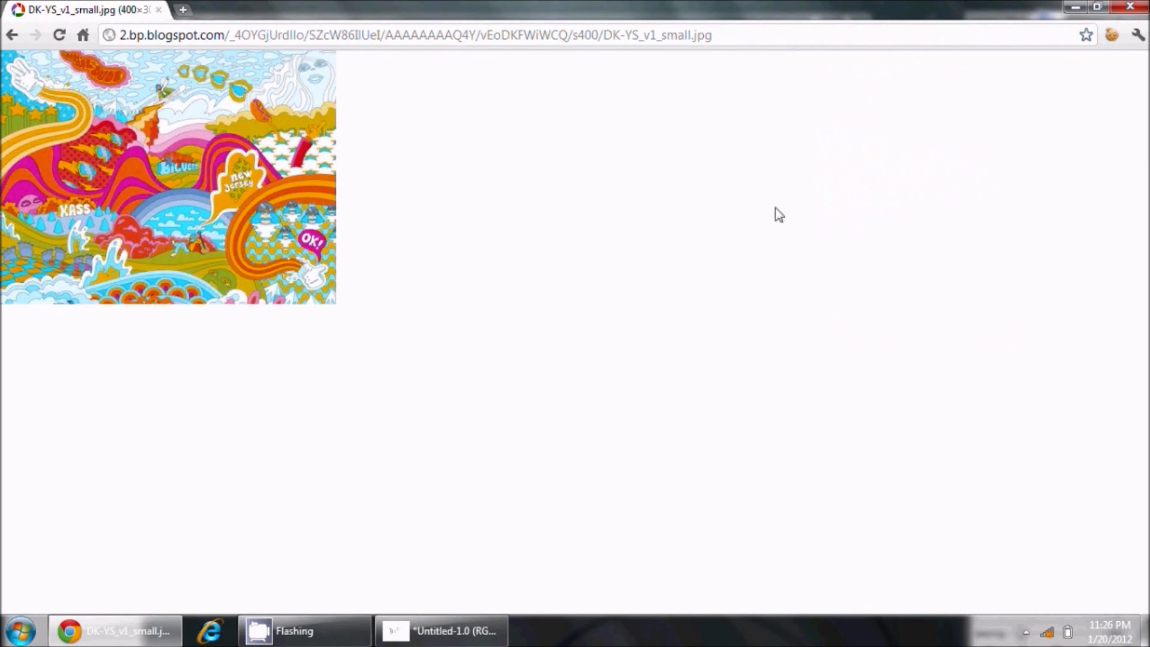
left_click(11, 34)
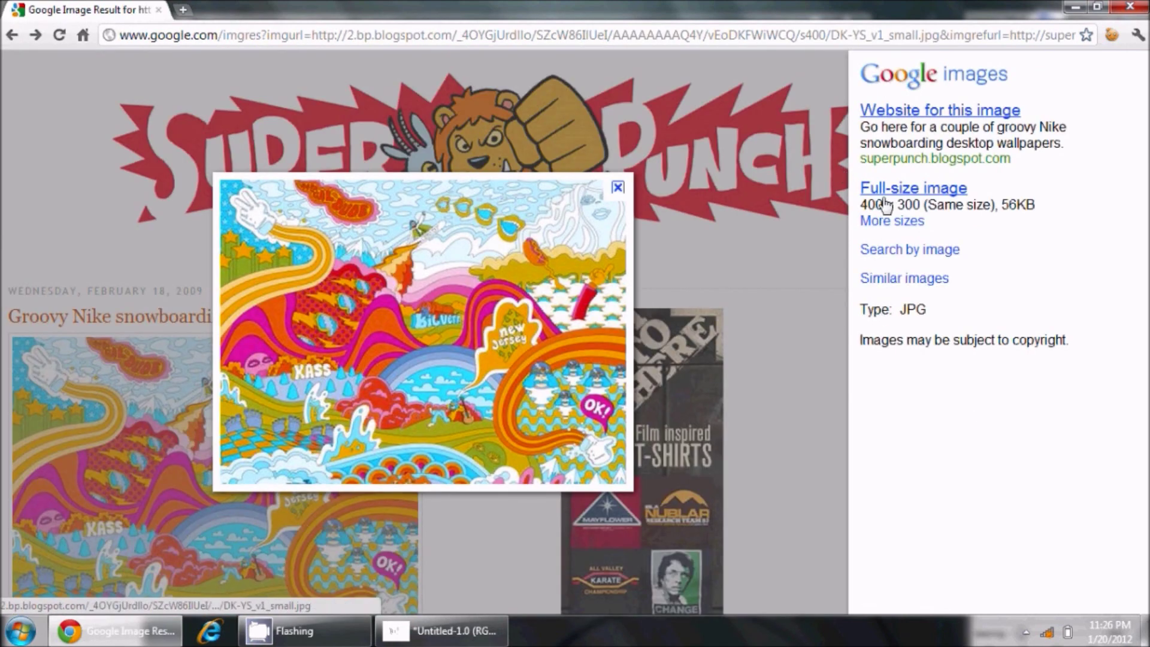
left_click(926, 187)
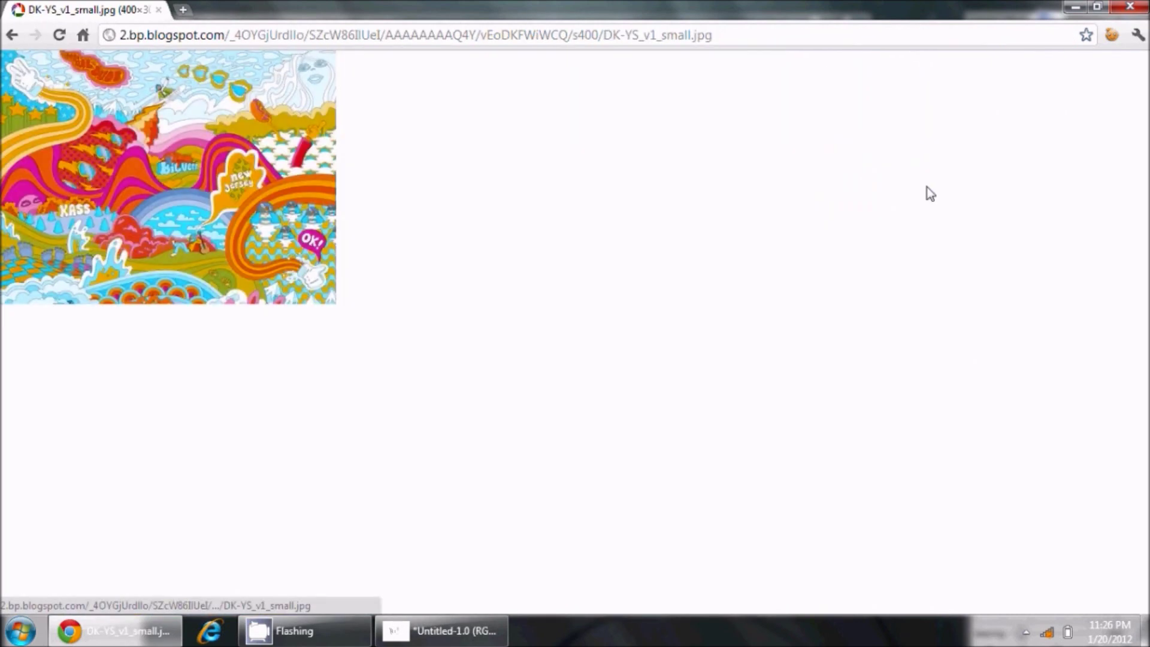
Save the full-size wallpaper to the Desktop as the JPEG image DK-YS_v1_small.jpg
right_click(220, 236)
left_click(242, 248)
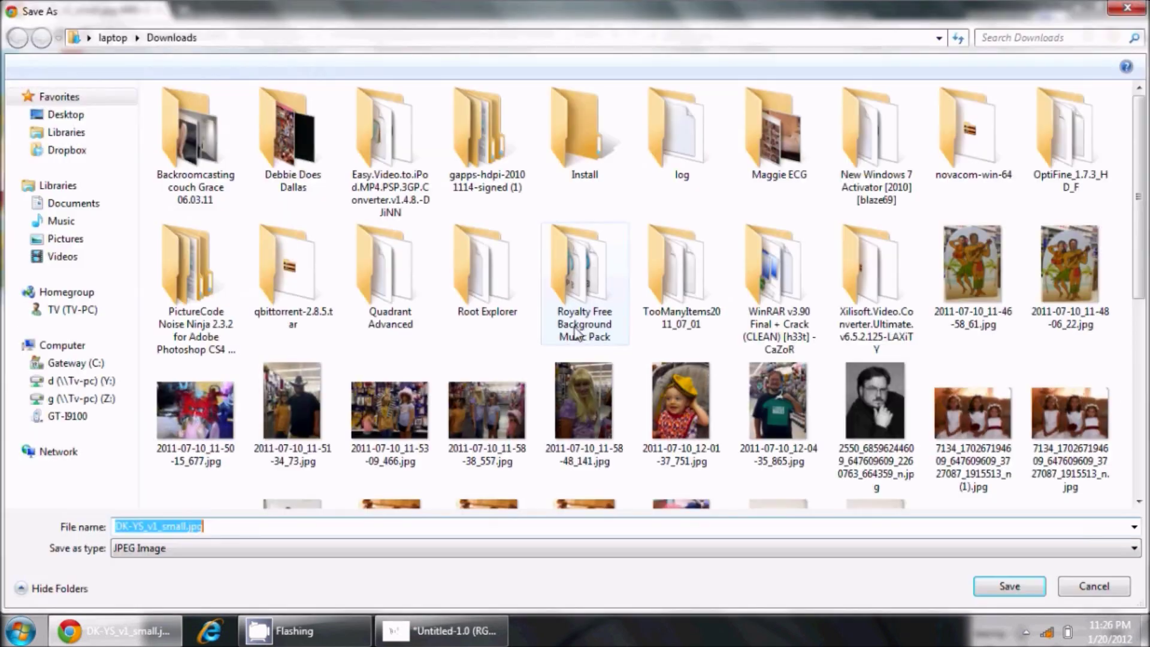
left_click(66, 116)
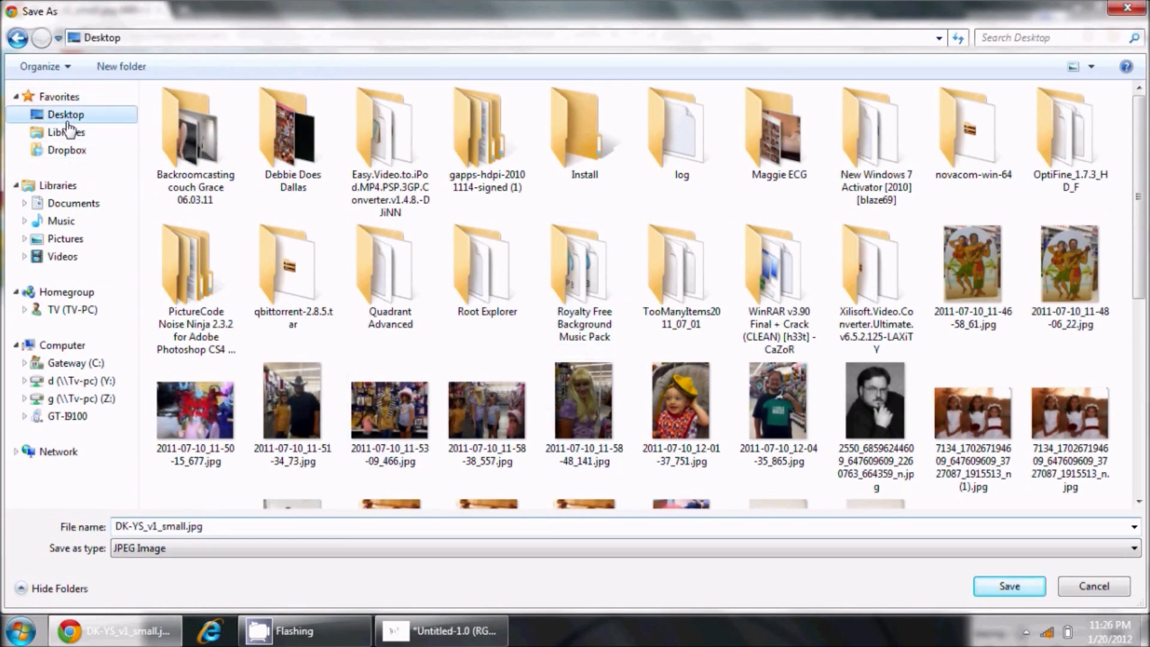
left_click(1010, 587)
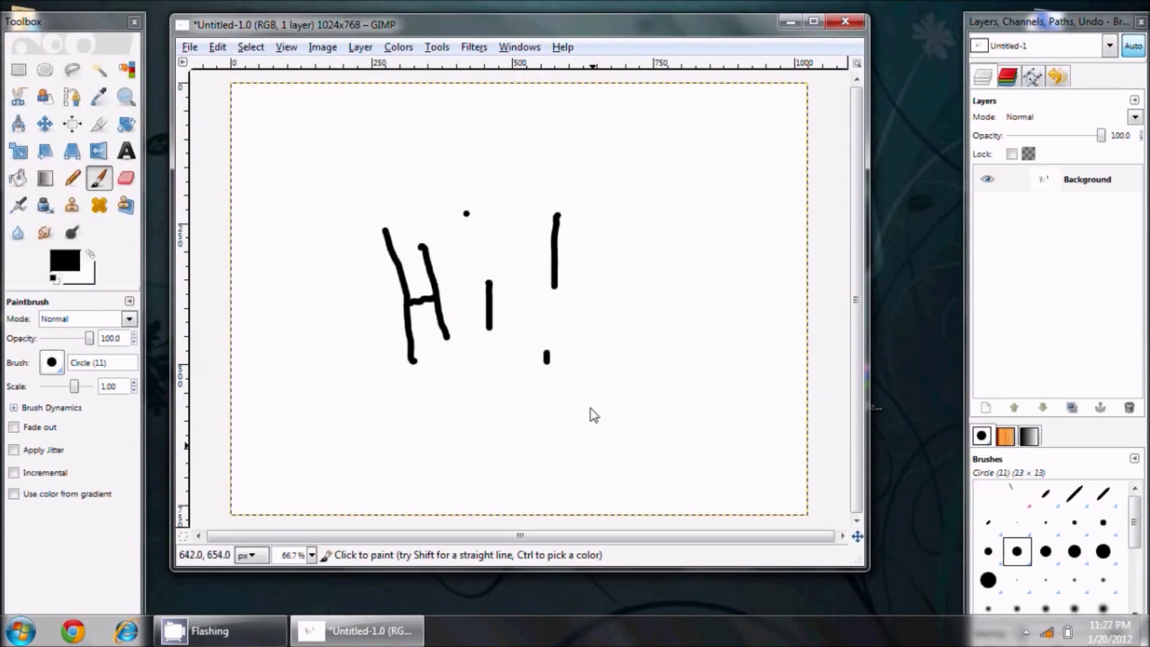
Create a new blank 1024 x 768 pixel image and close the image with the painted "Hi!"
left_click(790, 21)
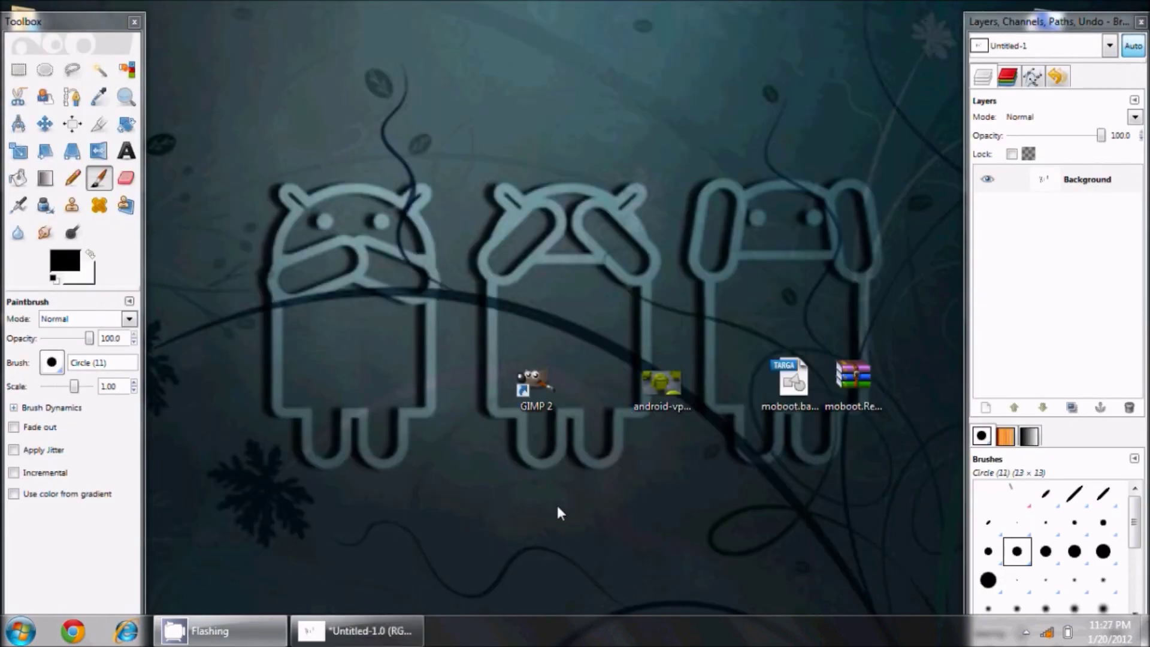
left_click(357, 630)
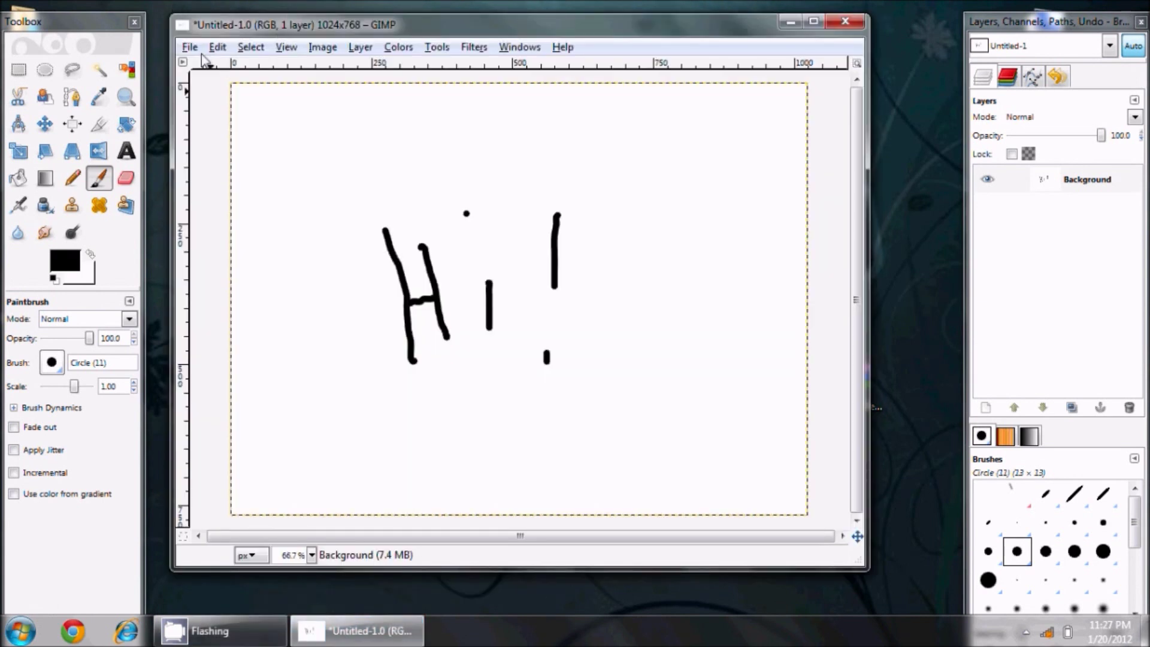
left_click(189, 47)
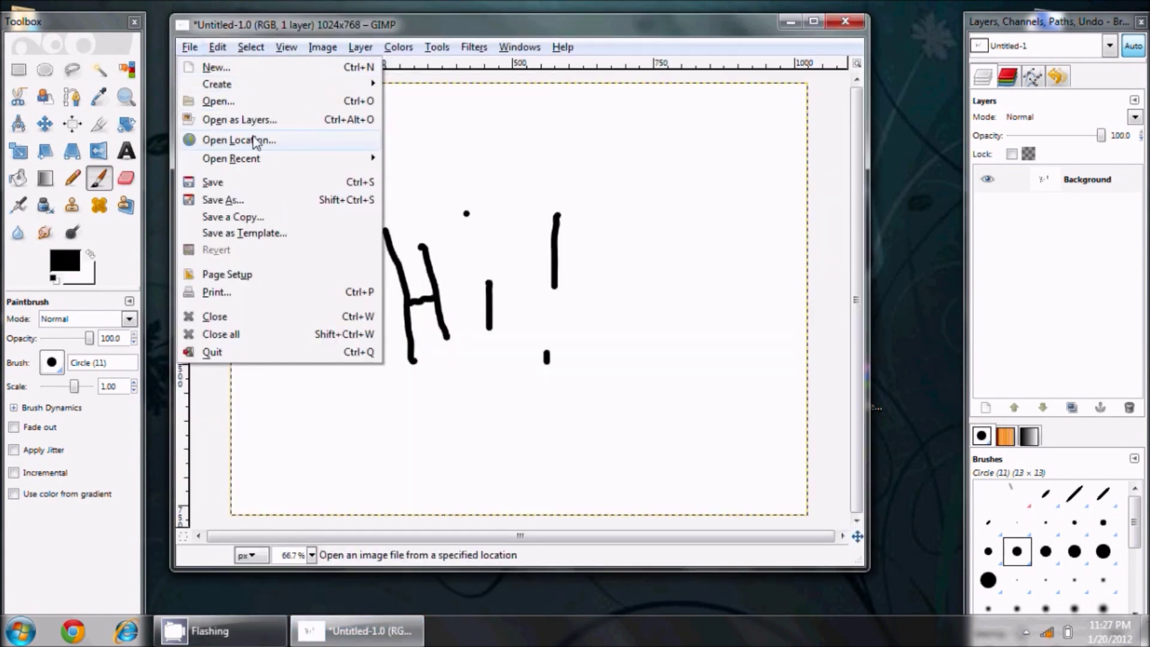
mouse_move(251, 87)
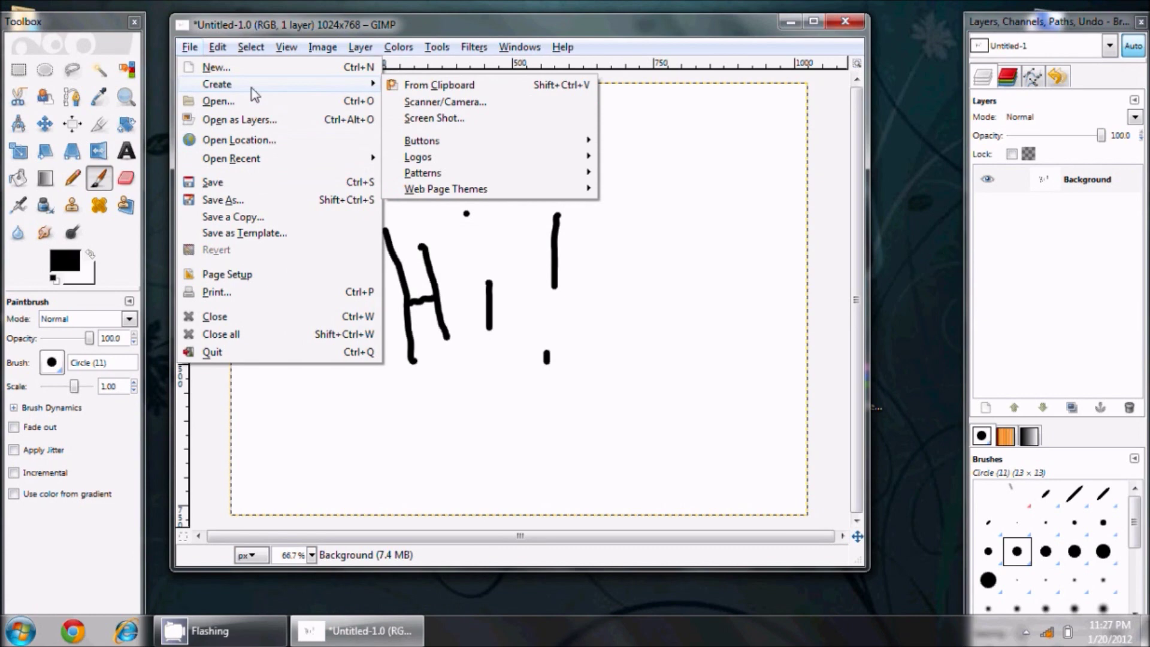
left_click(233, 63)
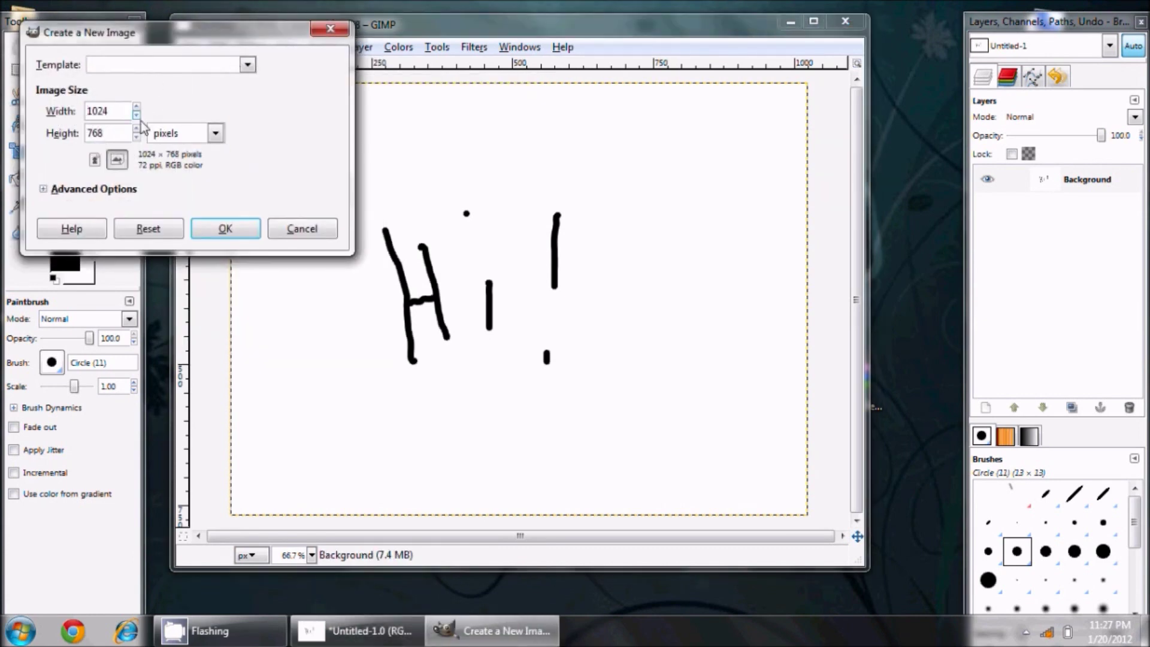
left_click(211, 230)
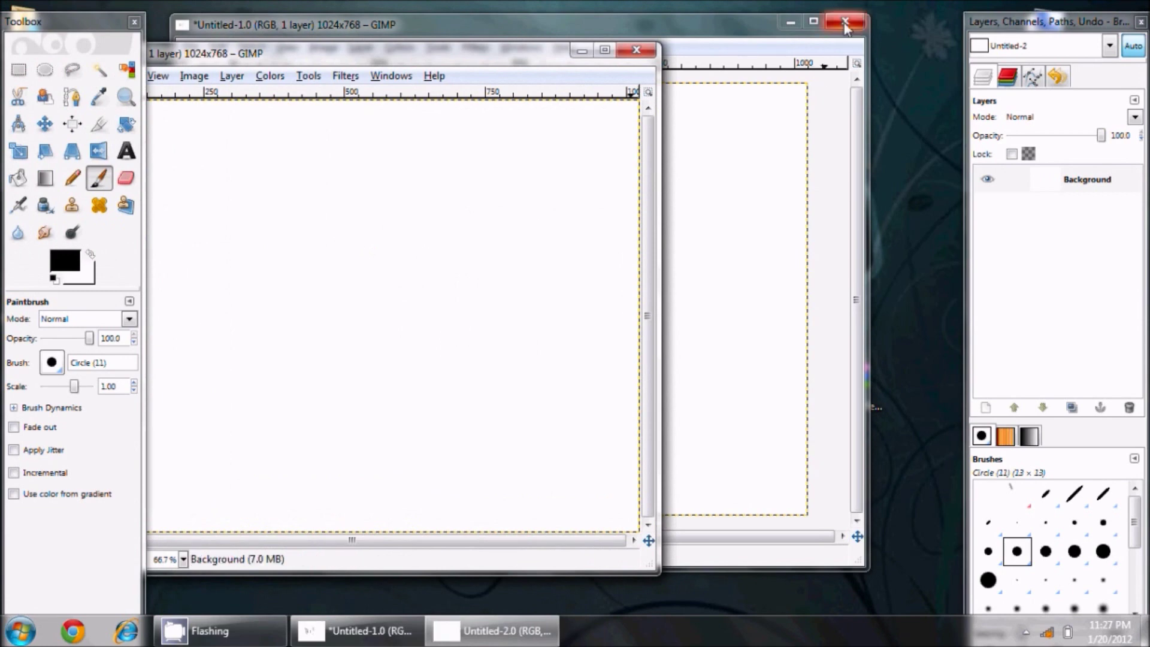
left_click(845, 21)
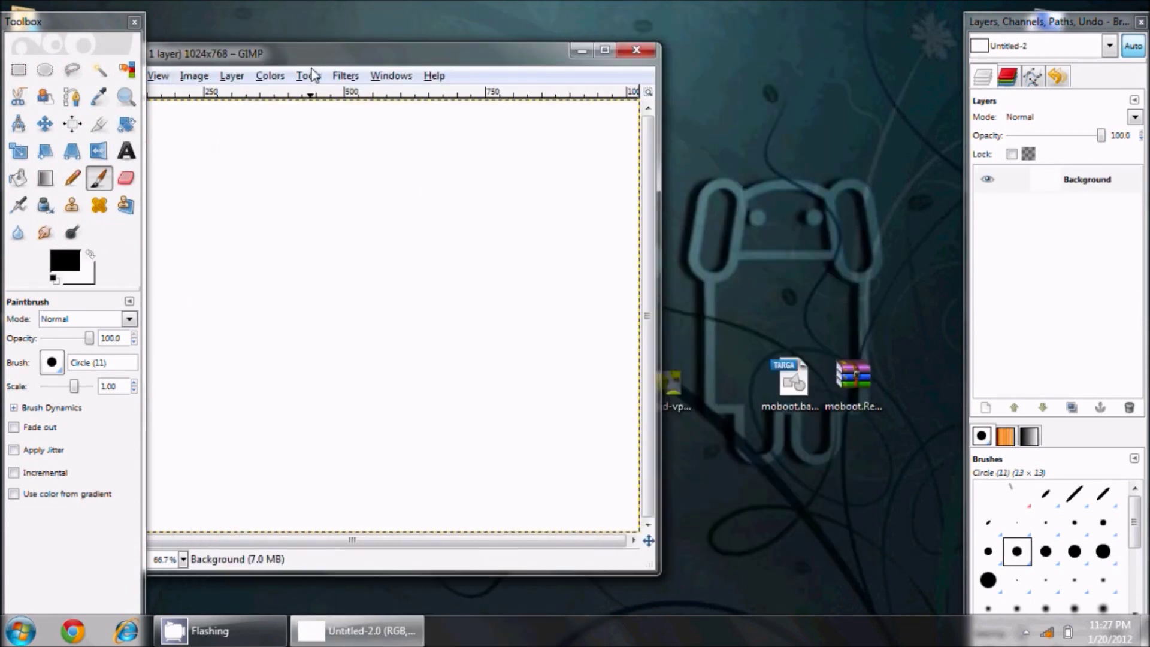
left_click_drag(473, 25, 514, 51)
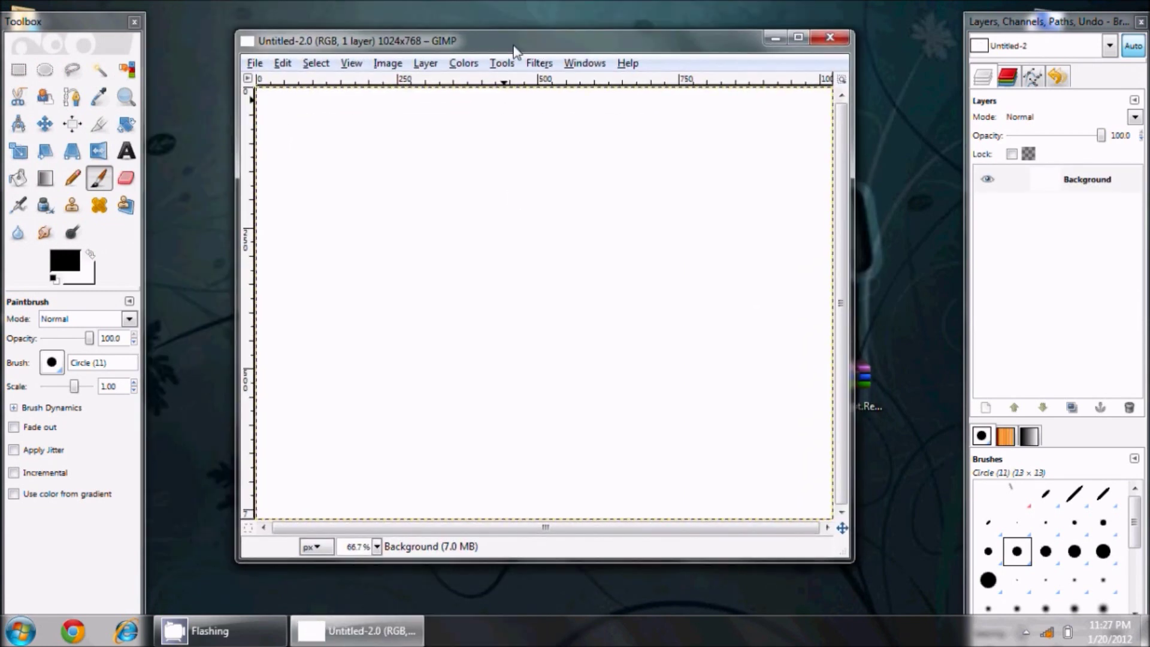
left_click(251, 68)
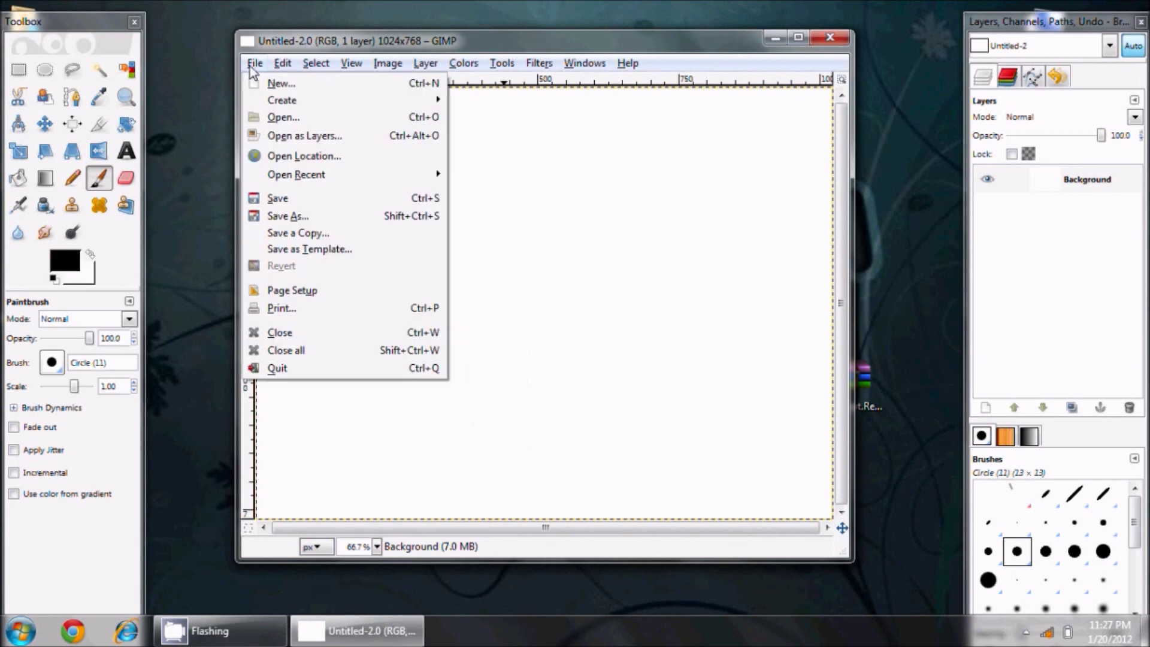
left_click(297, 119)
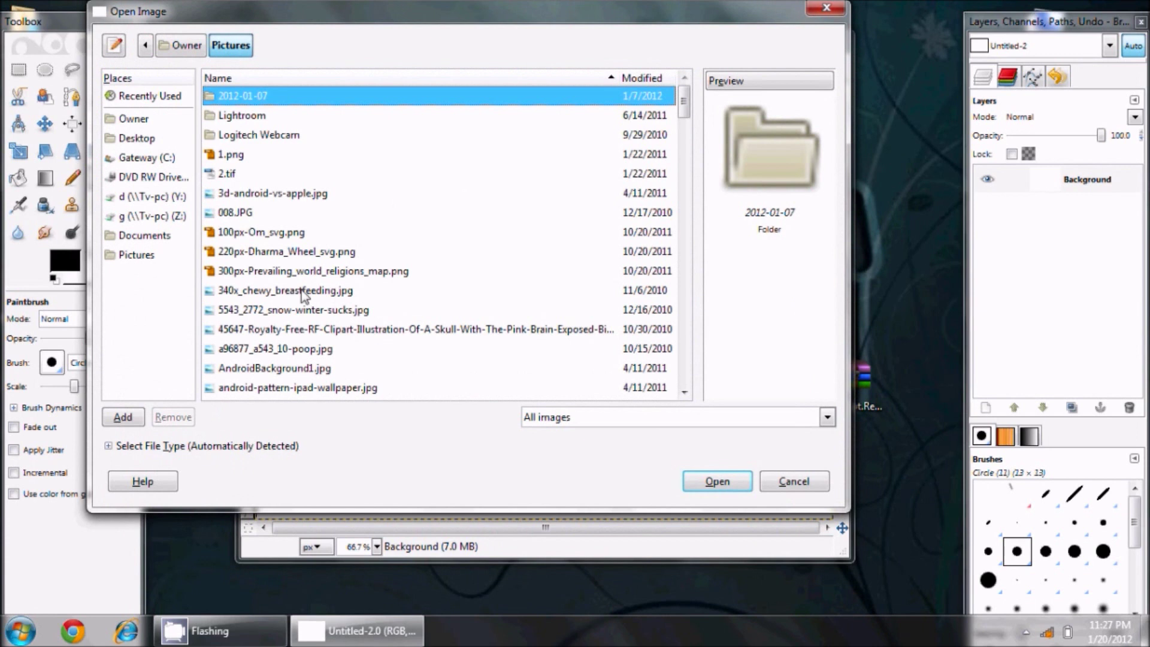
left_click(305, 290)
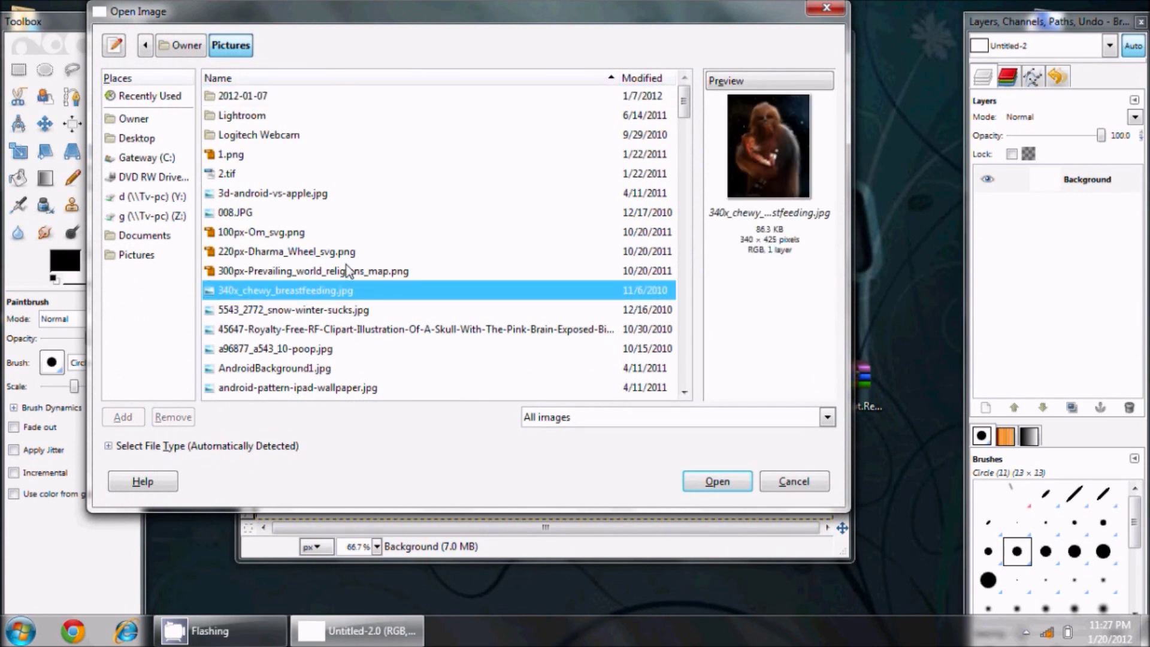
left_click(639, 77)
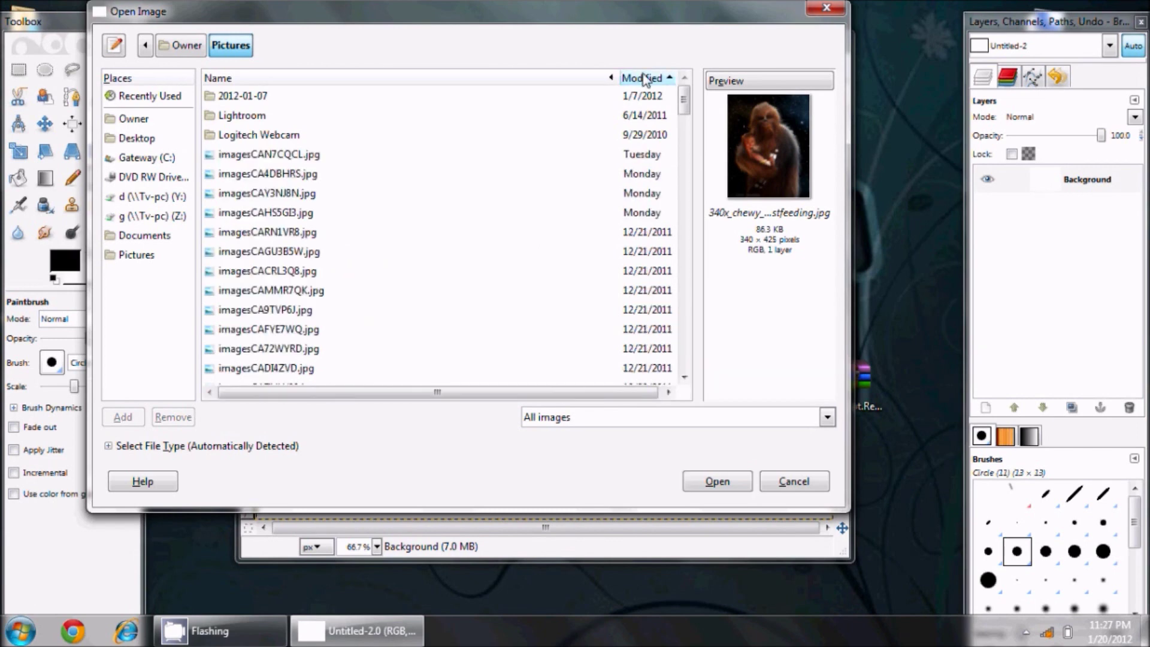
scroll(599, 309, "down", 5)
left_click_drag(686, 157, 685, 106)
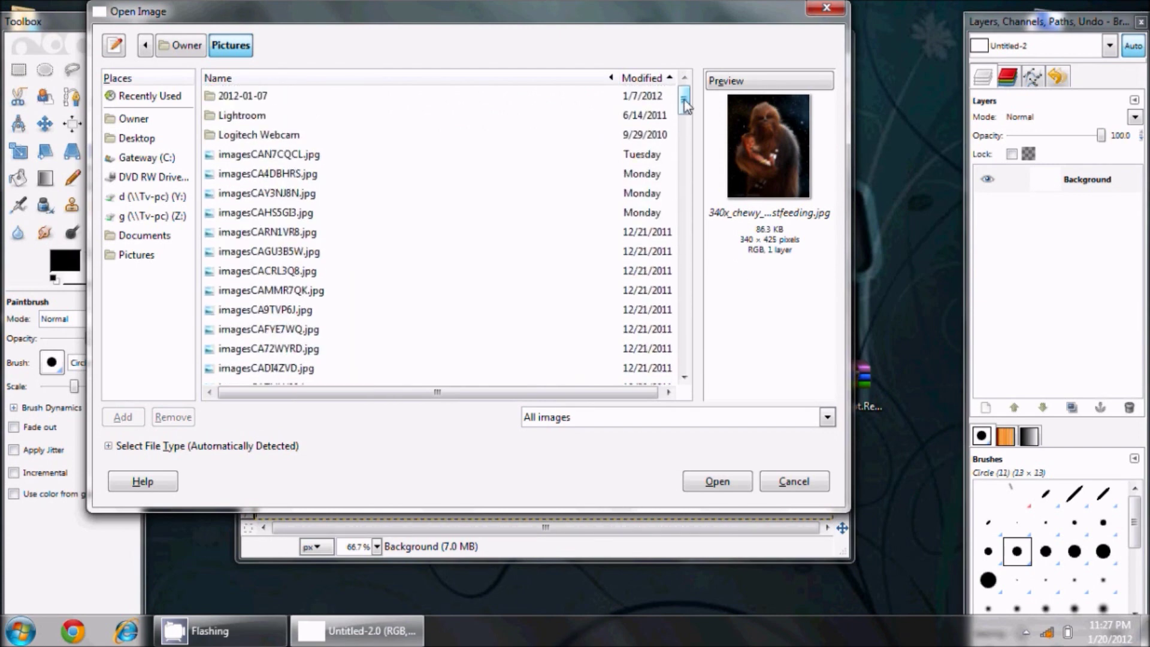
left_click(793, 481)
Open the image DK-YS_v1_small.jpg from the Desktop folder
mouse_move(127, 23)
left_mouse_down()
mouse_move(258, 565)
mouse_move(178, 418)
mouse_move(127, 11)
left_mouse_up()
left_click(254, 63)
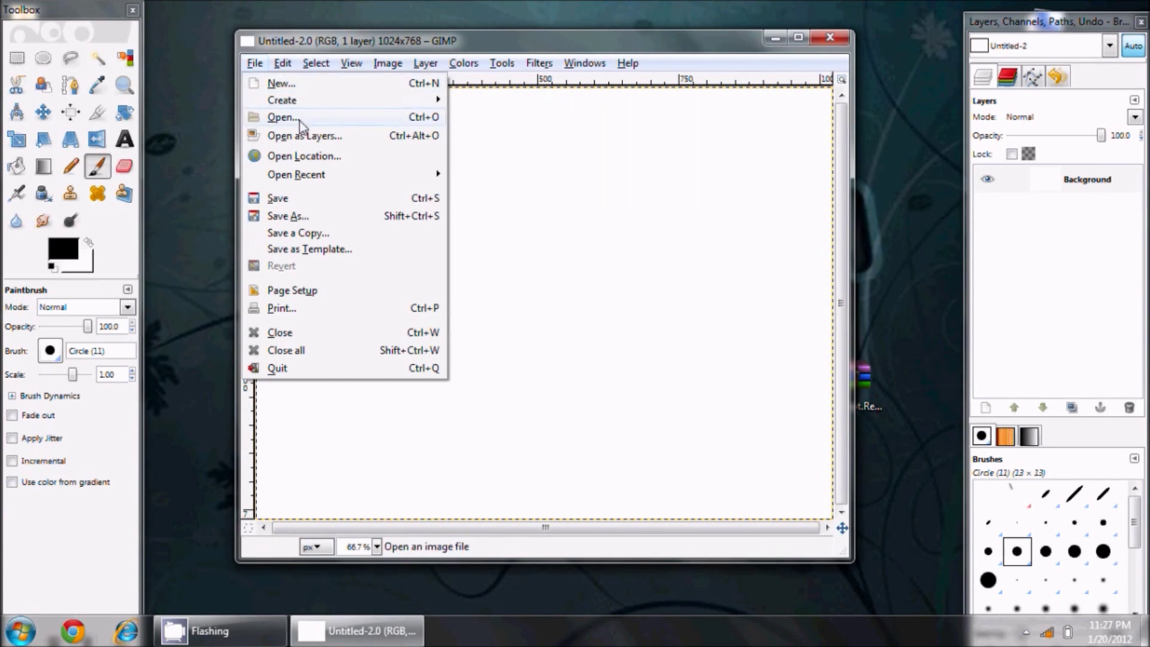
left_click(300, 121)
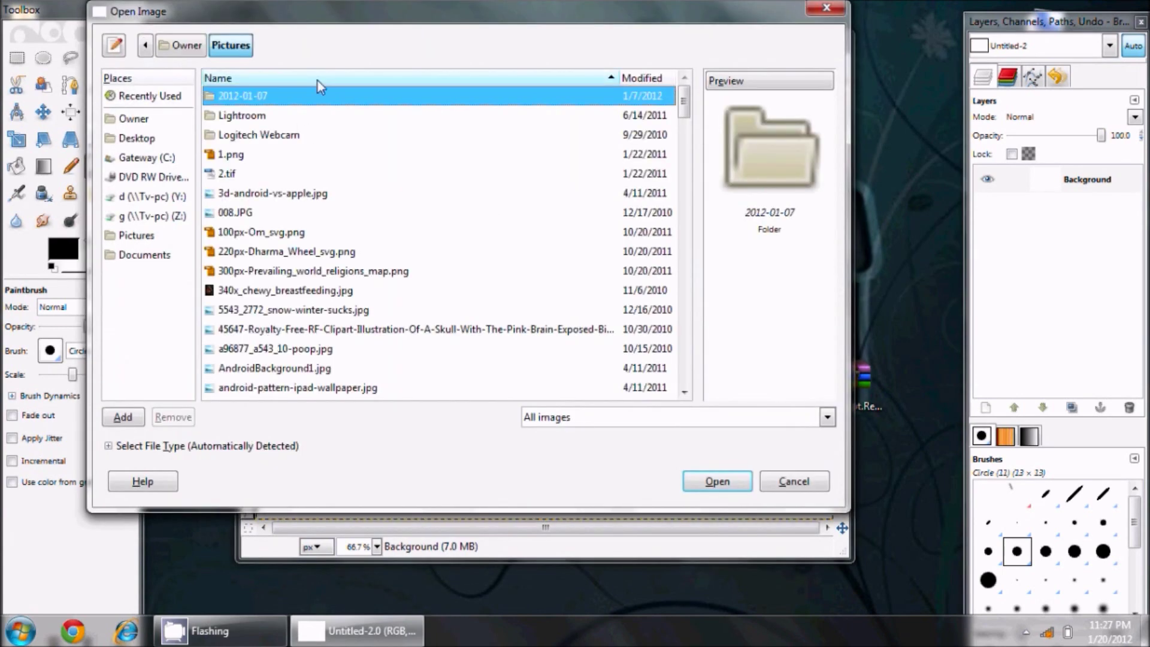
left_click(318, 81)
scroll(309, 237, "down", 10)
scroll(309, 233, "down", 15)
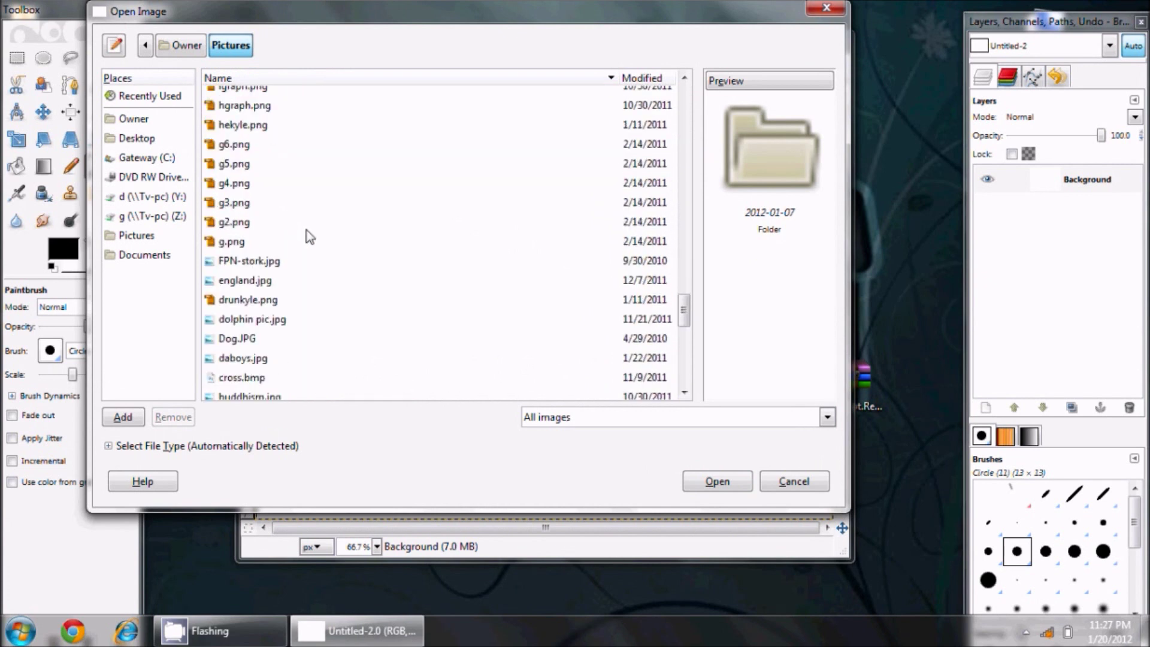
scroll(307, 236, "down", 3)
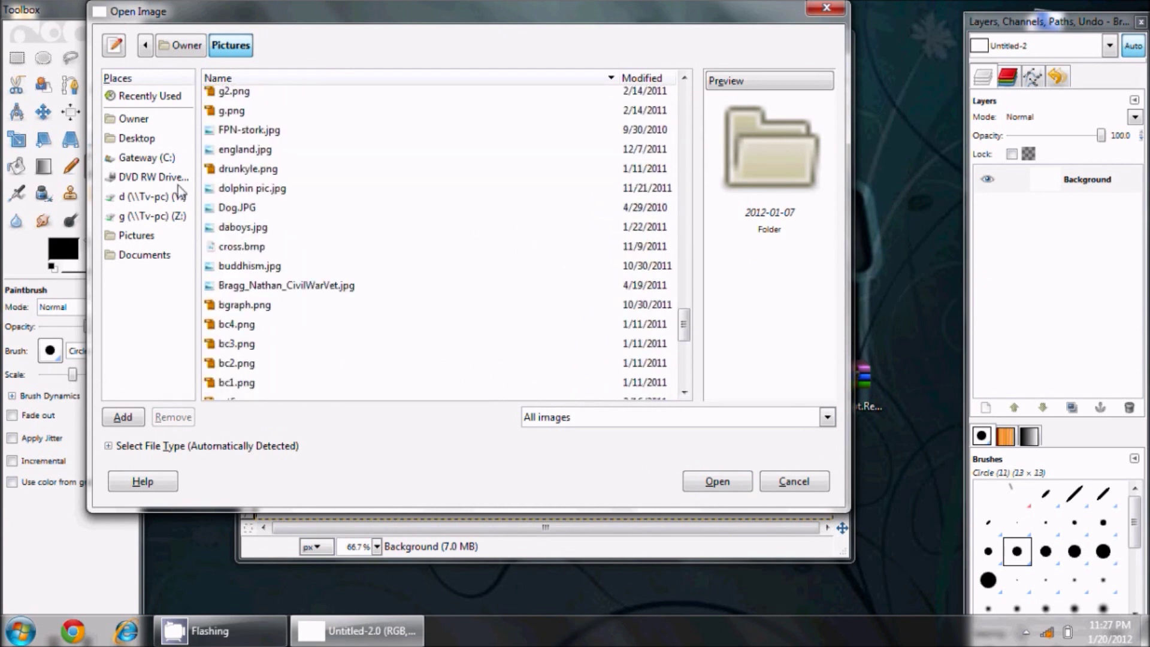
left_click(142, 139)
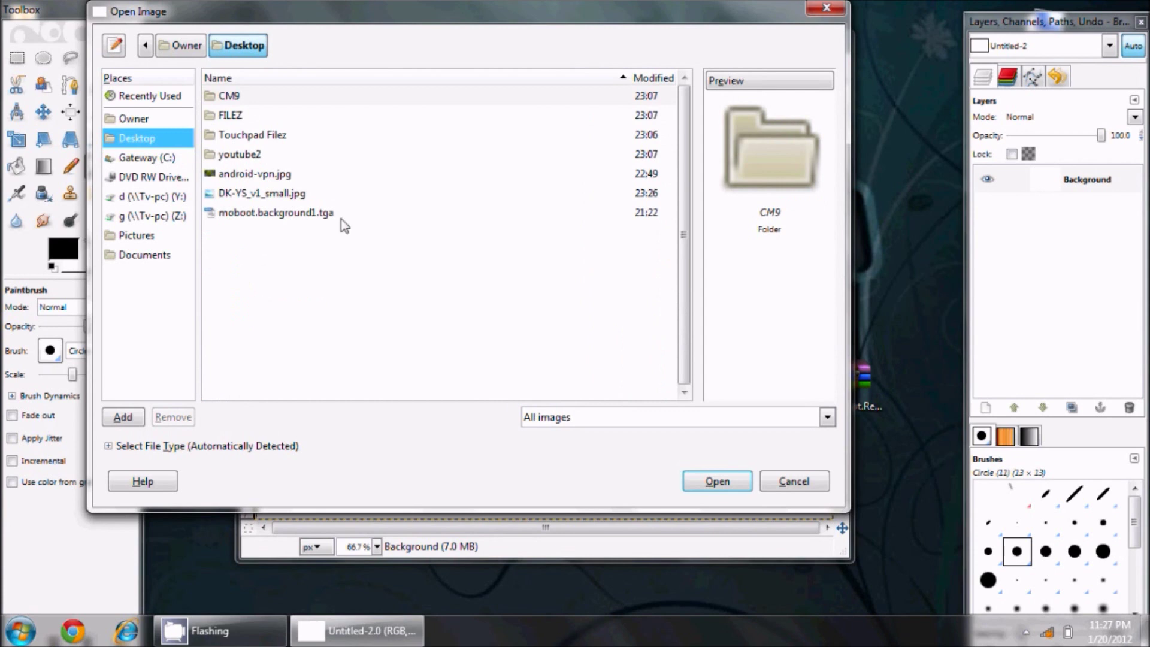
left_click(295, 193)
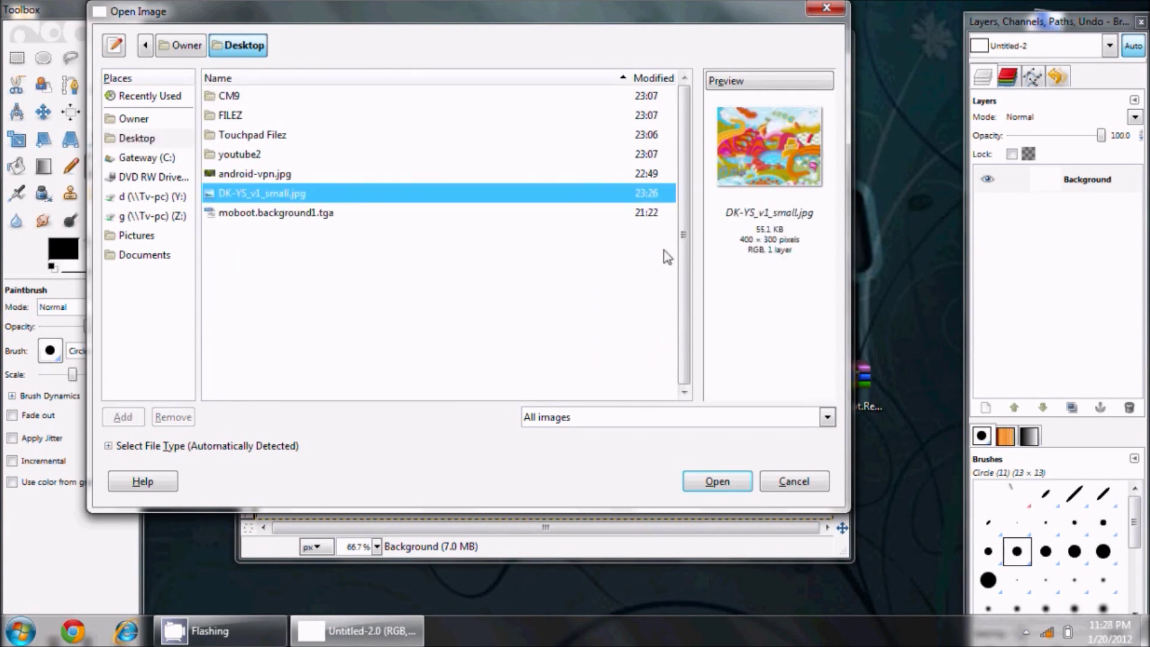
left_click(699, 484)
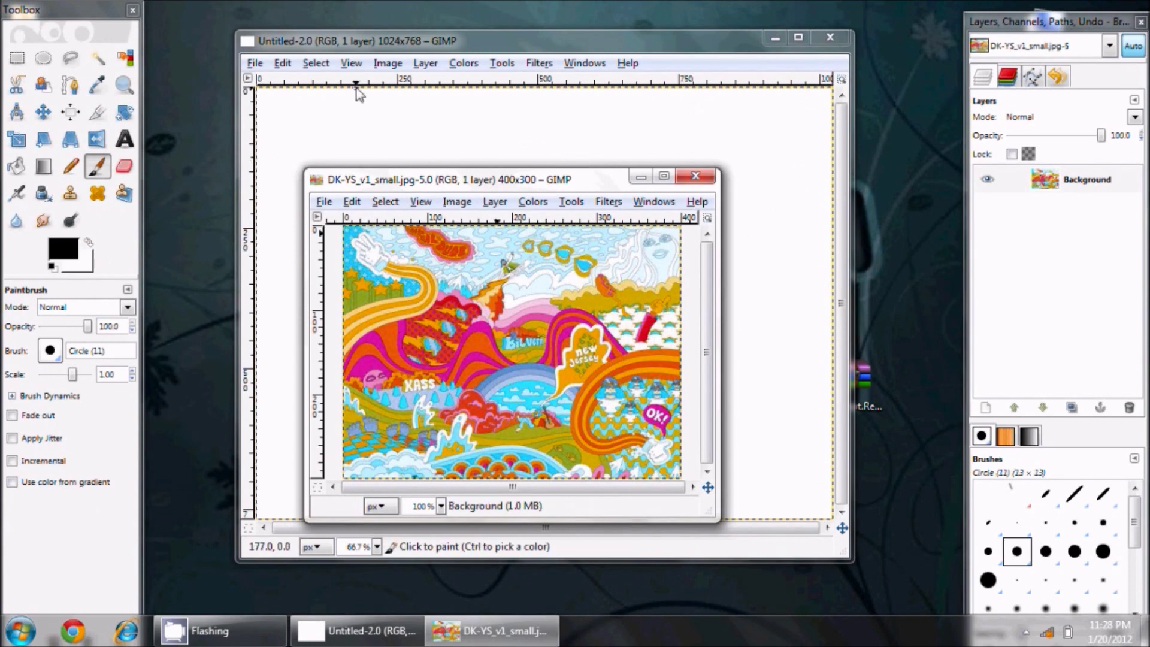
Copy the entire DK-YS_v1_small.jpg illustration to the clipboard and close that image without saving
left_click(385, 201)
left_click(397, 223)
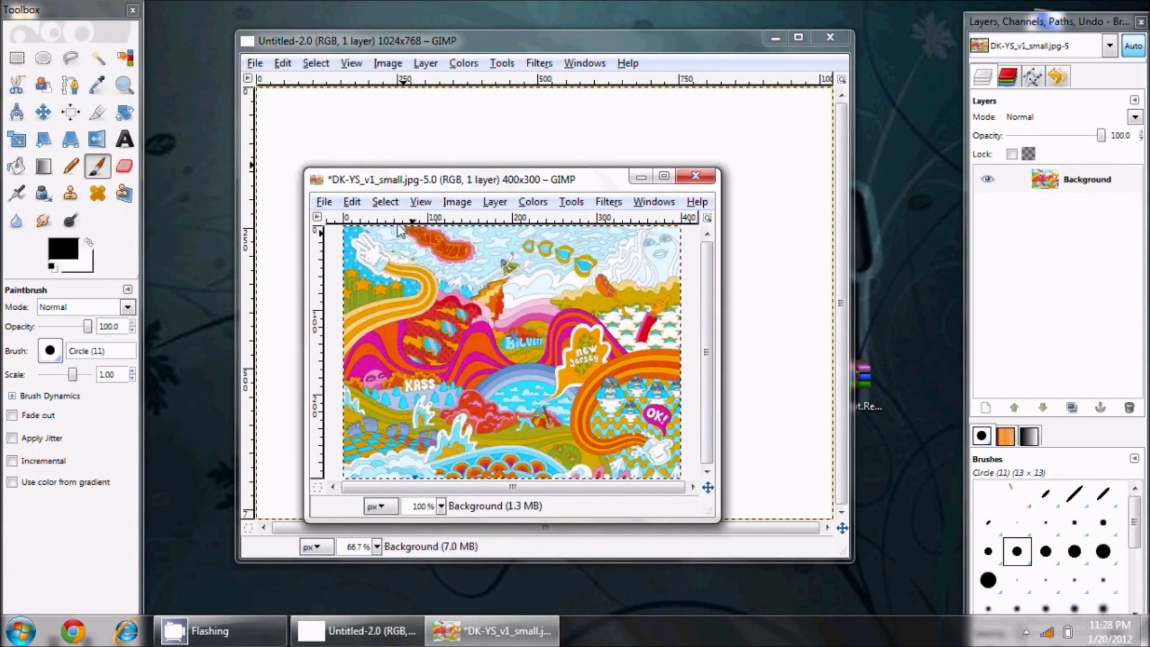
left_click(351, 204)
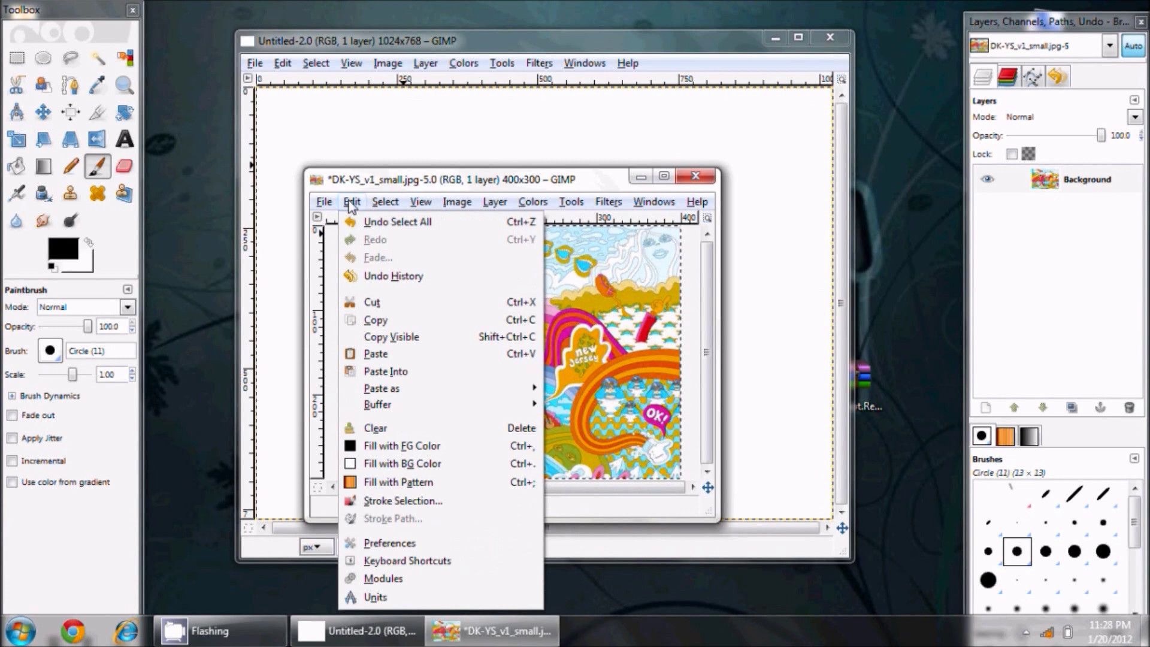
left_click(378, 321)
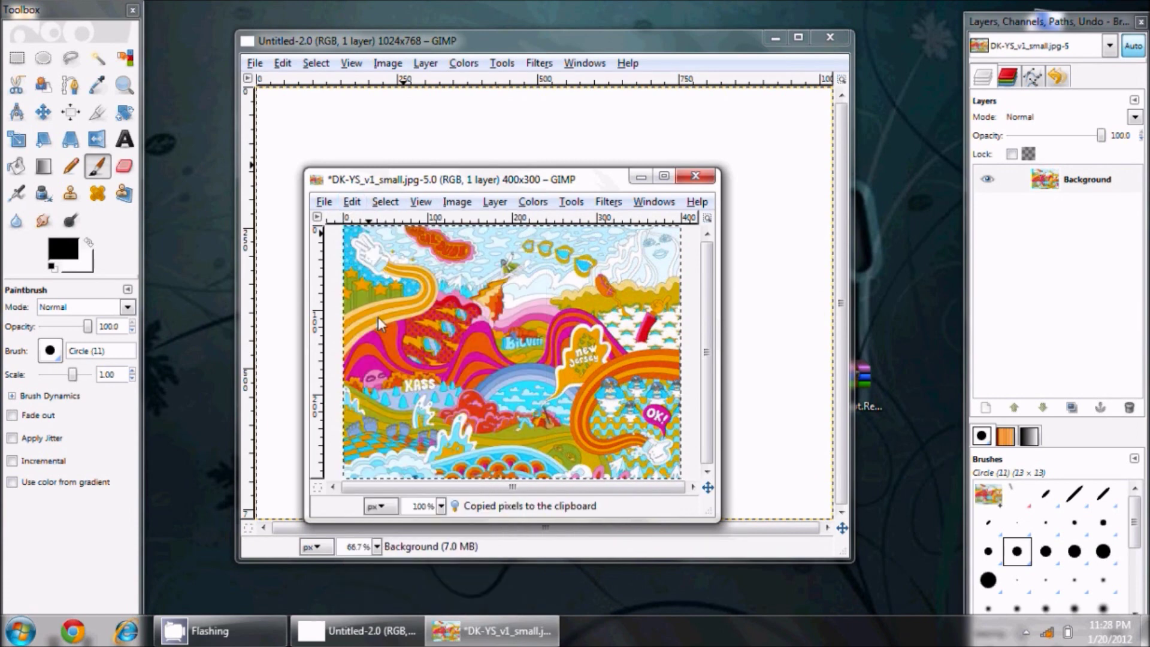
left_click(698, 180)
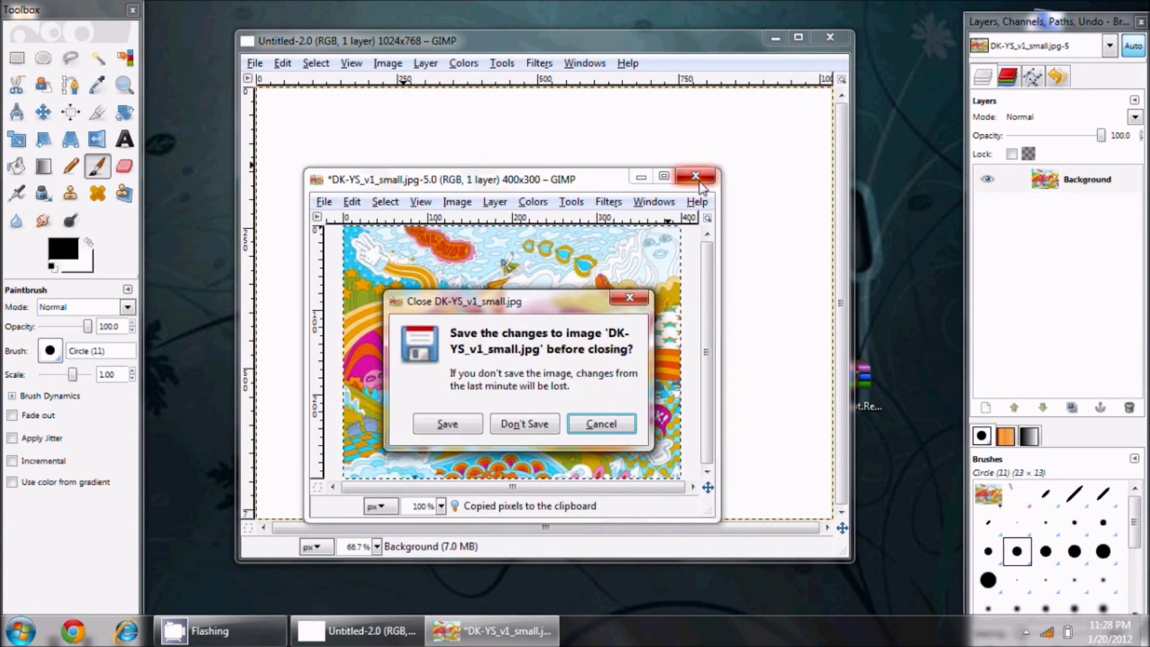
left_click(539, 426)
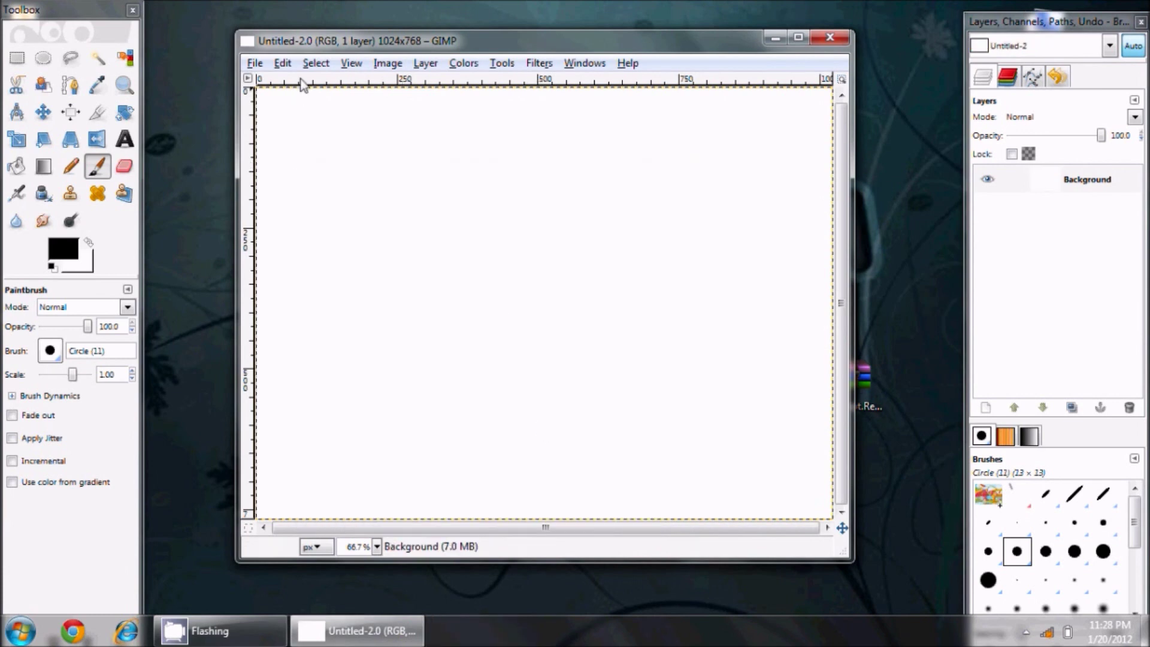
Paste the copied illustration into the blank 1024 x 768 image and move it to the canvas's upper-left corner
left_click(282, 63)
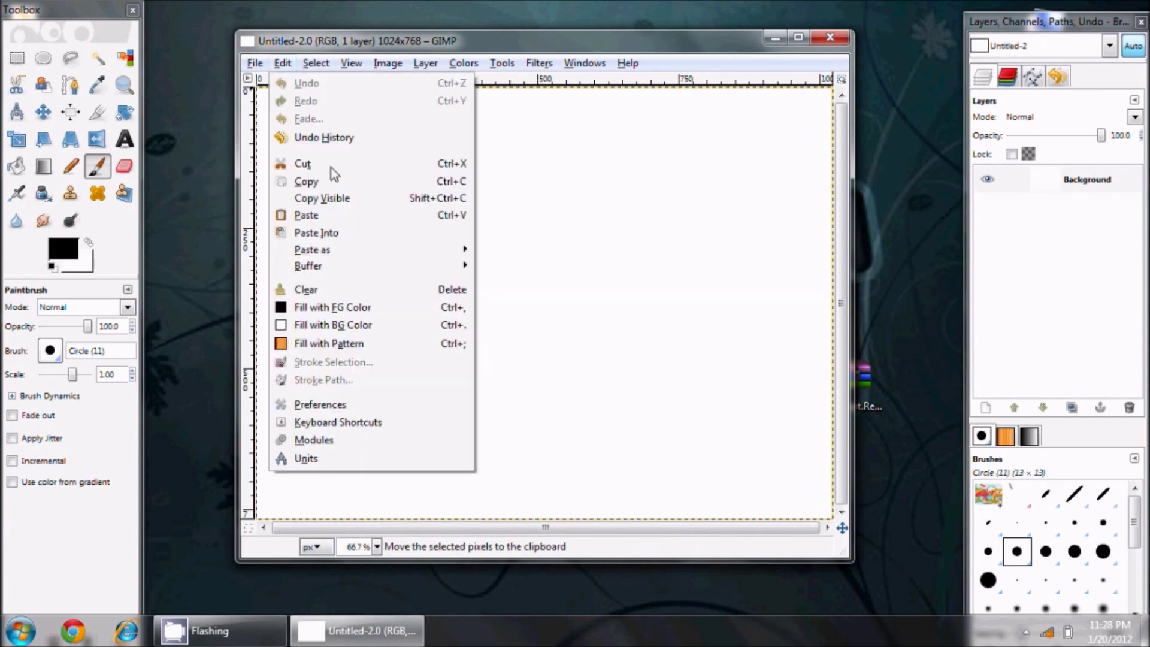
left_click(340, 214)
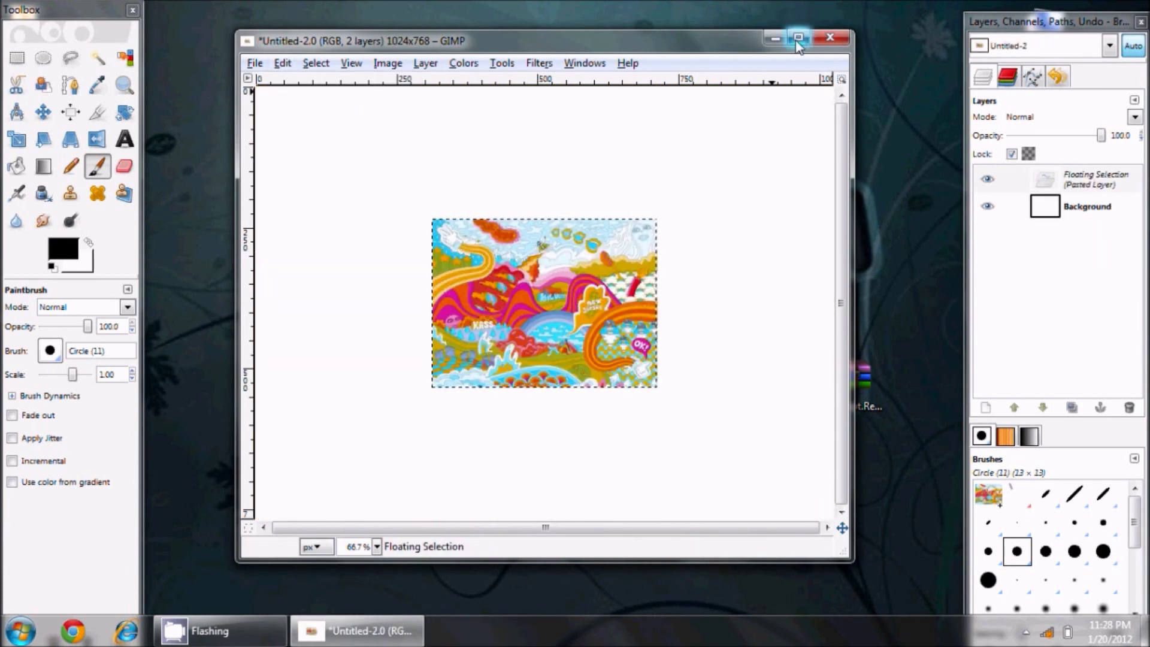
left_click(797, 39)
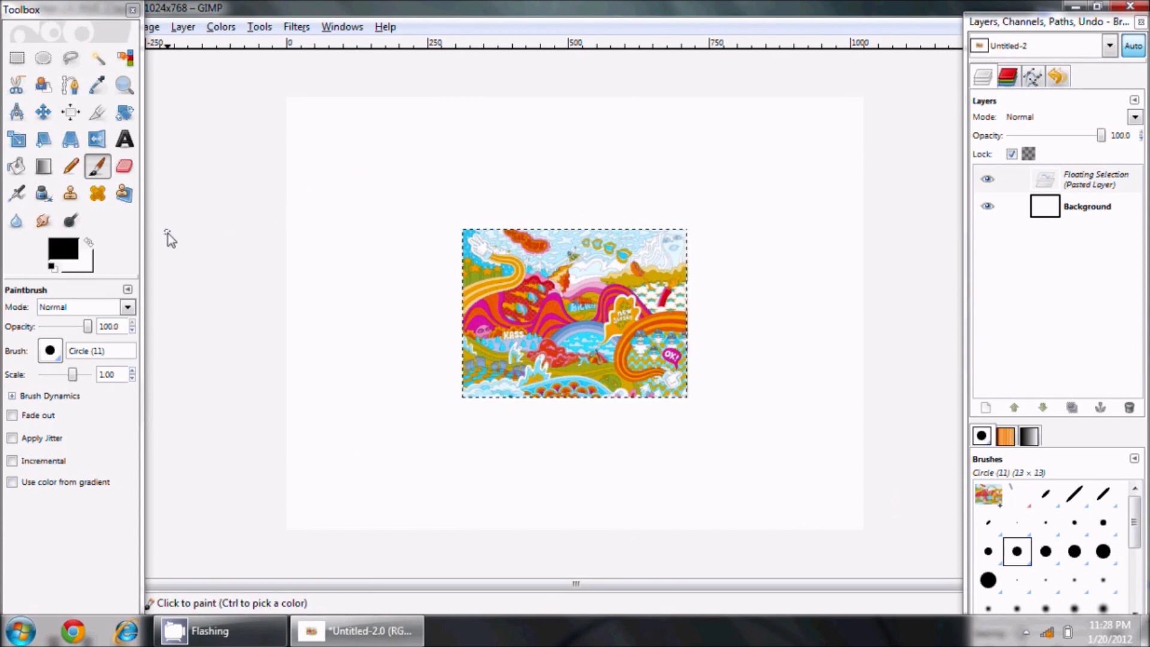
left_click(44, 112)
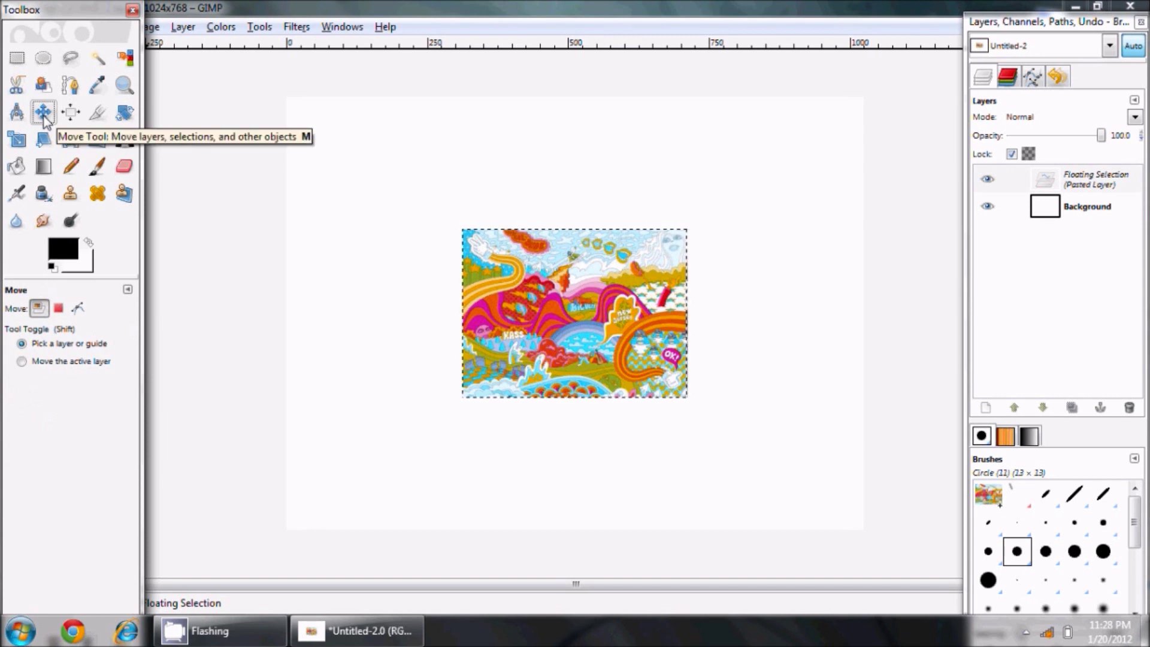
left_click_drag(493, 275, 320, 142)
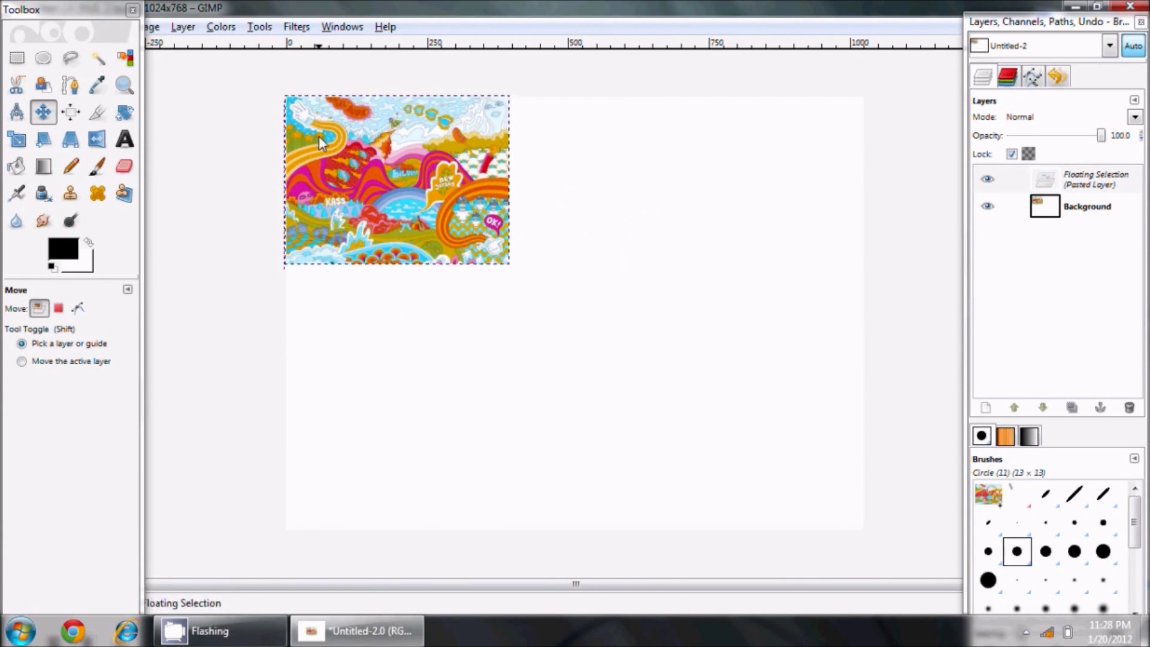
Scale the pasted illustration to 1053 x 789 pixels so that it covers the whole canvas
left_click(18, 141)
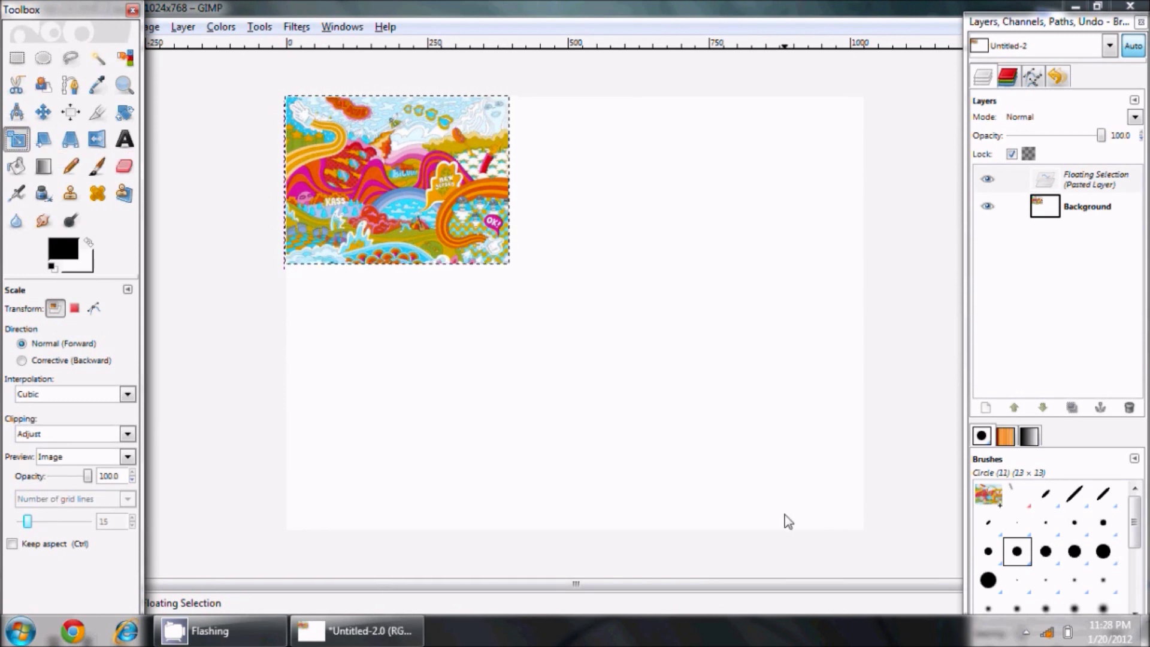
left_click_drag(508, 268, 875, 543)
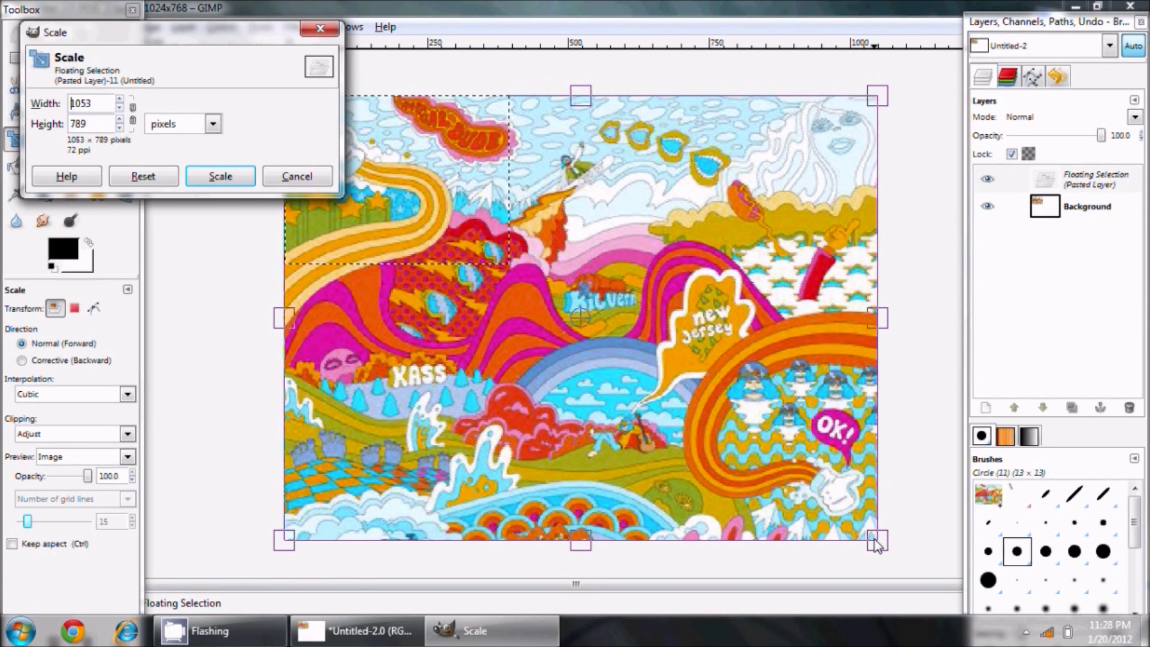
left_click(249, 182)
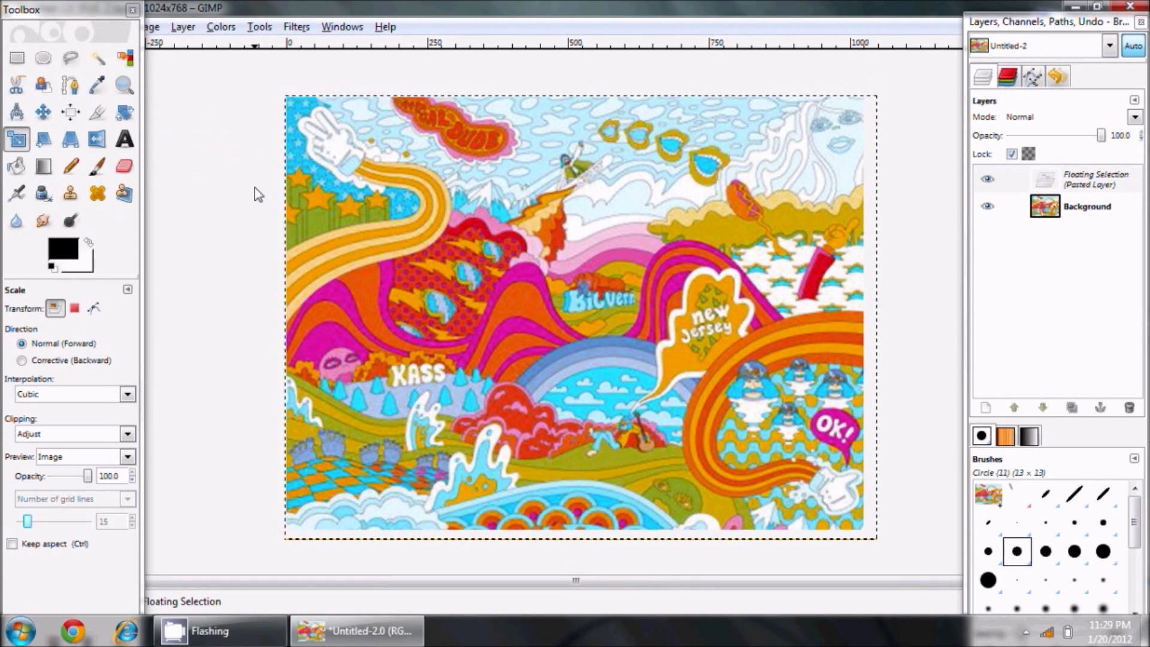
left_click(256, 192)
left_click(274, 160)
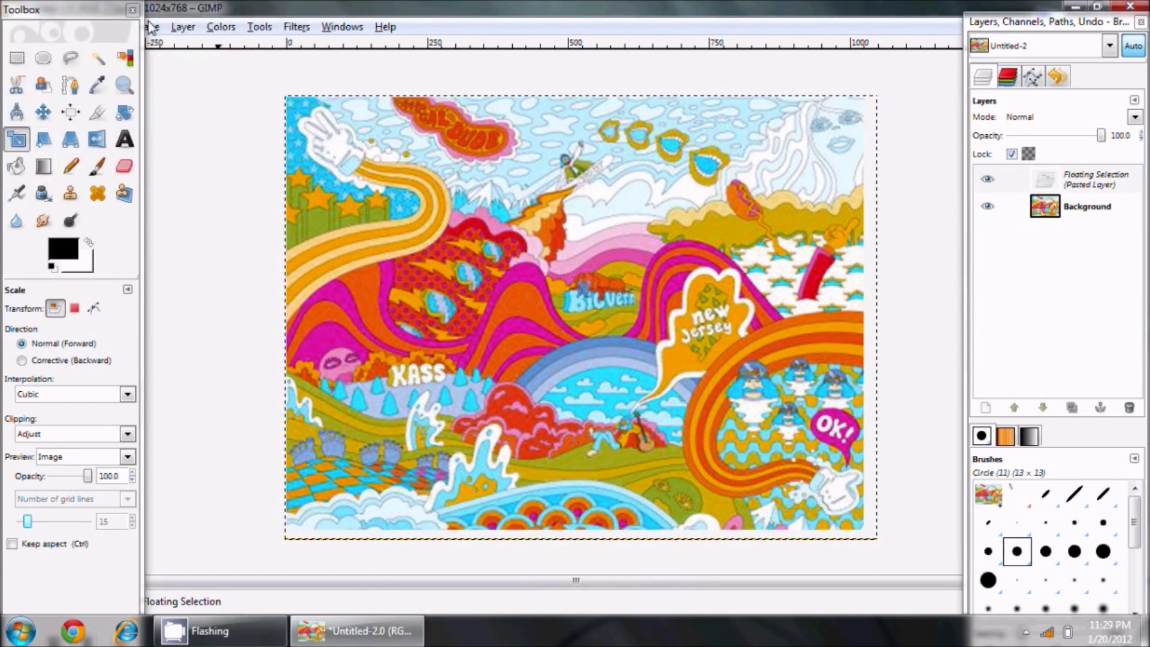
Start saving the image under a new name, moboot.background, with the Desktop as the destination folder
left_click(133, 9)
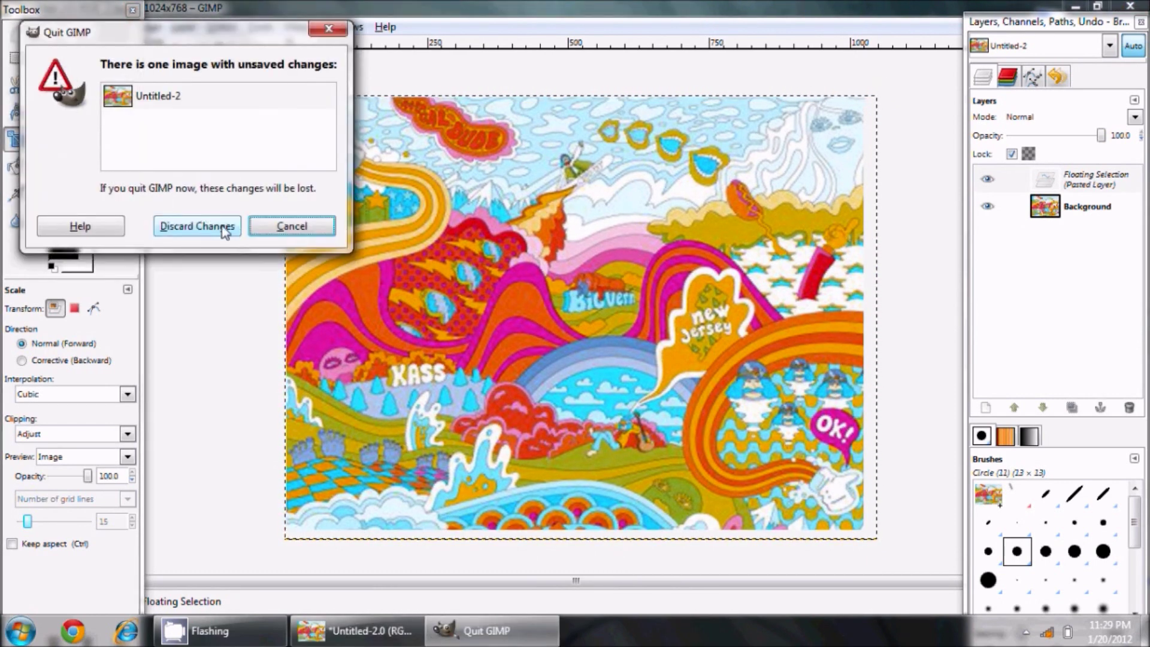
left_click(291, 226)
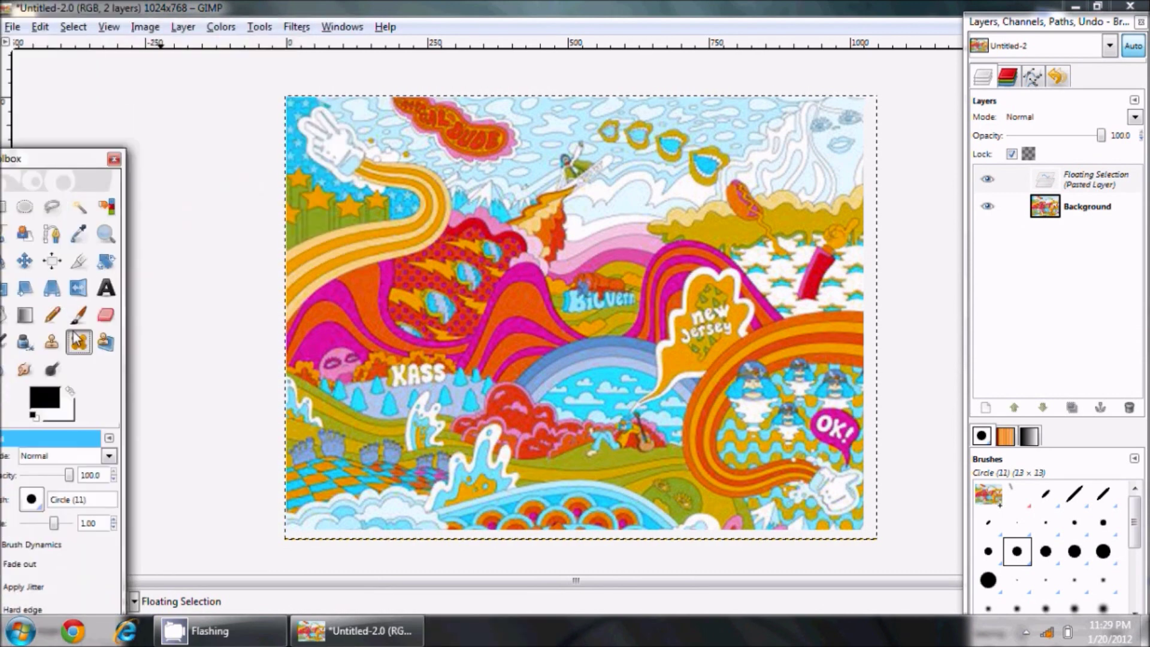
left_click(12, 27)
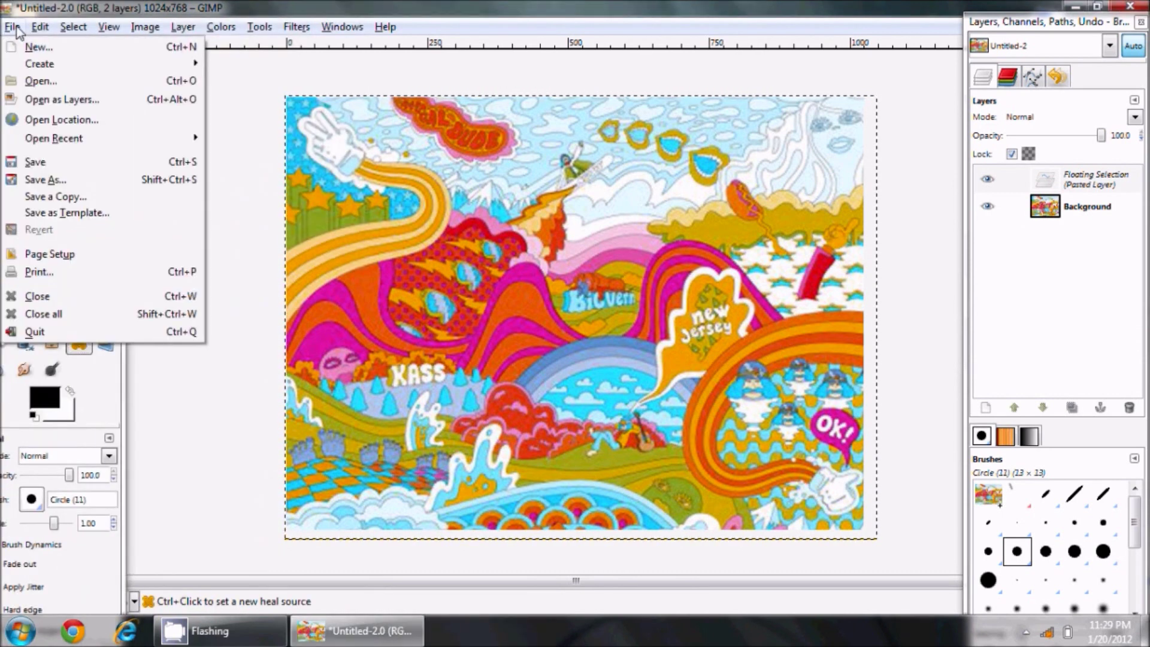
left_click(66, 181)
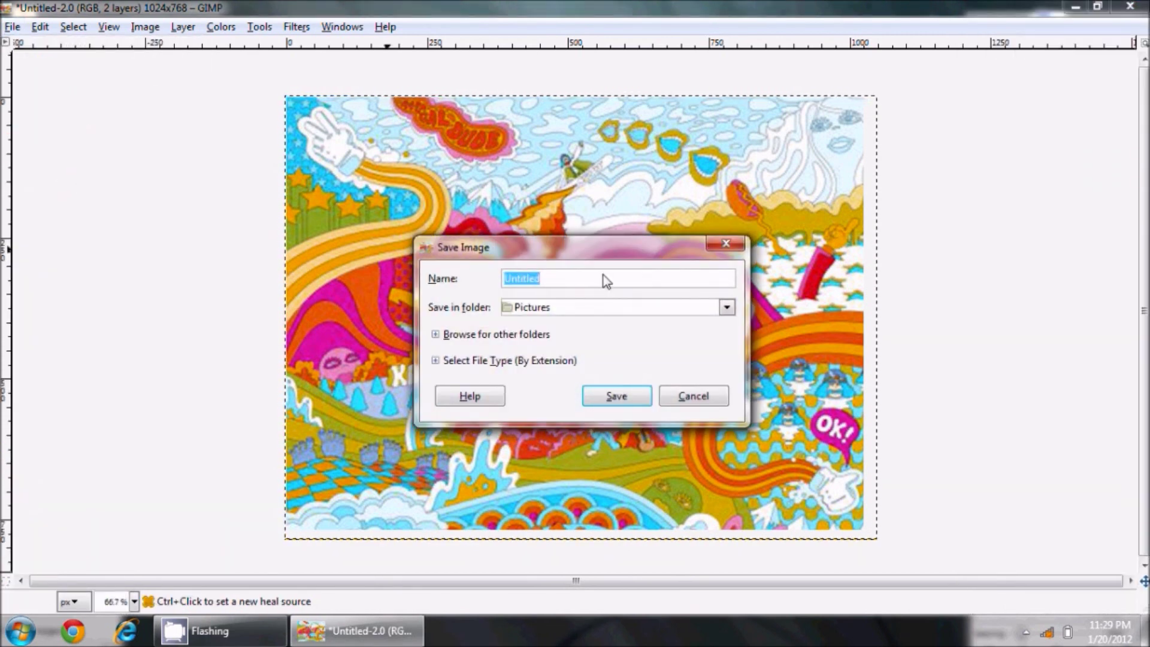
type("moboo")
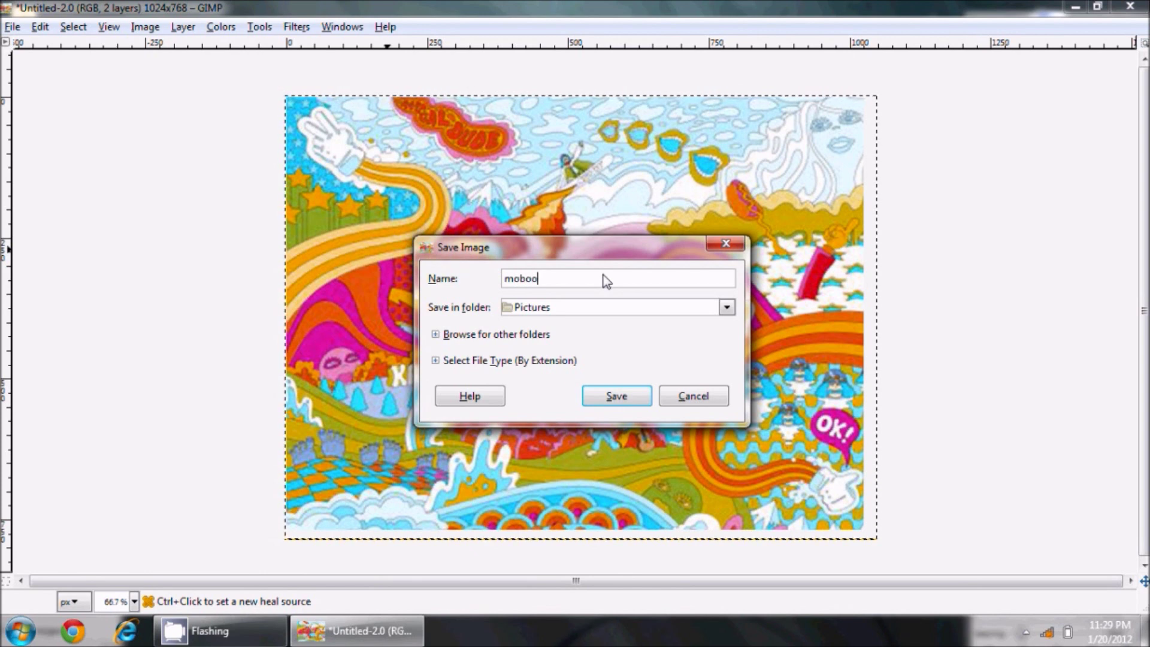
type("t.background")
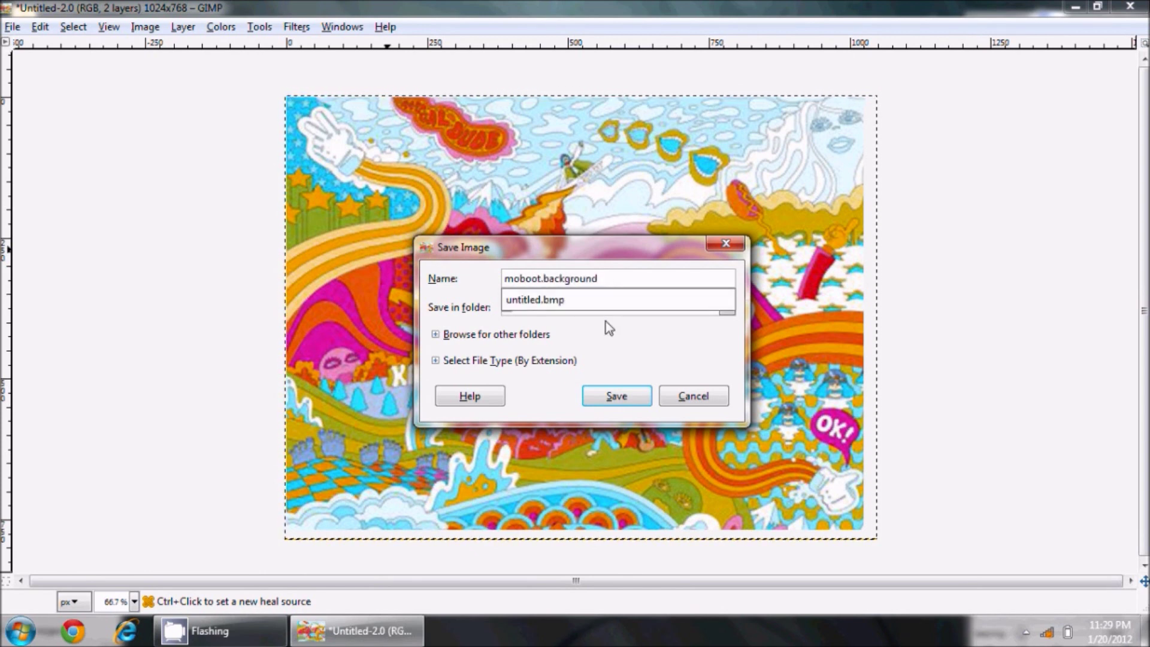
left_click(706, 348)
left_click(726, 306)
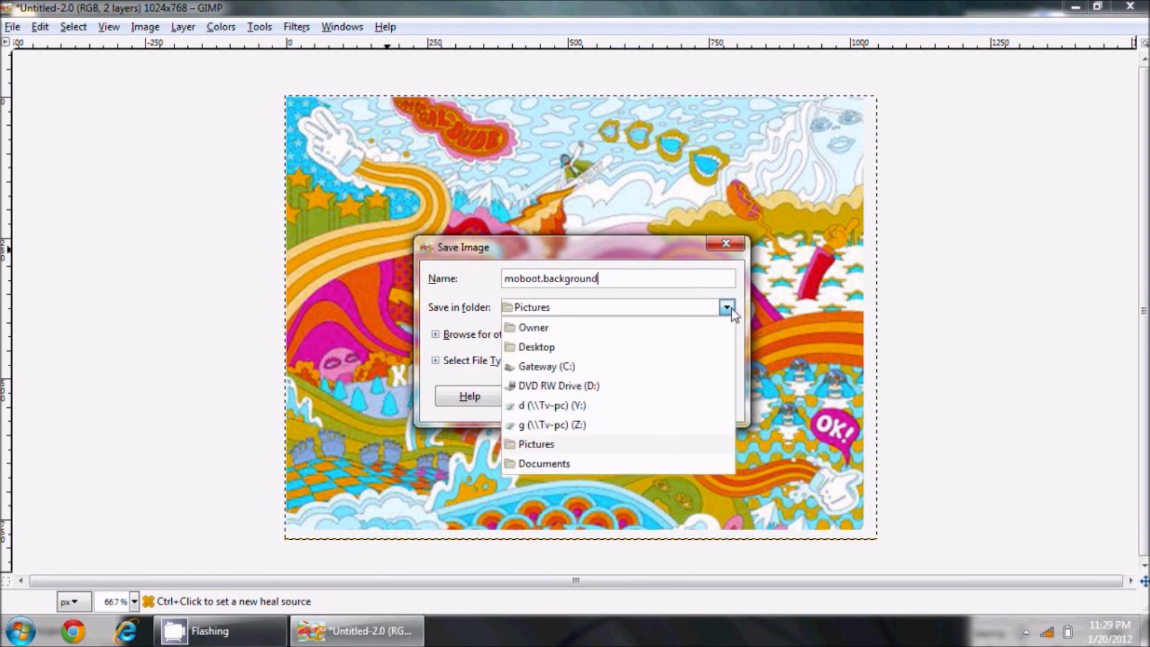
left_click(520, 351)
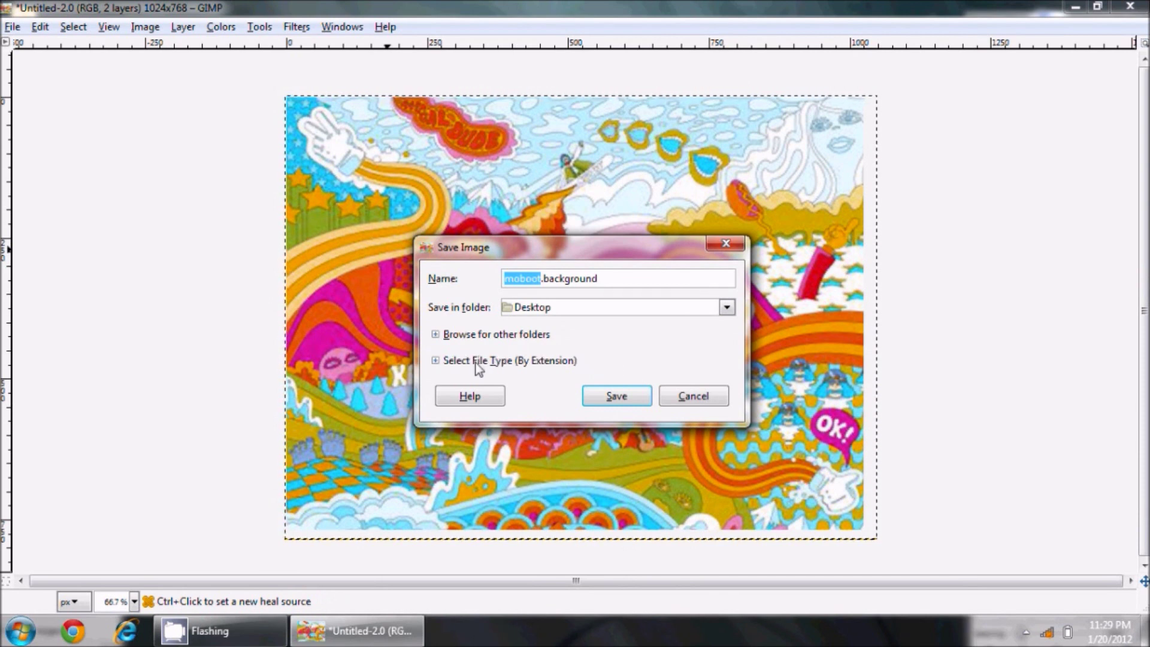
Choose TarGA image as the file type and save the file as moboot.tga
left_click(434, 363)
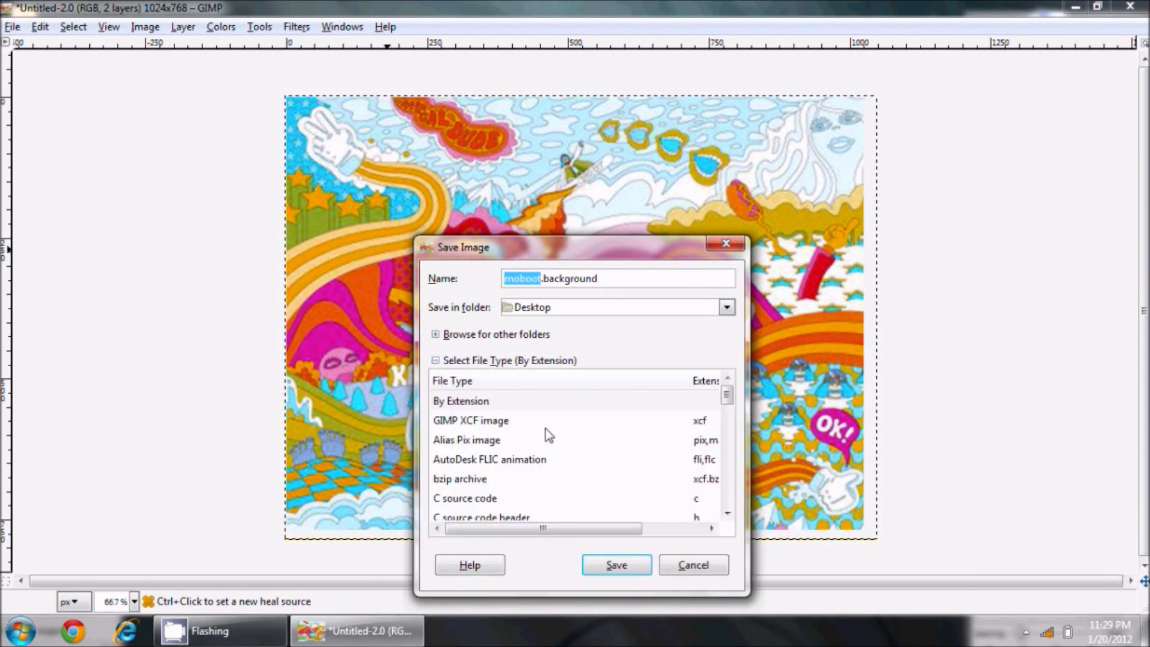
scroll(529, 450, "down", 2)
scroll(530, 450, "down", 6)
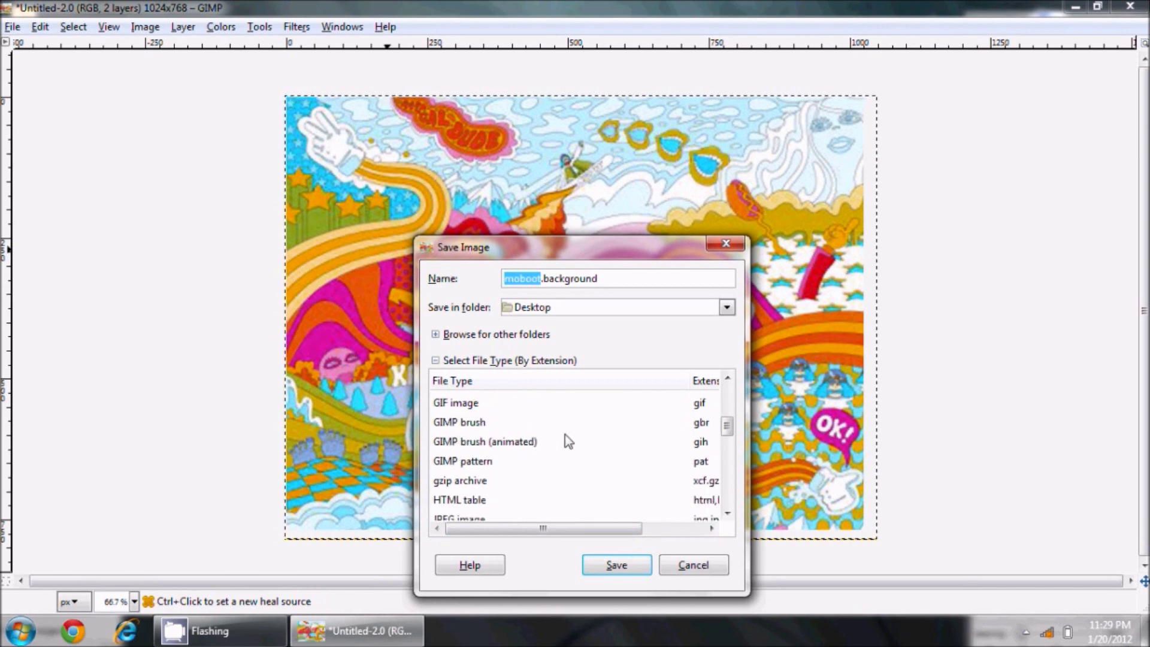
scroll(649, 462, "down", 2)
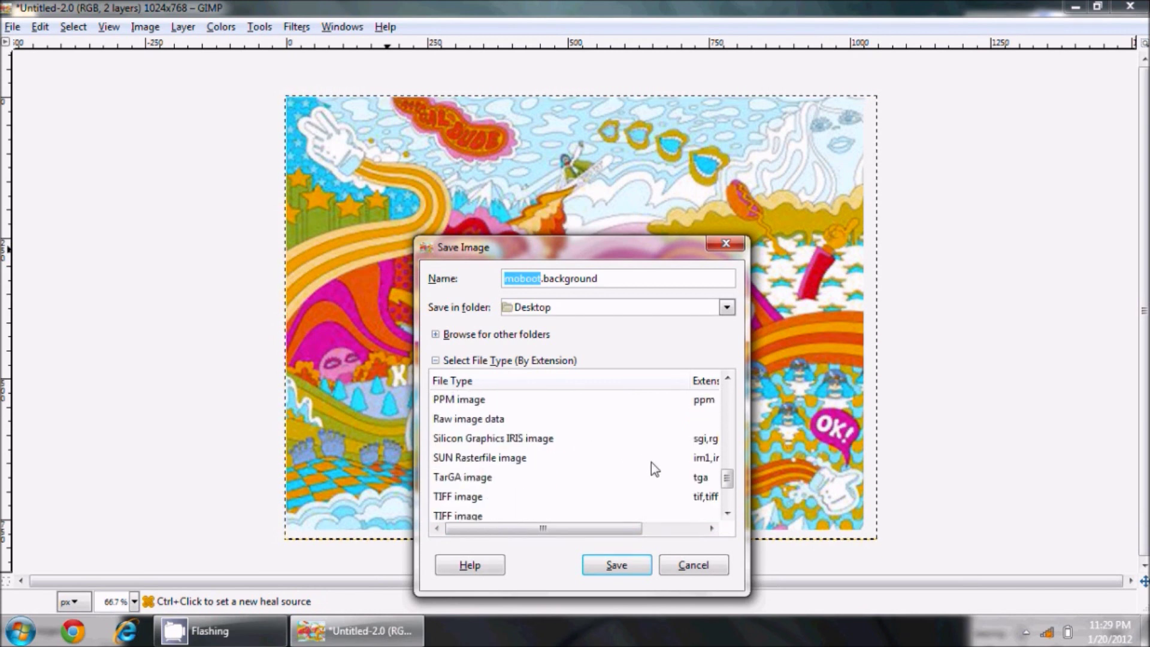
left_click(474, 478)
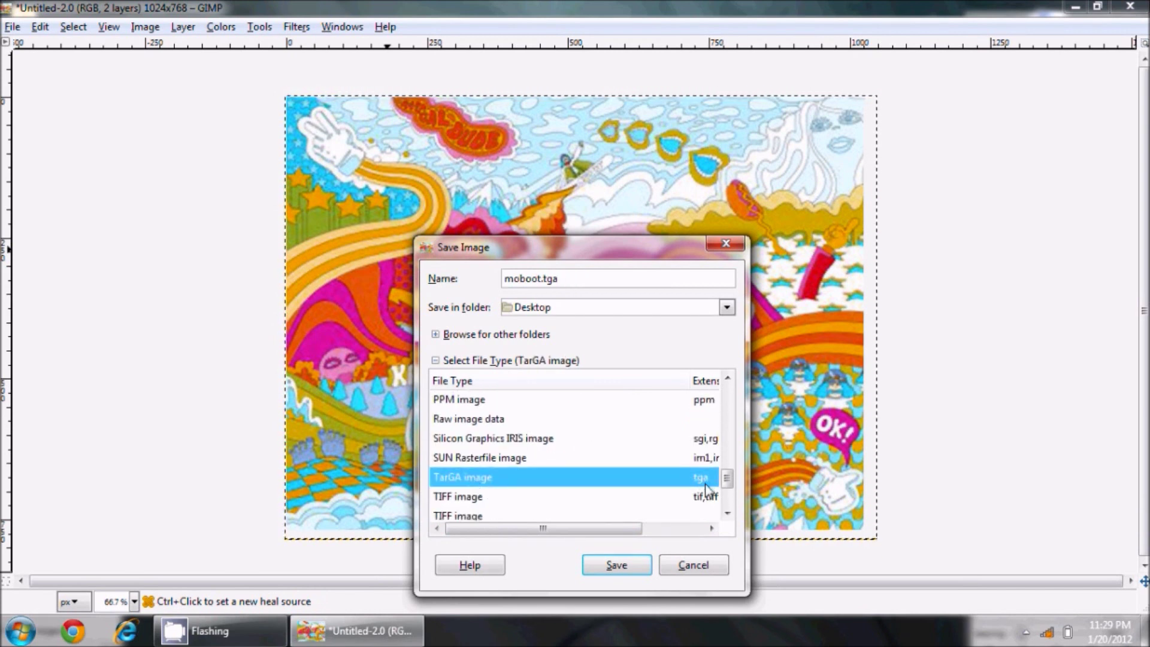
left_click(623, 564)
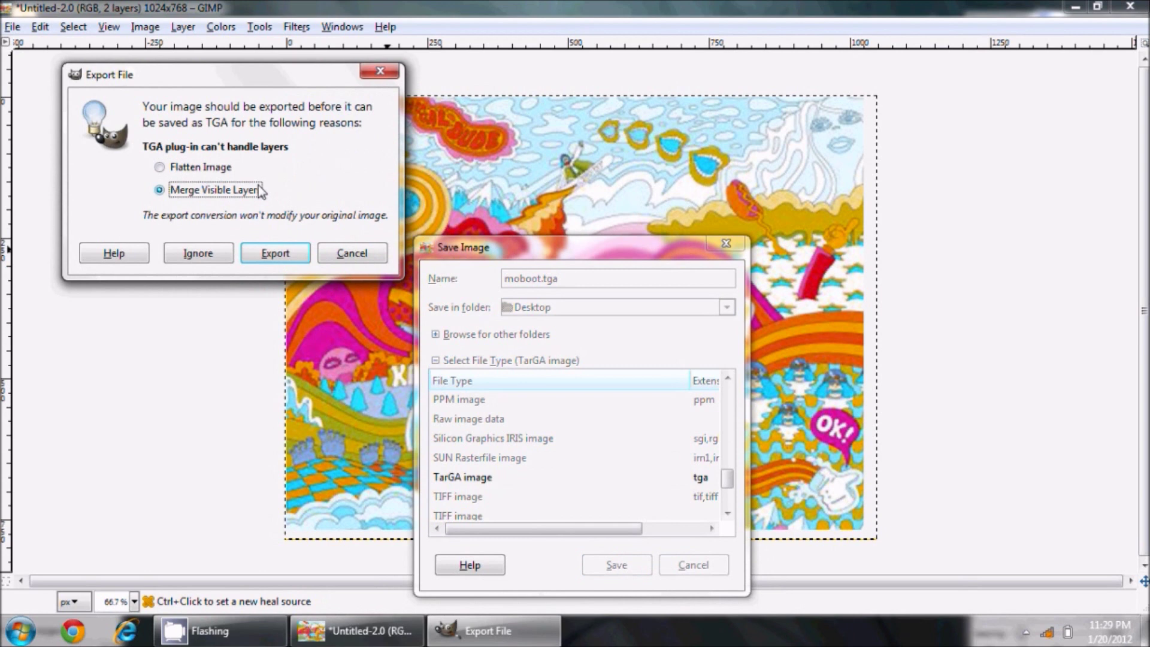
Export the image flattened and save the TGA with RLE compression and the origin at Bottom left
left_click(212, 169)
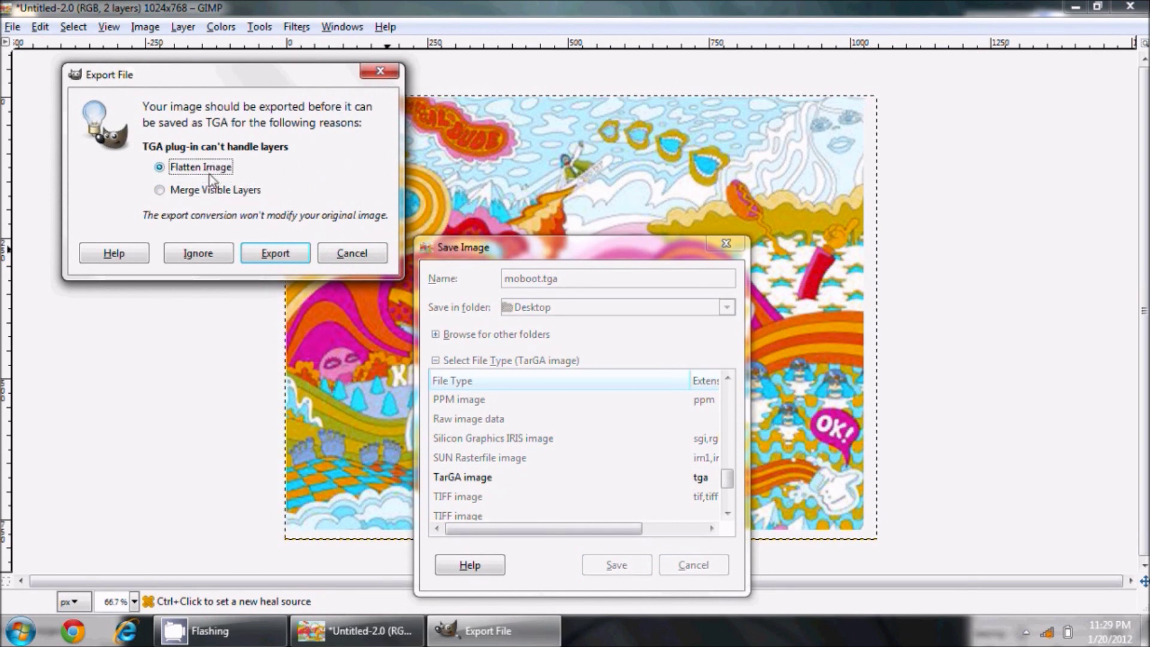
left_click(273, 253)
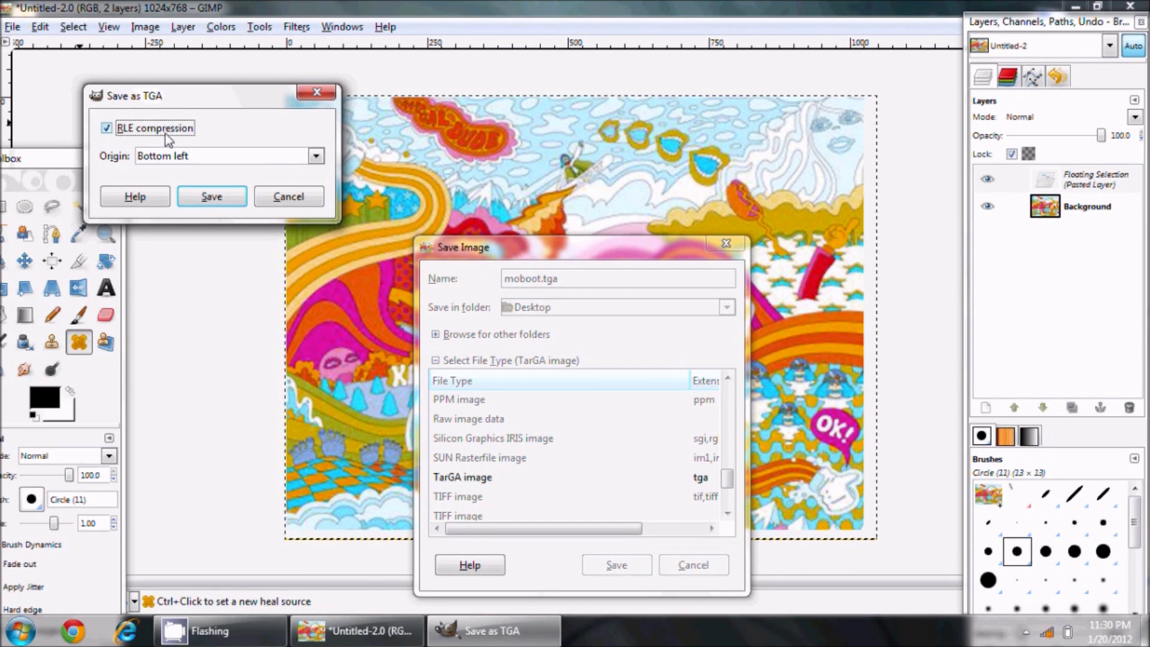
left_click(319, 158)
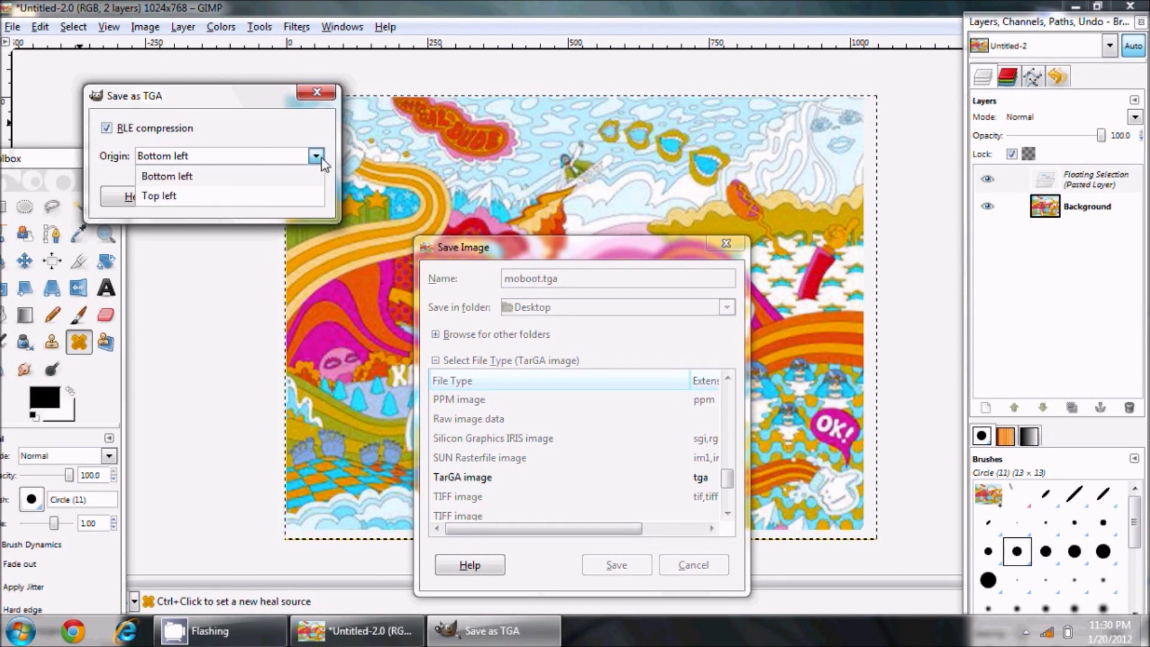
left_click(231, 176)
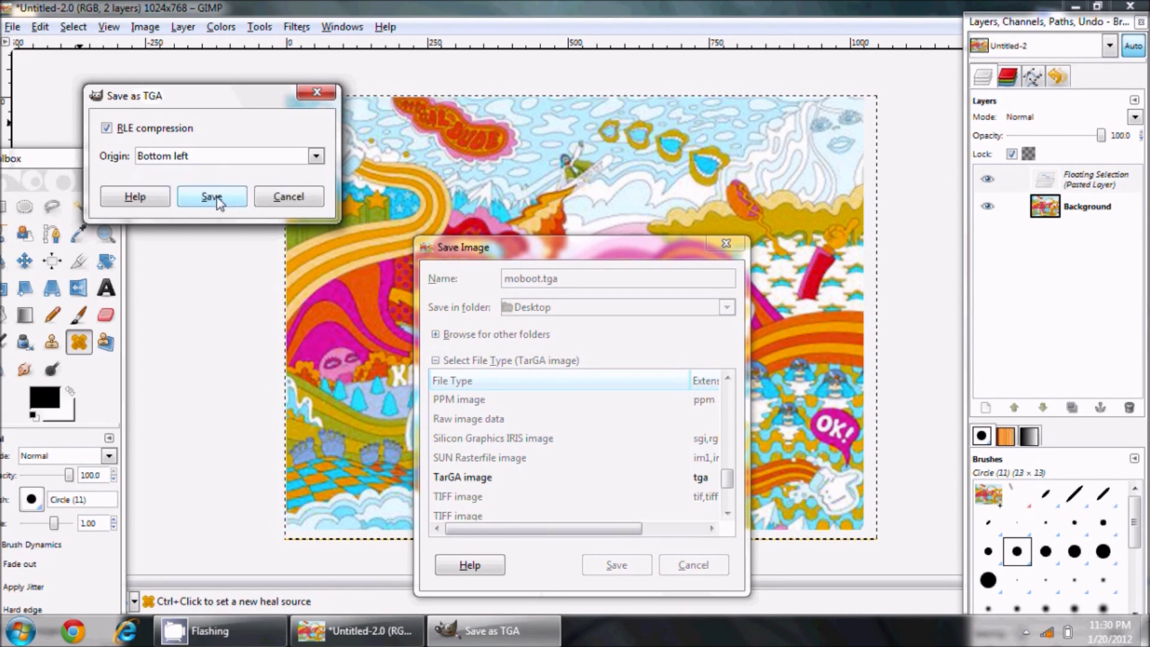
left_click(216, 198)
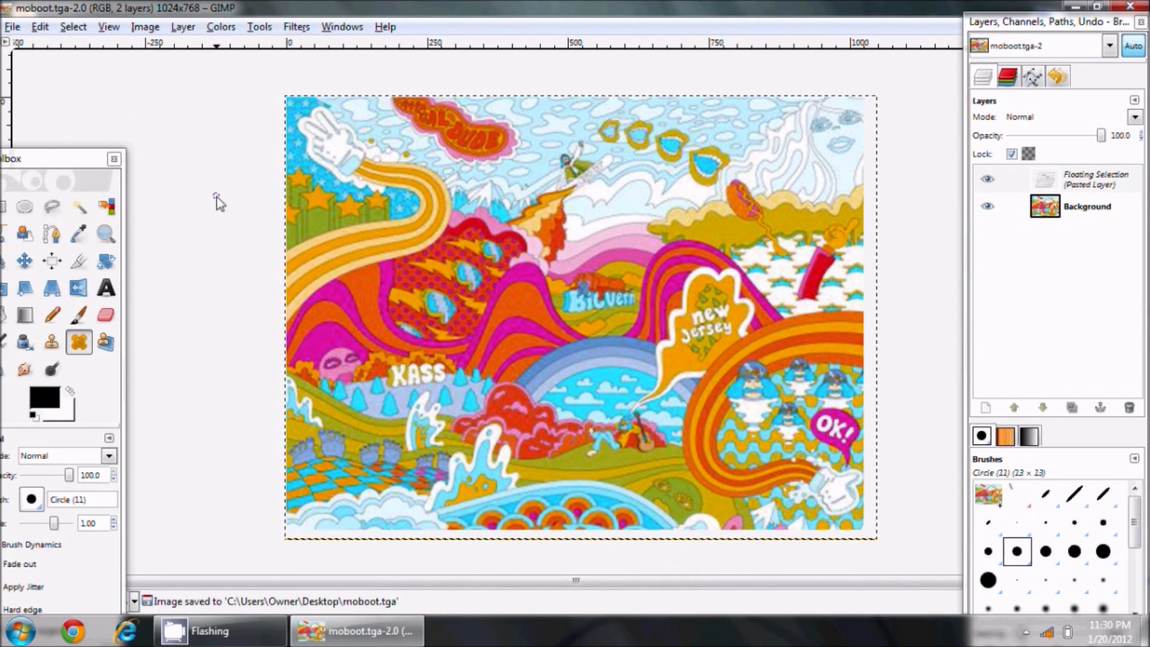
Show the desktop and move the moboot.background1.tga file away from the zip archive
left_click(1146, 629)
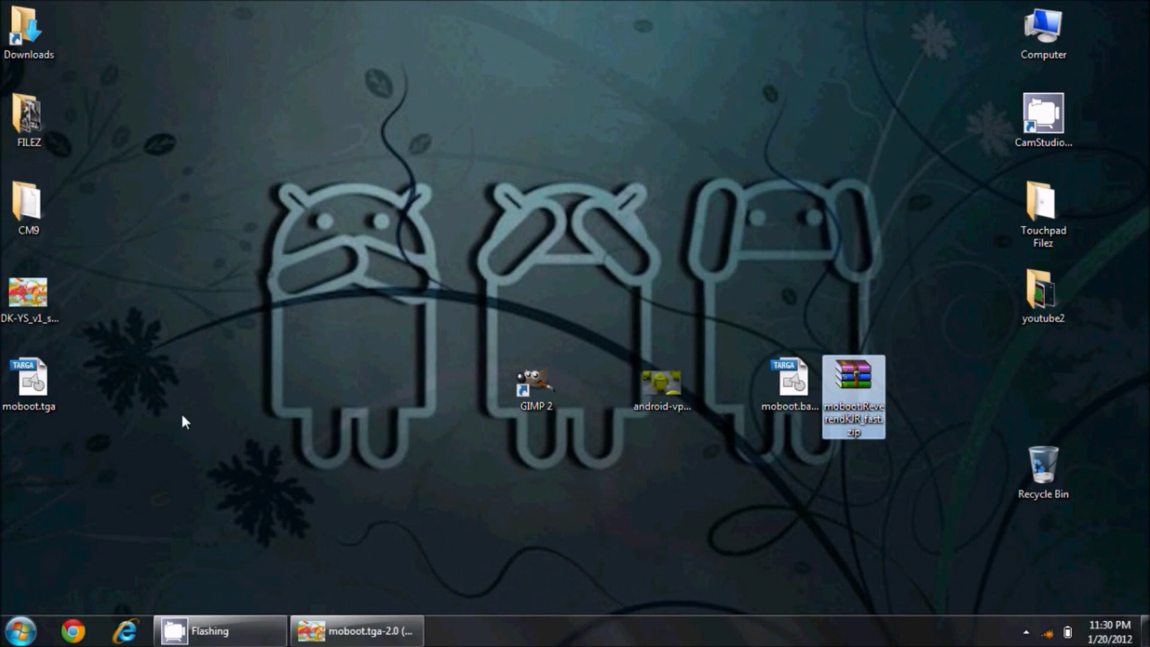
left_click(774, 388)
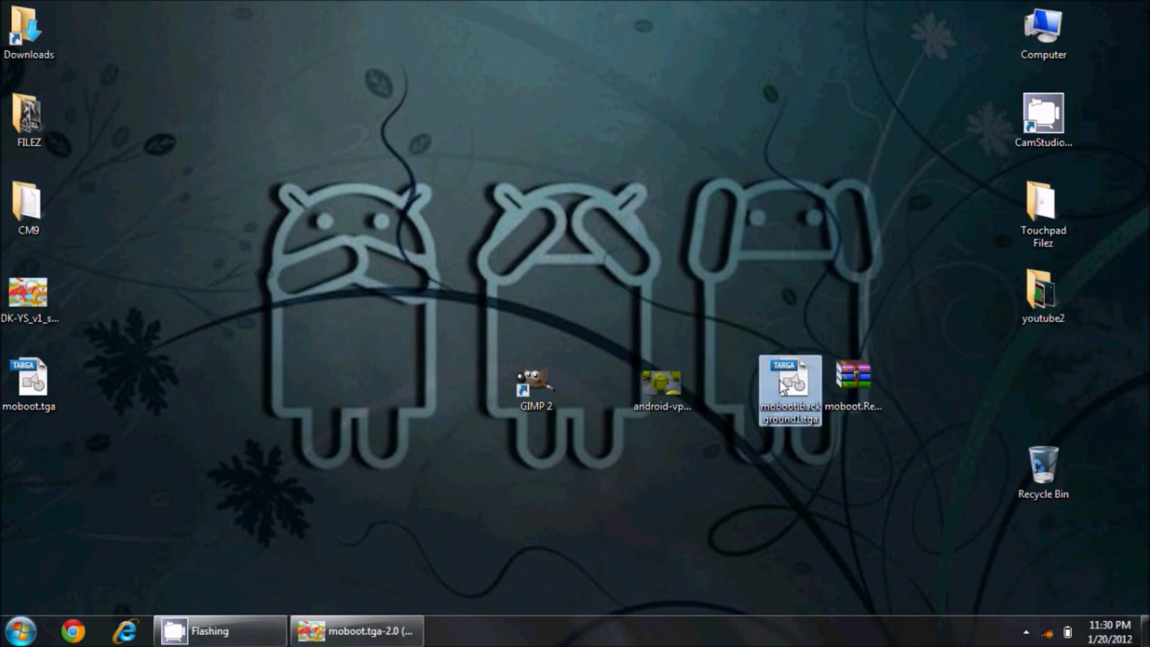
left_click_drag(786, 383, 767, 221)
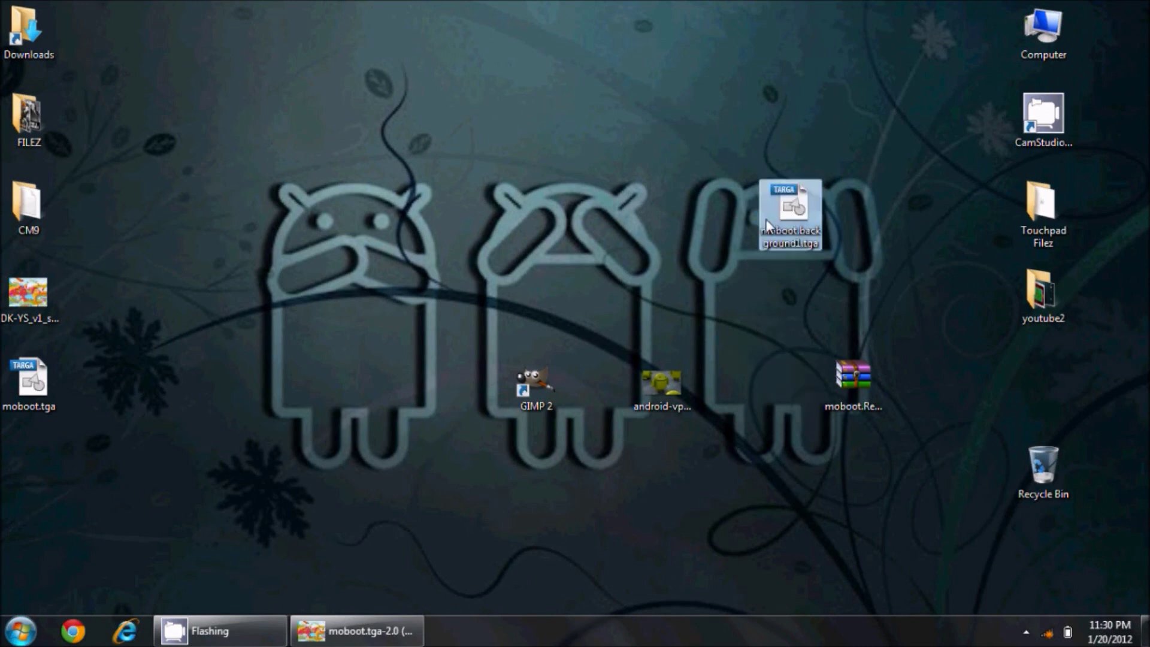
Rename the moboot.tga file on the desktop to moboot.background.tga
left_click(32, 400)
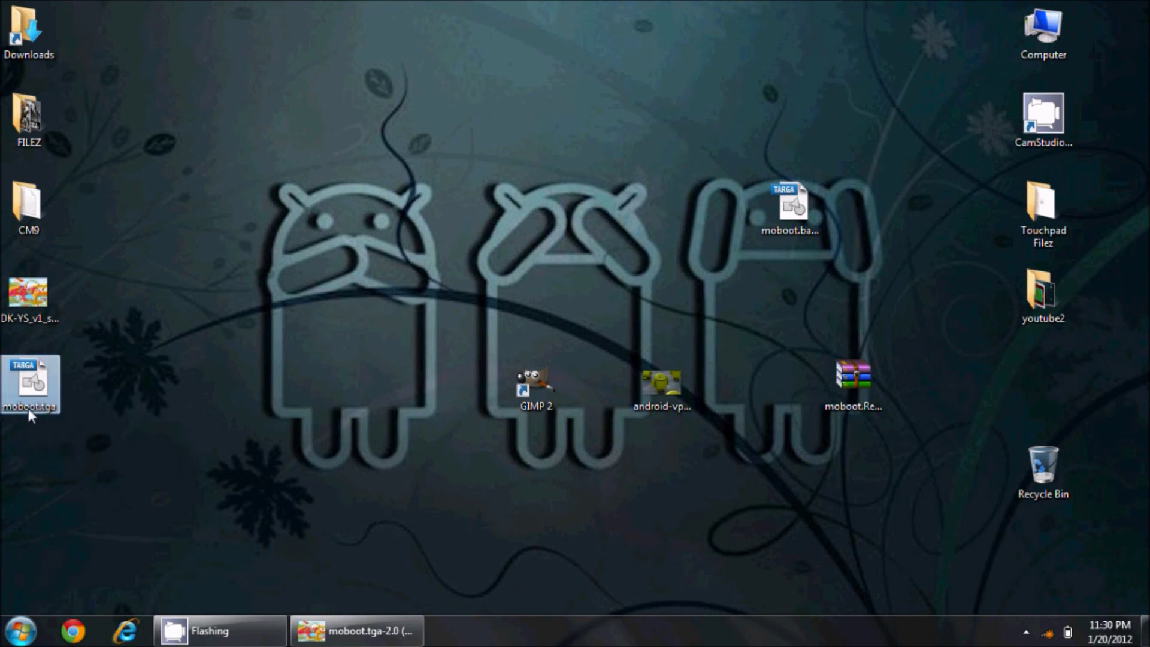
left_click(28, 408)
type(".background.")
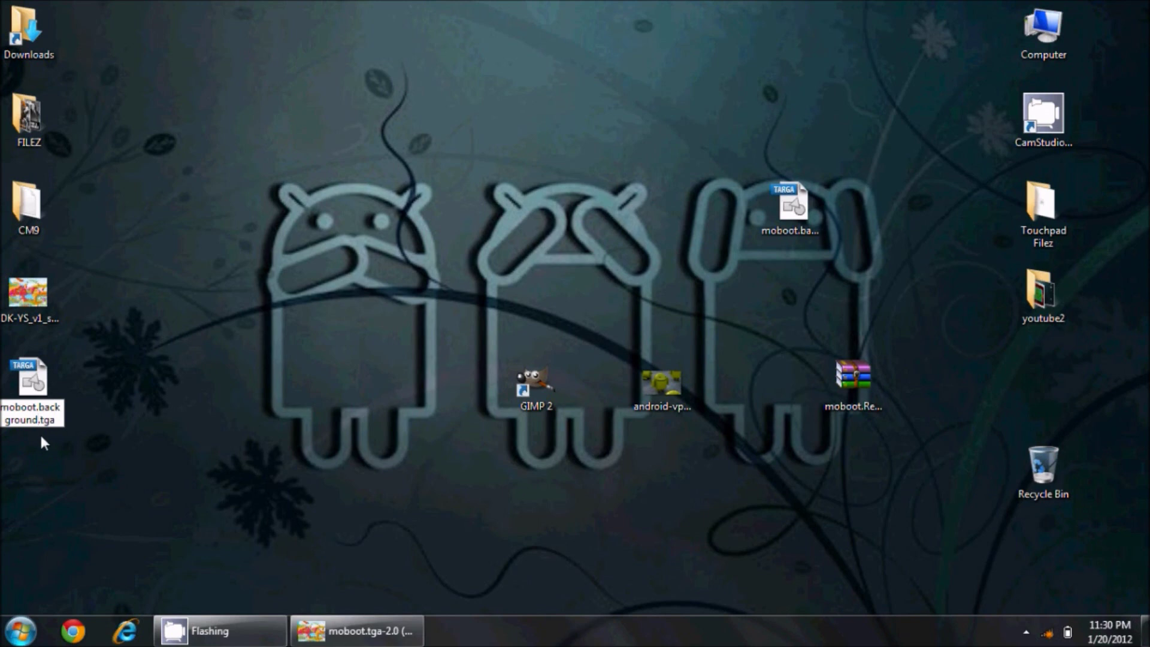
key("Return")
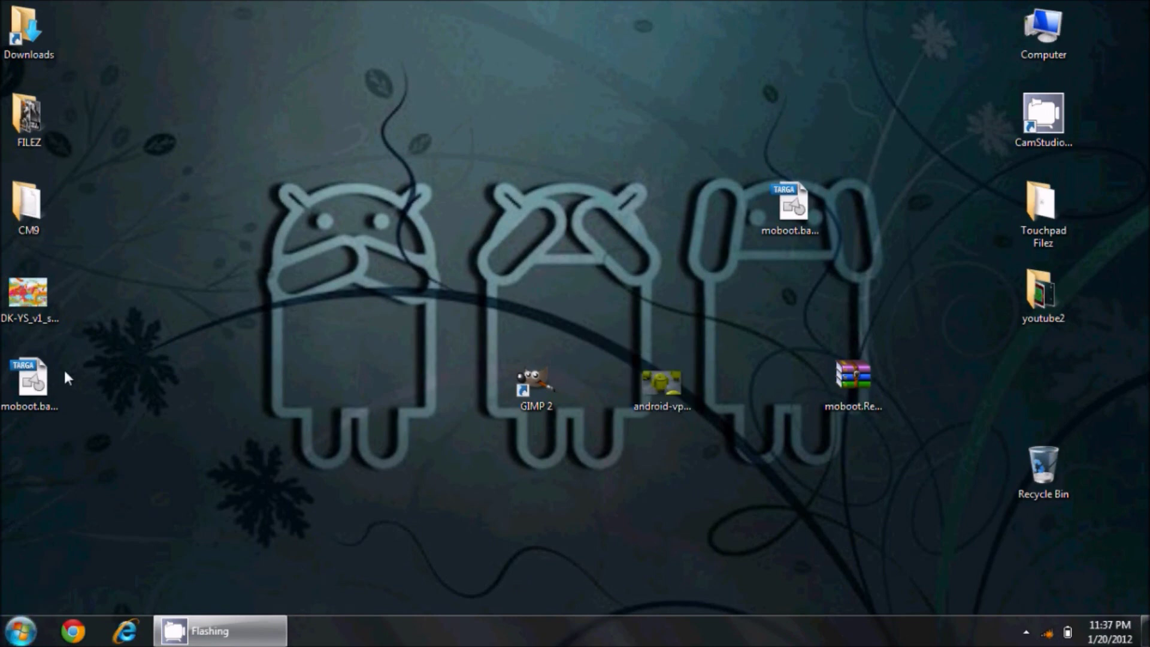
Move moboot.background.tga near the middle of the desktop and open moboot.ReverendKJR_fast.zip in WinRAR, dismissing the licence reminder
left_click(36, 378)
left_click_drag(36, 378, 643, 257)
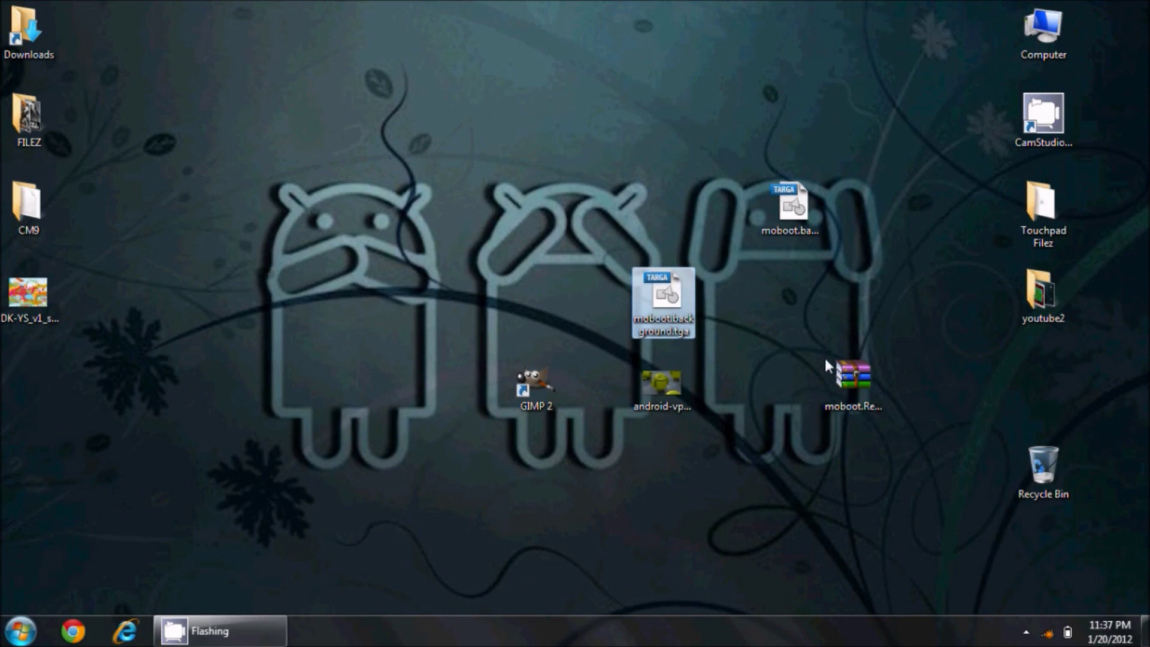
double_click(851, 376)
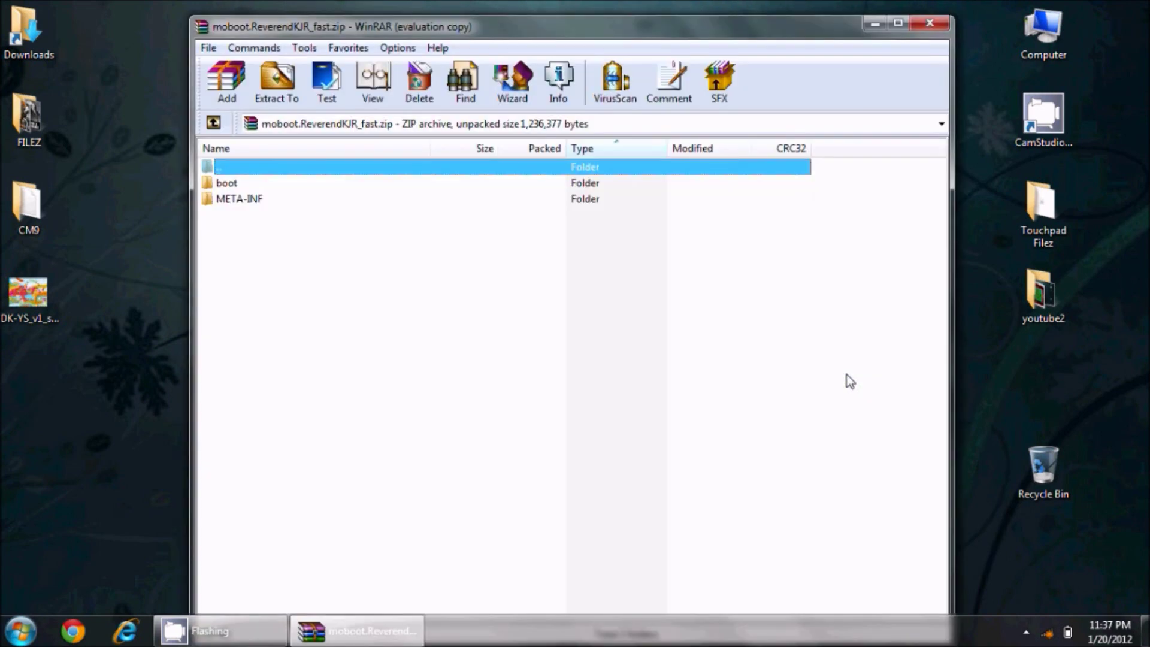
left_click_drag(457, 33, 461, 34)
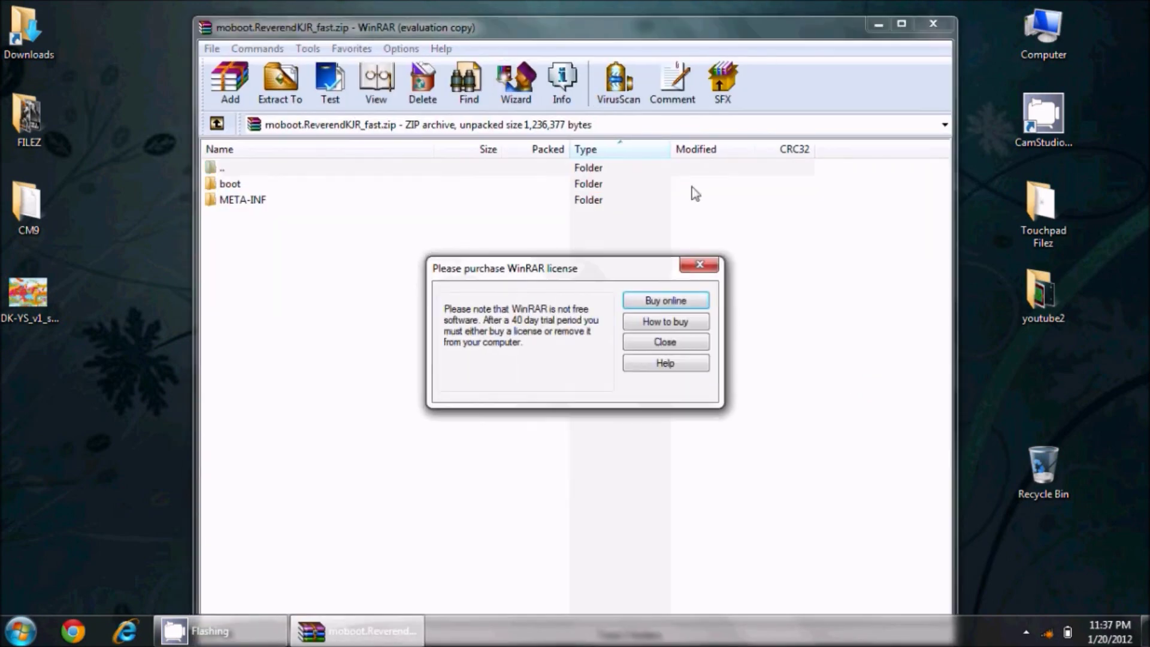
left_click(663, 342)
Snap the archive window to half of the screen and place moboot.background.tga in the free desktop area beside it
left_click_drag(334, 31, 1149, 14)
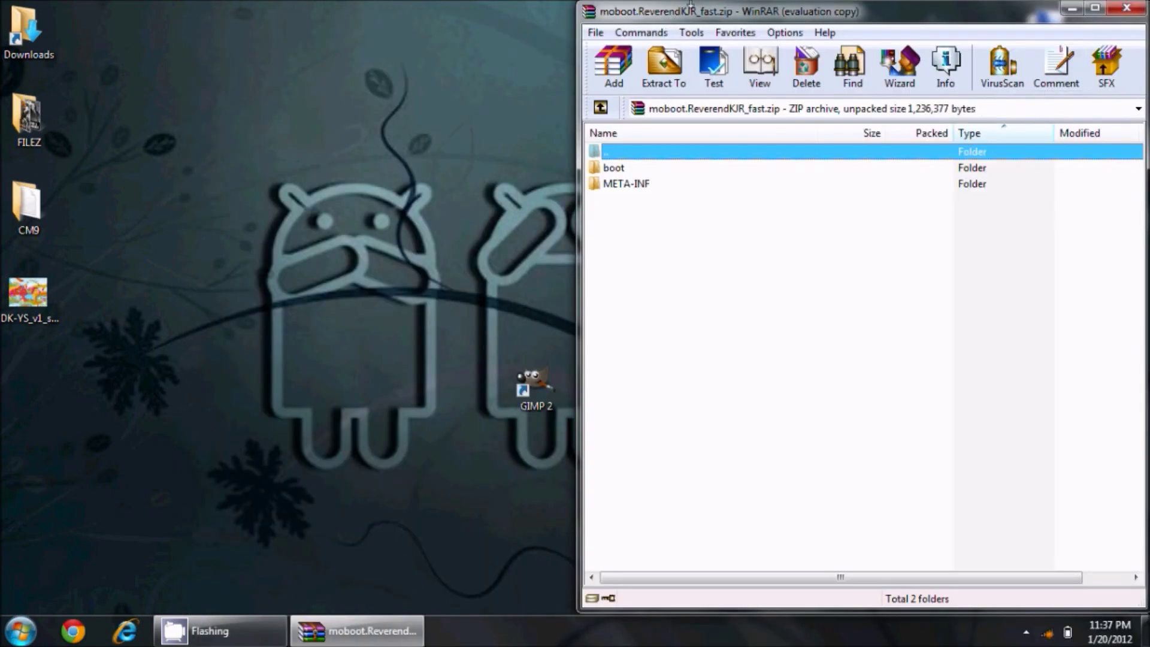
left_click_drag(705, 19, 847, 153)
left_click_drag(663, 292, 270, 350)
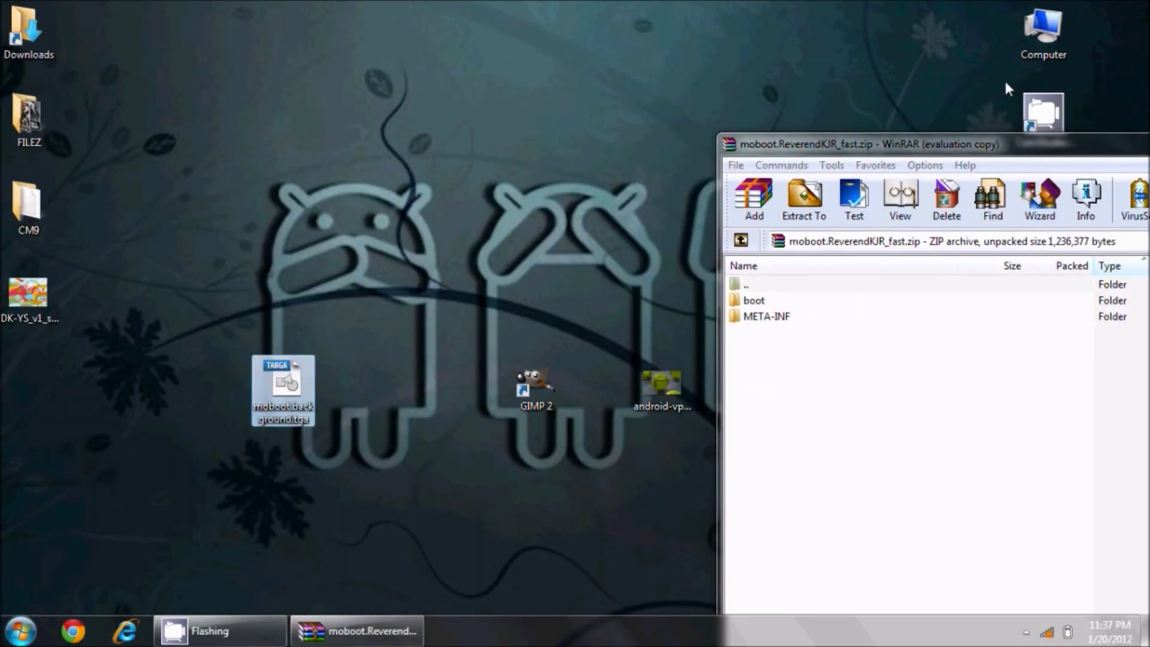
left_click_drag(984, 143, 1149, 18)
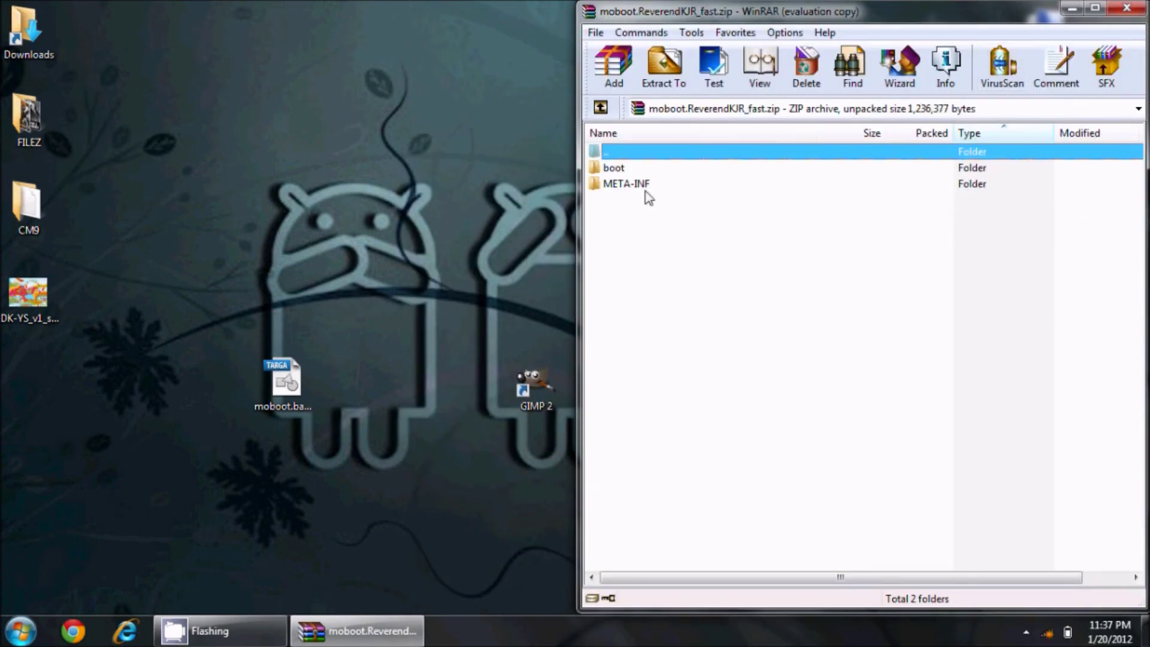
Replace moboot.background.tga in the archive's boot folder with the desktop copy, using the Store compression method, and close the archive
double_click(617, 169)
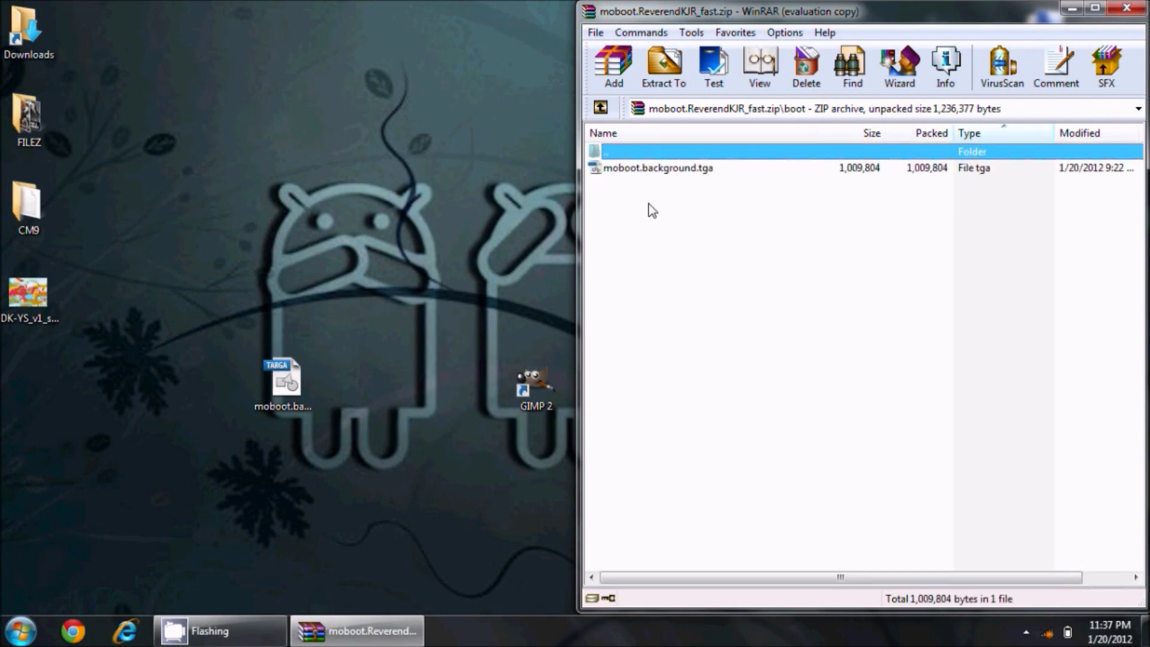
left_click(648, 169)
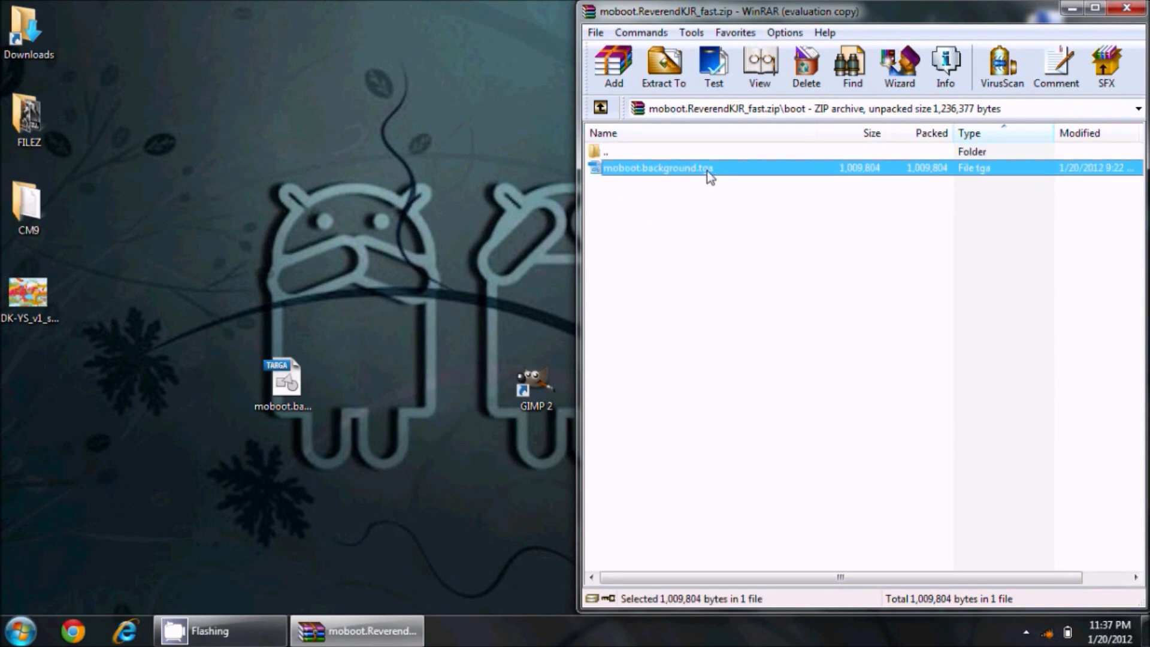
left_click(282, 384)
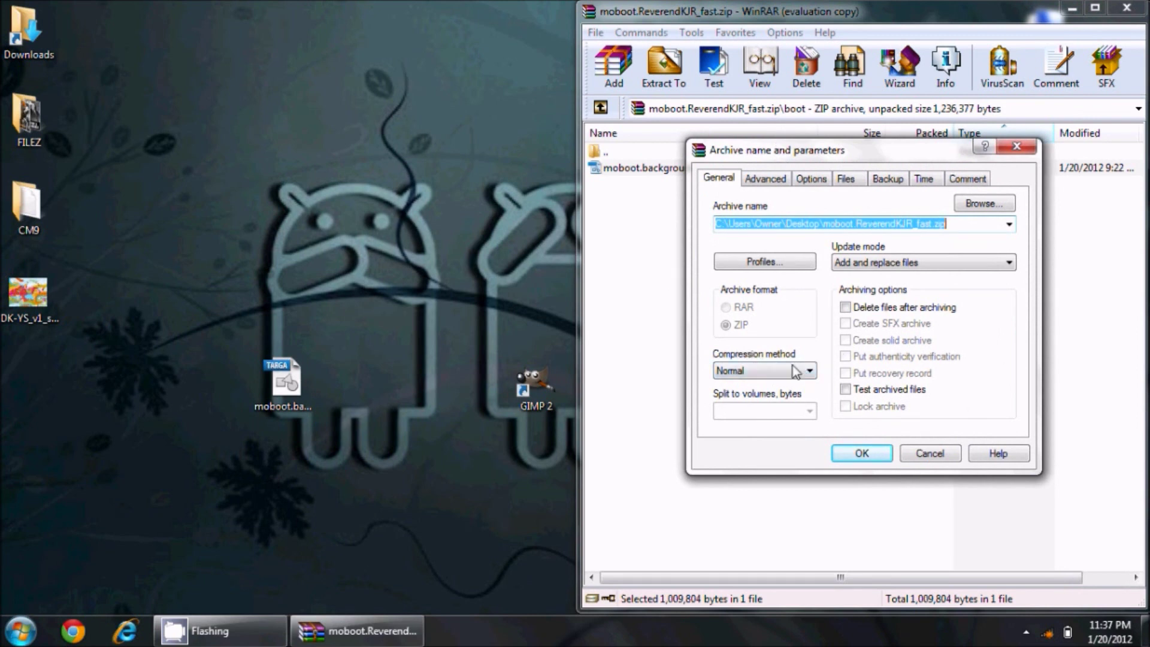
left_click(810, 370)
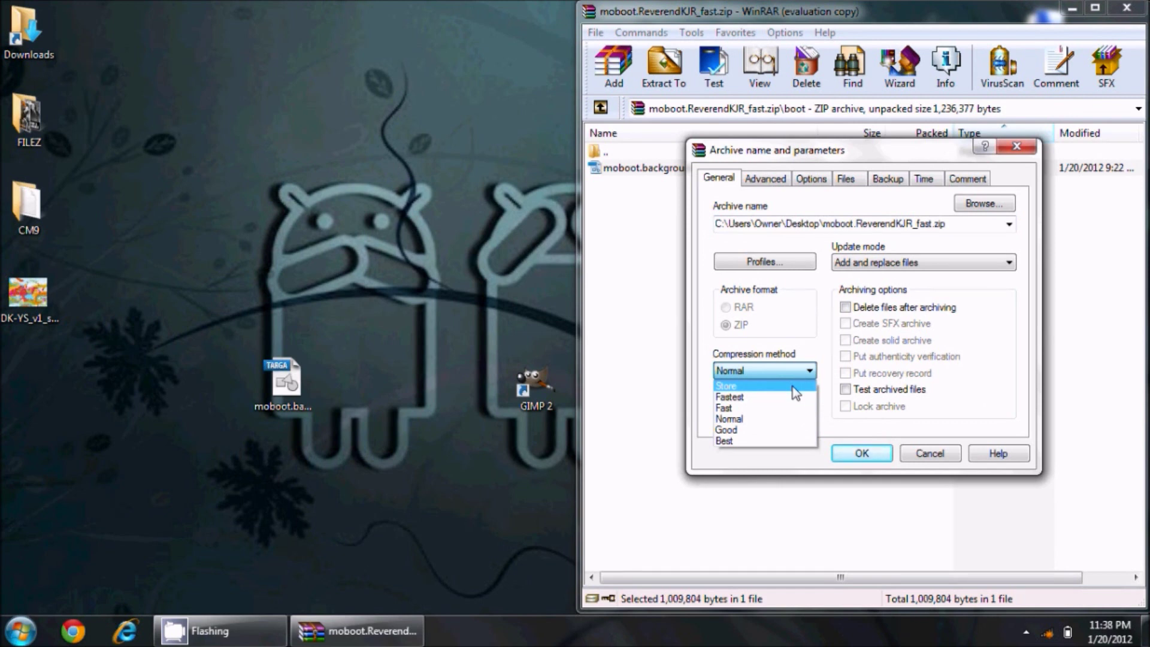
left_click(792, 386)
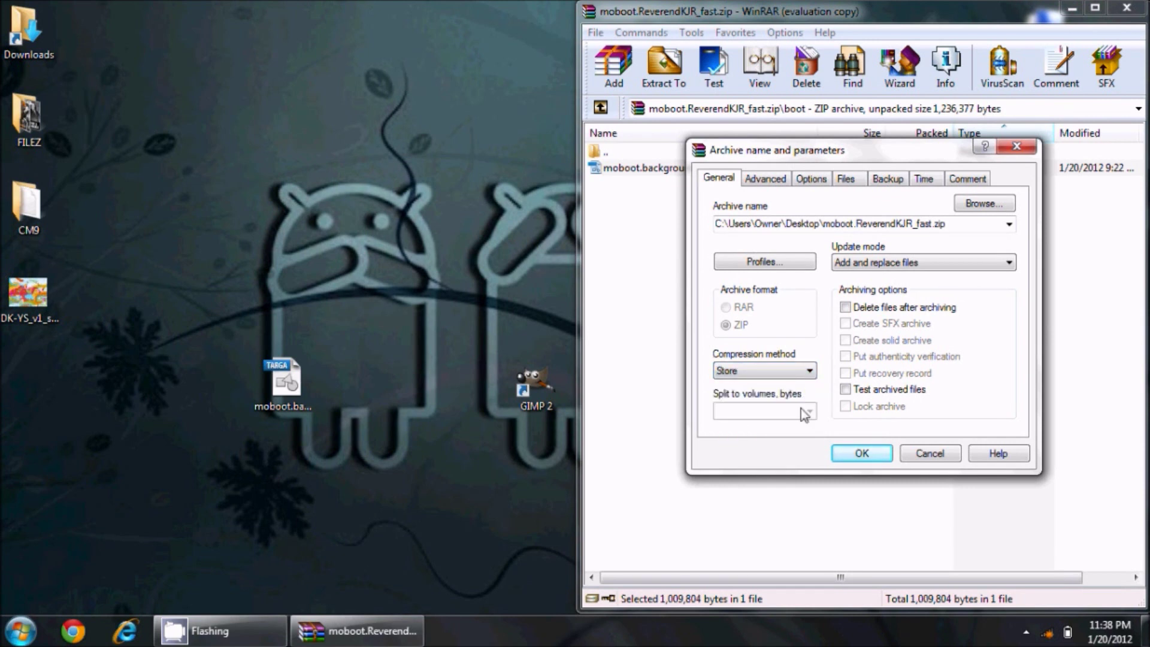
left_click(881, 463)
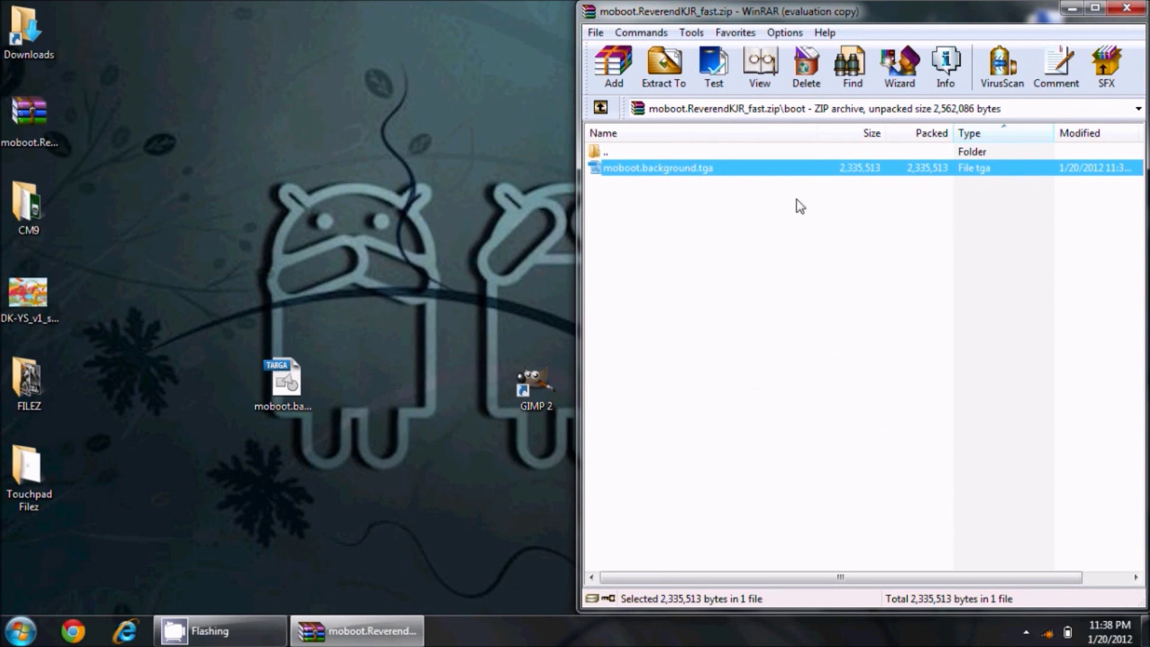
left_click(1126, 7)
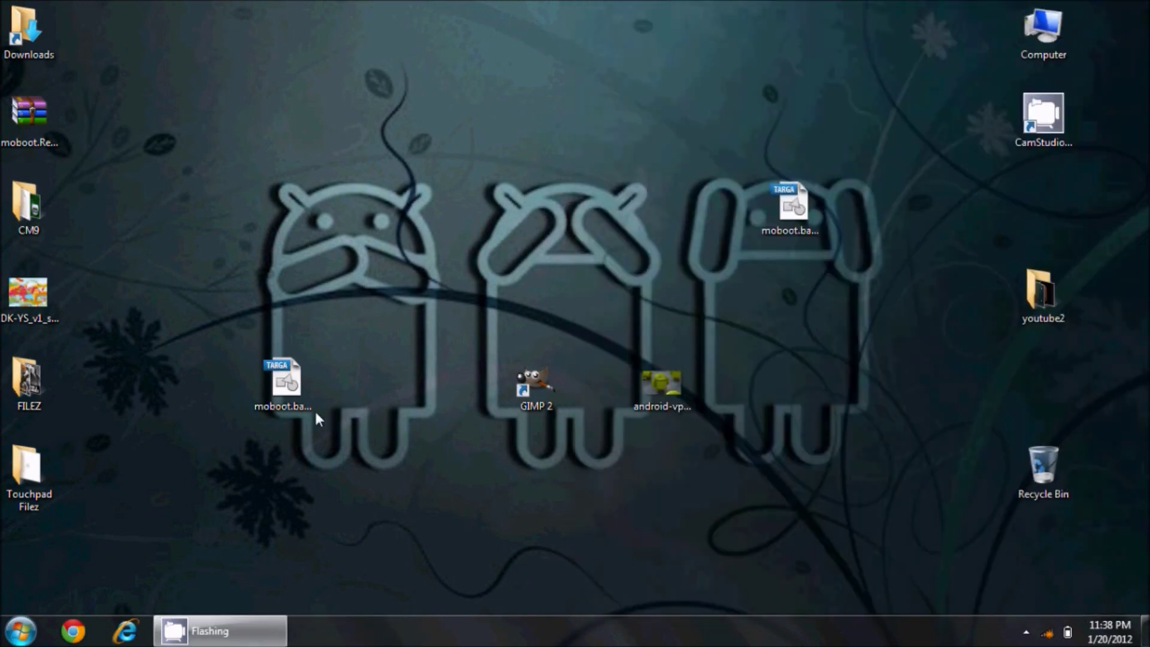
Move the updated moboot zip to a free area near the middle of the desktop and rename it moboot.youname.zip
left_click_drag(27, 120, 745, 340)
left_click(741, 345)
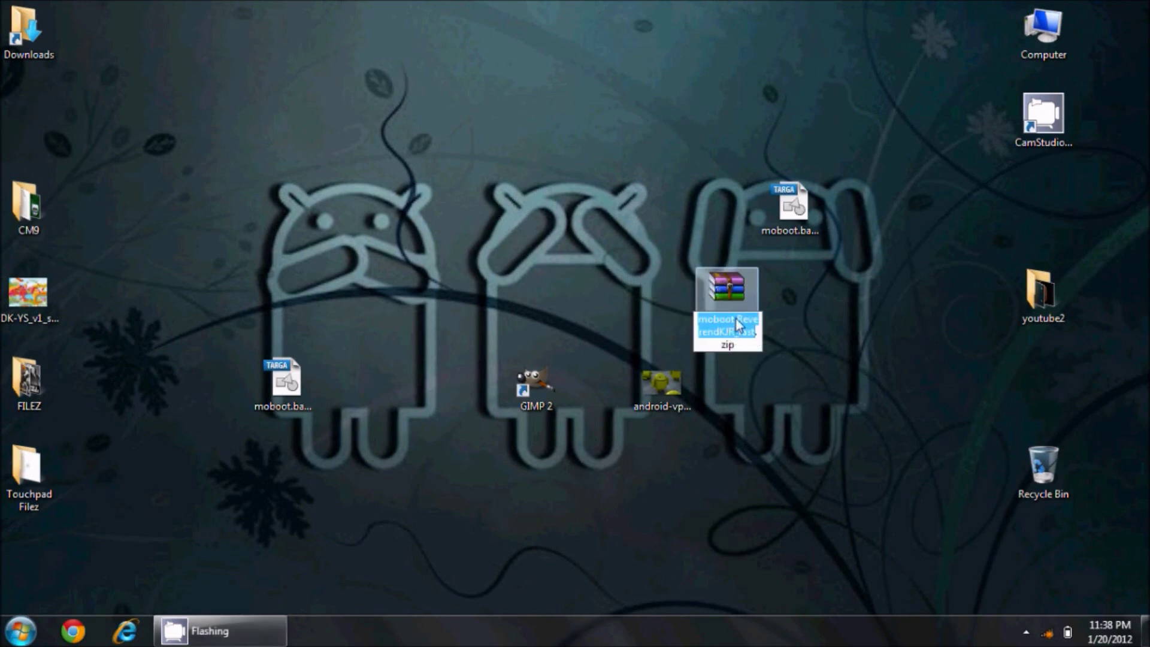
left_click_drag(735, 321, 754, 334)
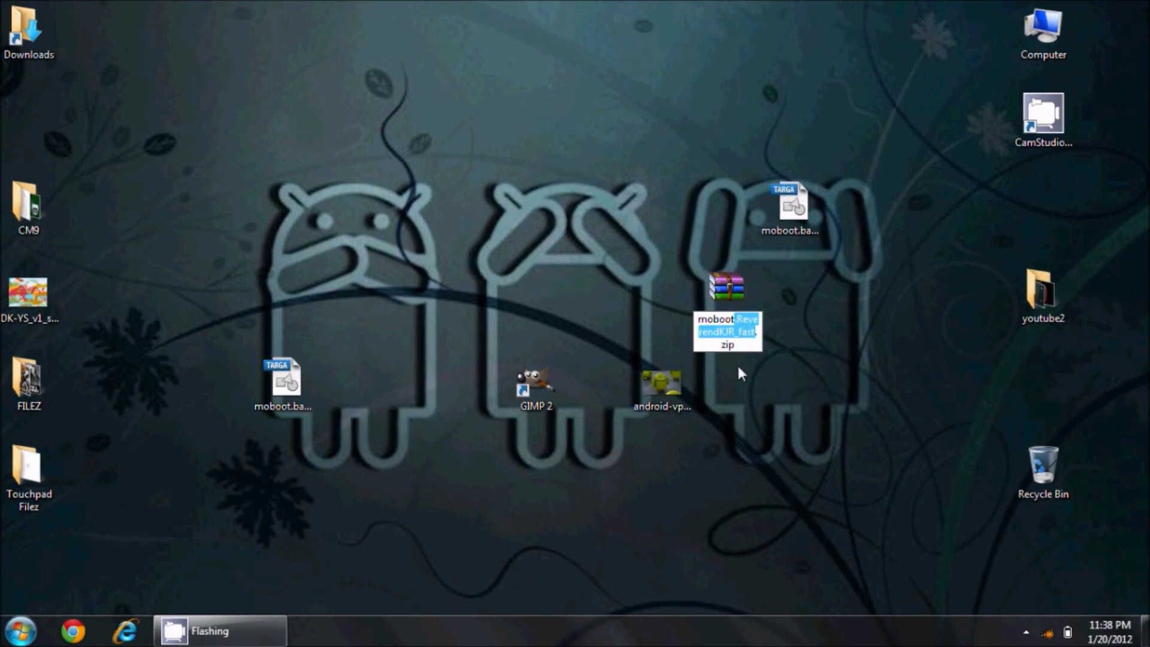
type(".you nam")
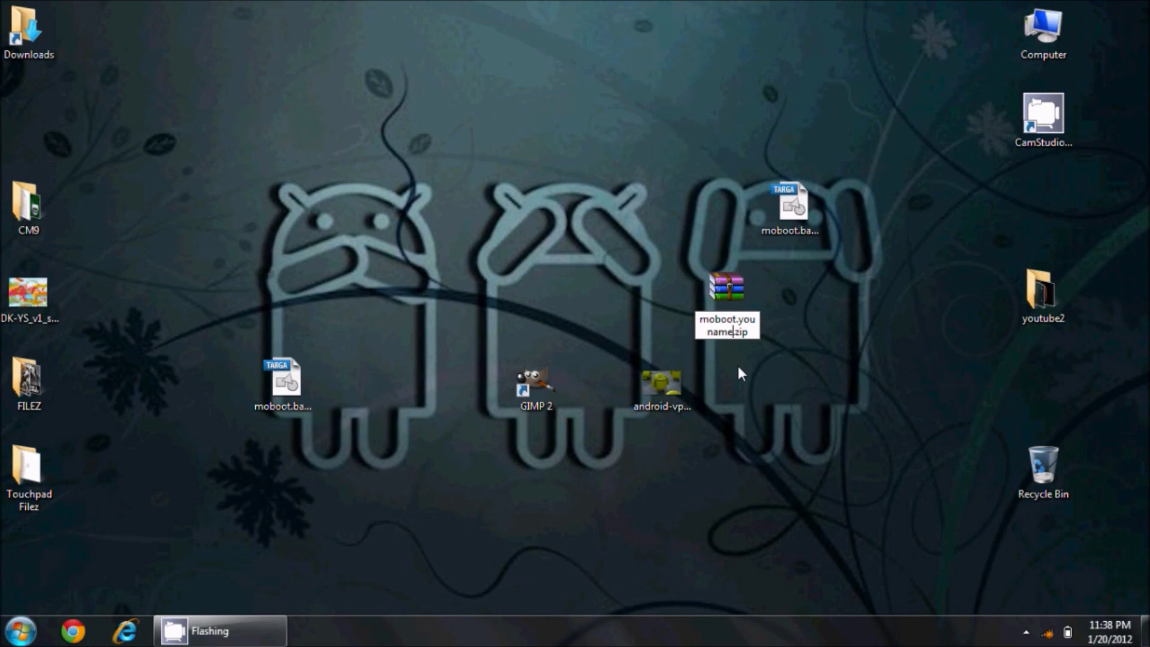
type("e")
key("Return")
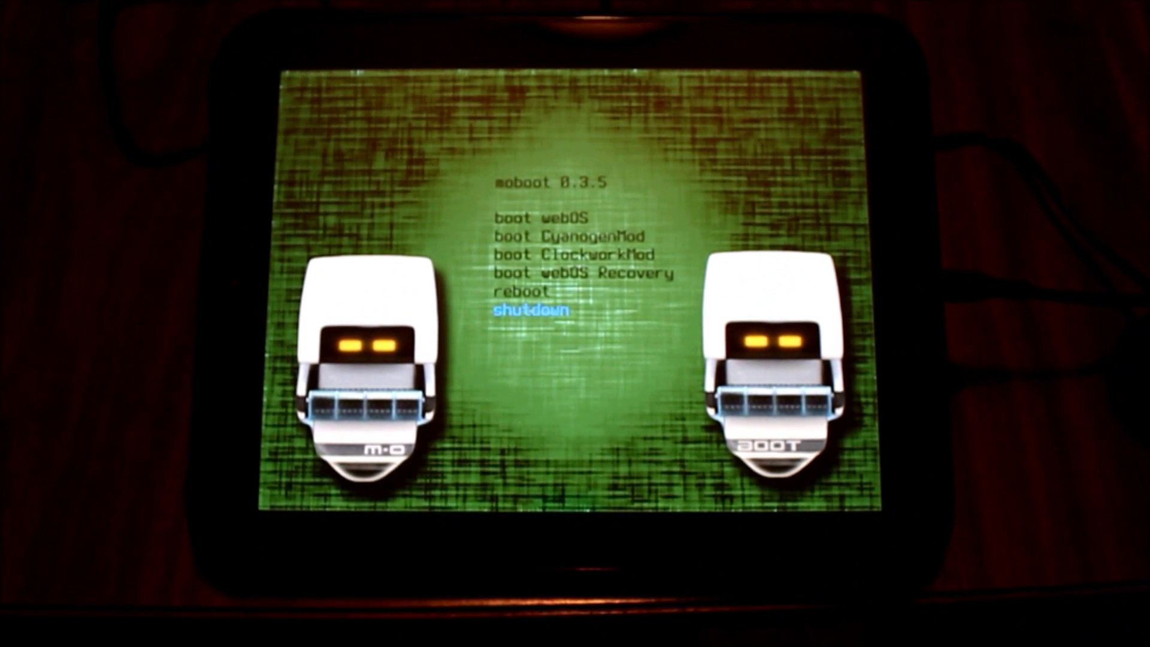
key("Up")
key("Up")
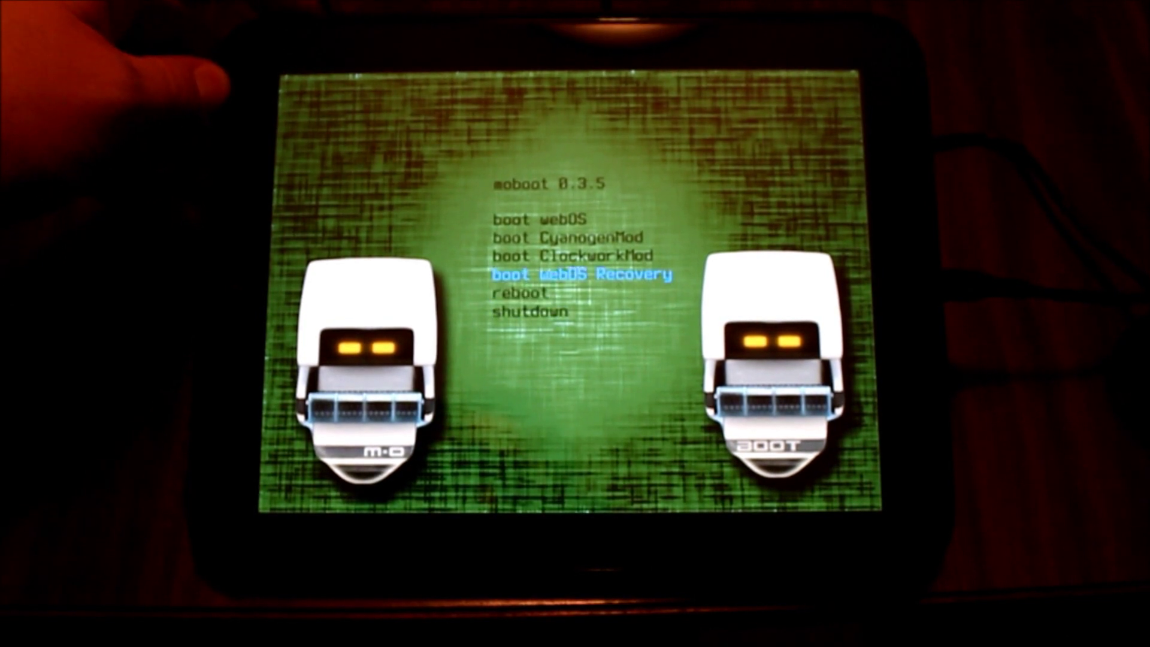
key("Up")
key("Return")
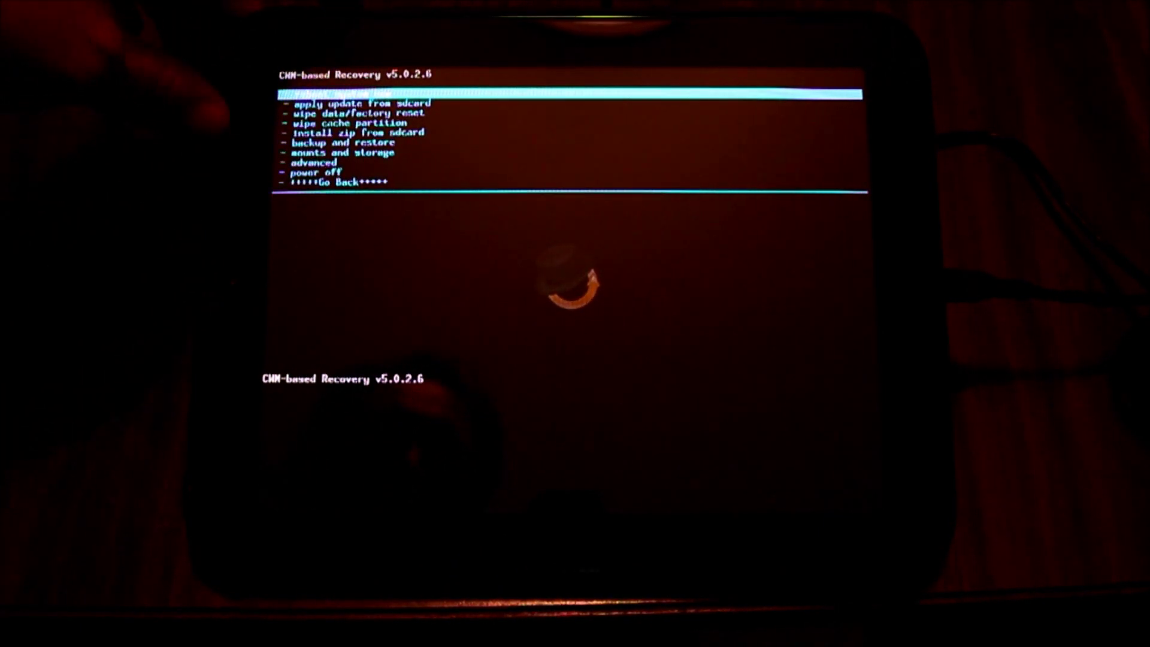
key("Down")
key("Down")
key("Down")
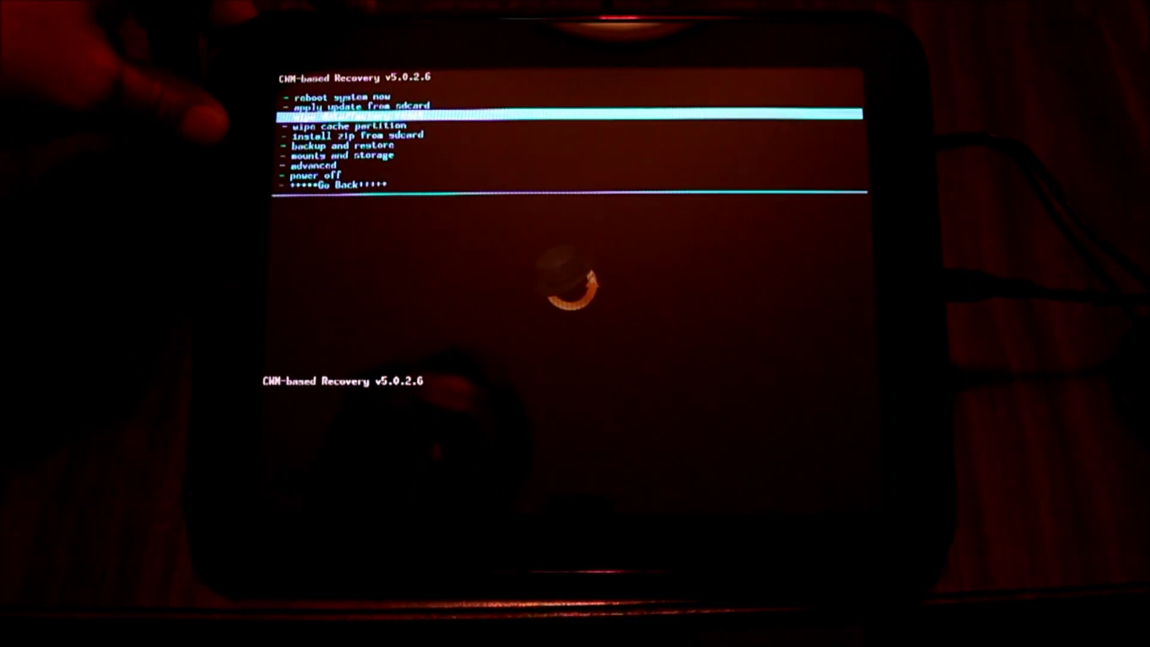
key("Down")
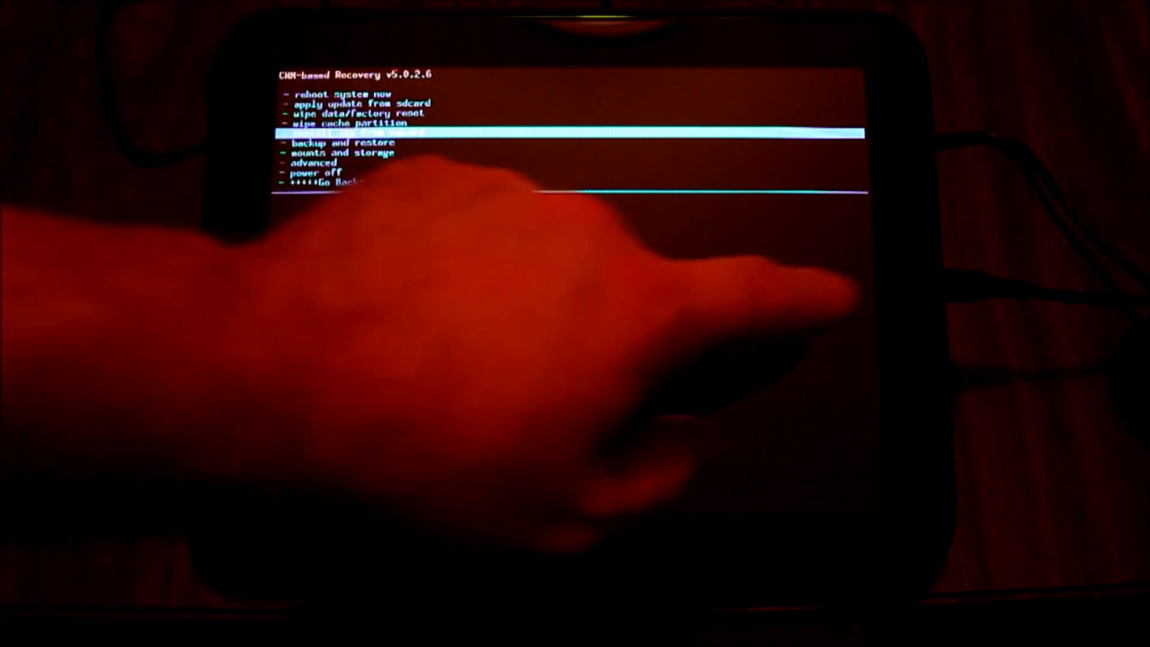
key("Return")
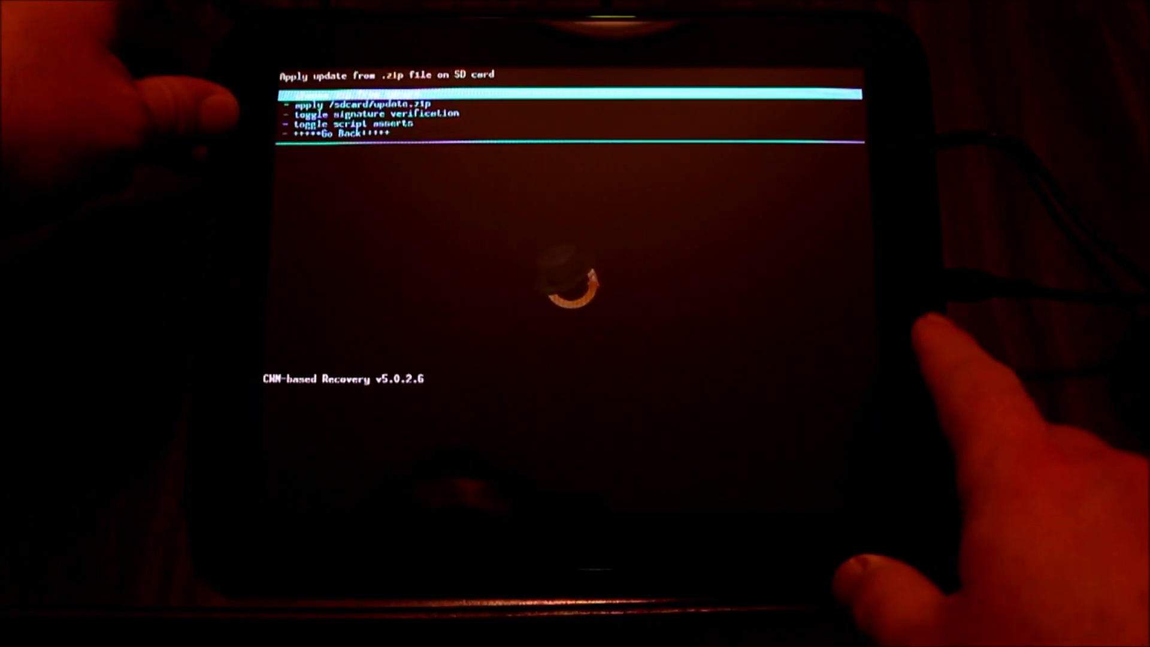
key("Return")
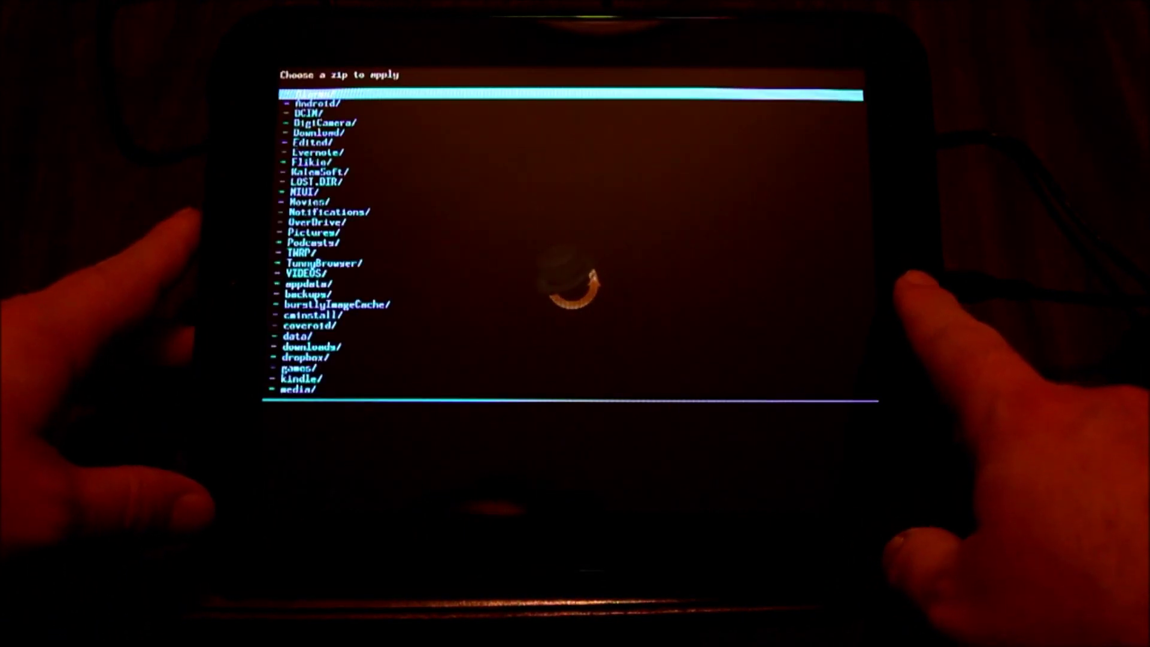
key("Up")
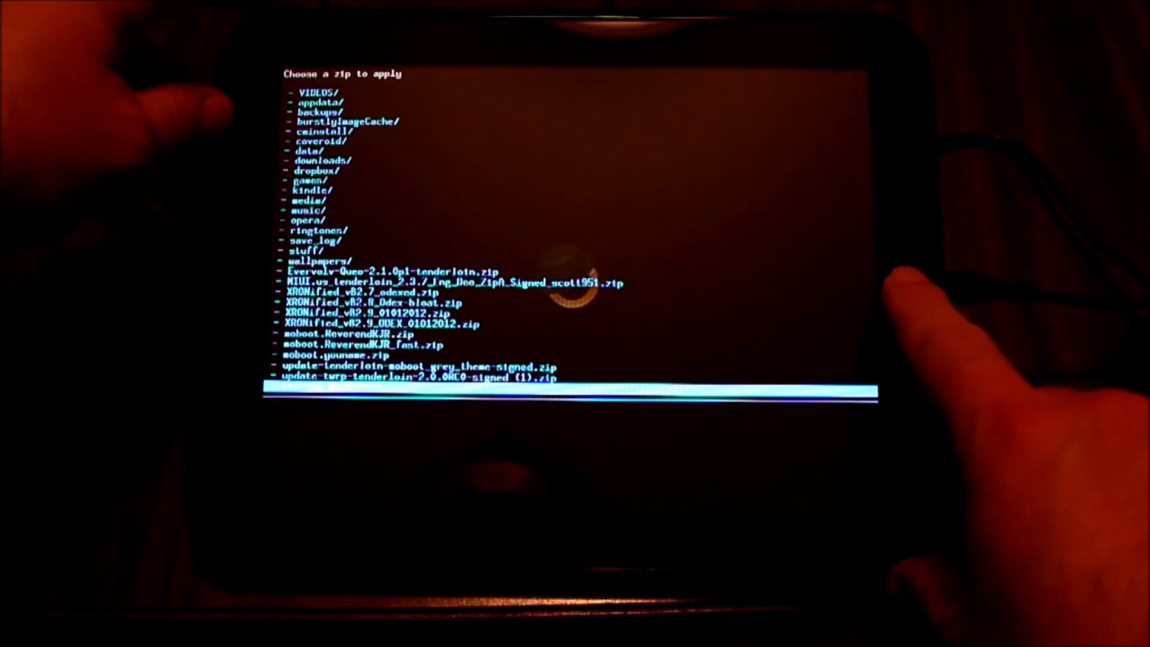
key("Up")
key("Up")
key("Up")
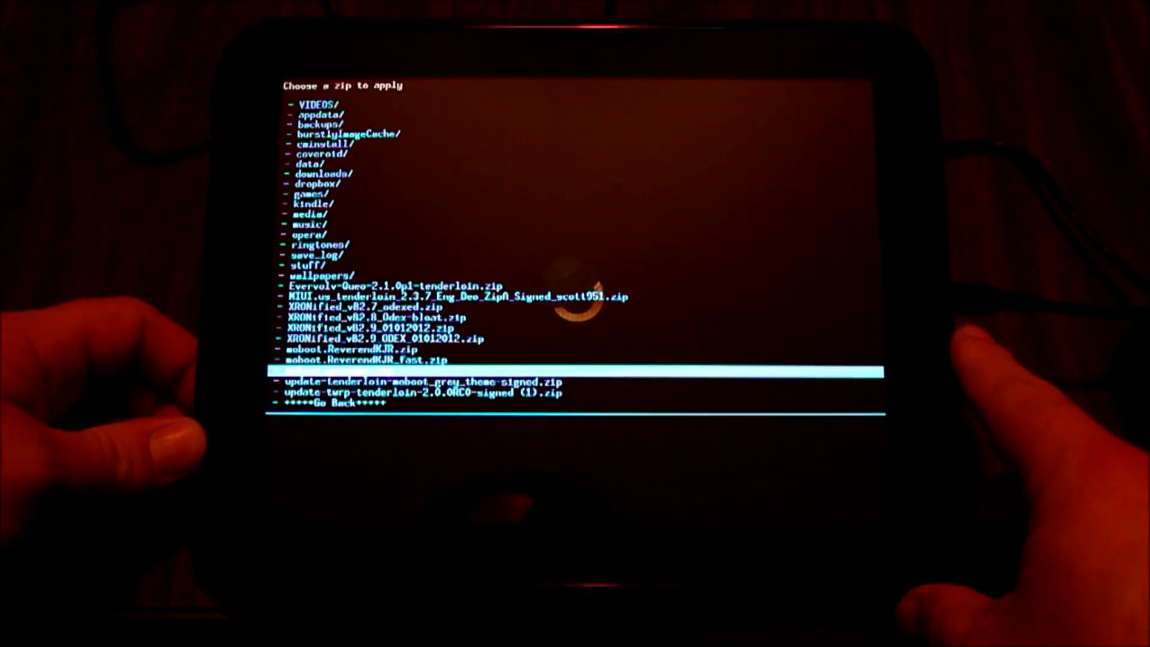
key("Up")
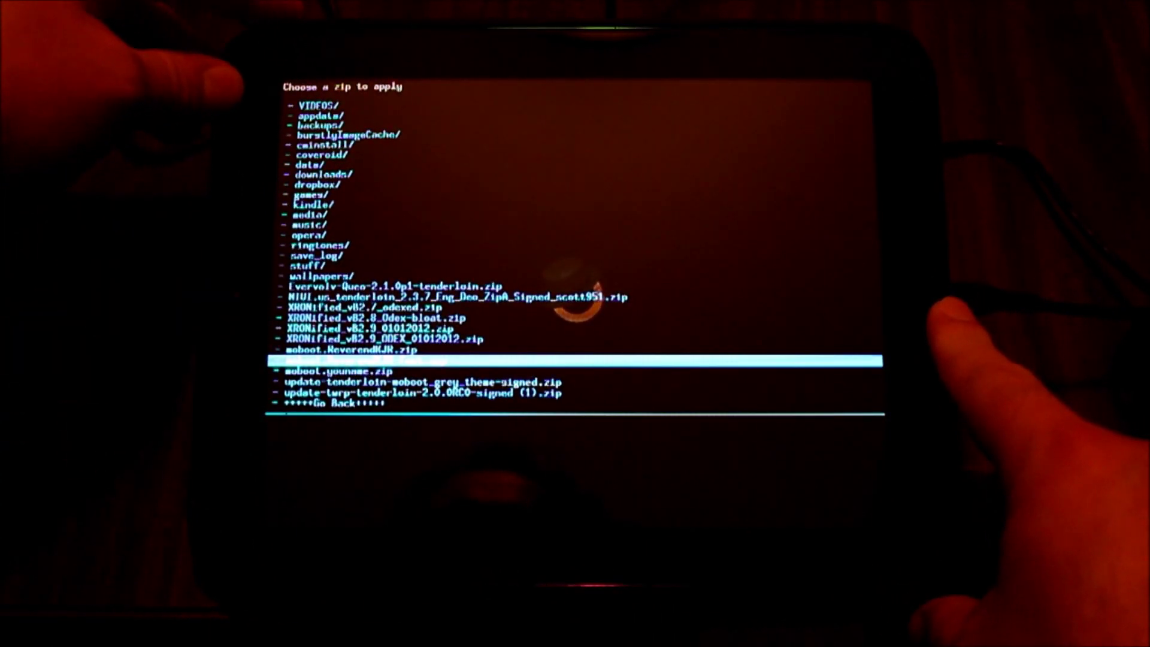
key("Up")
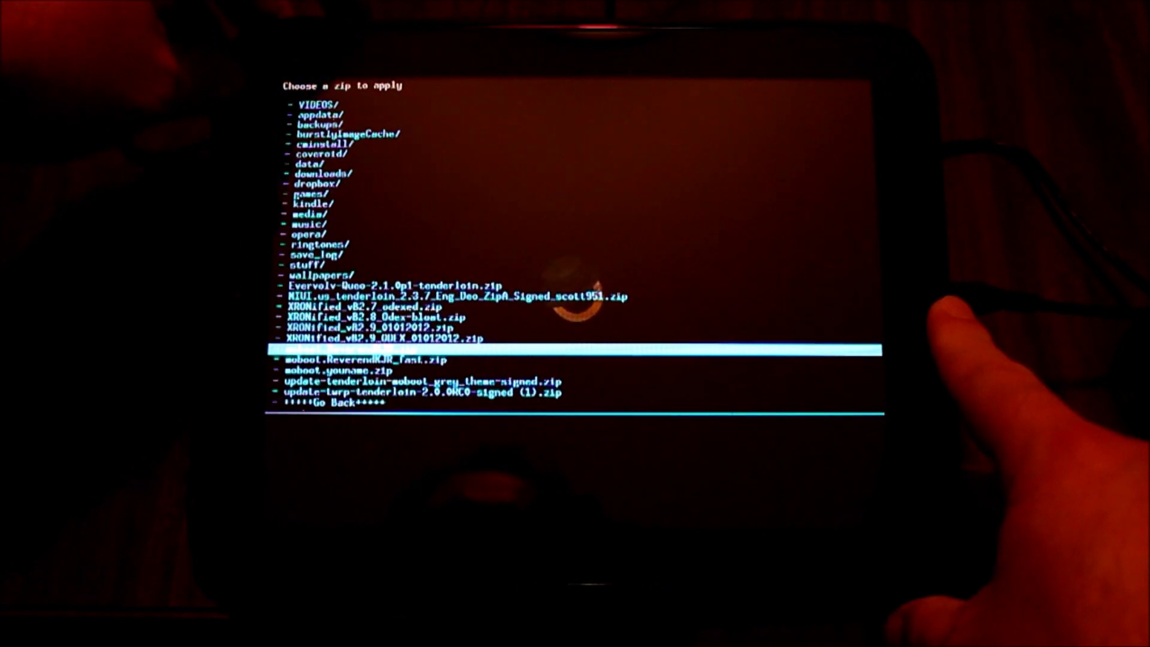
key("Down")
key("Down")
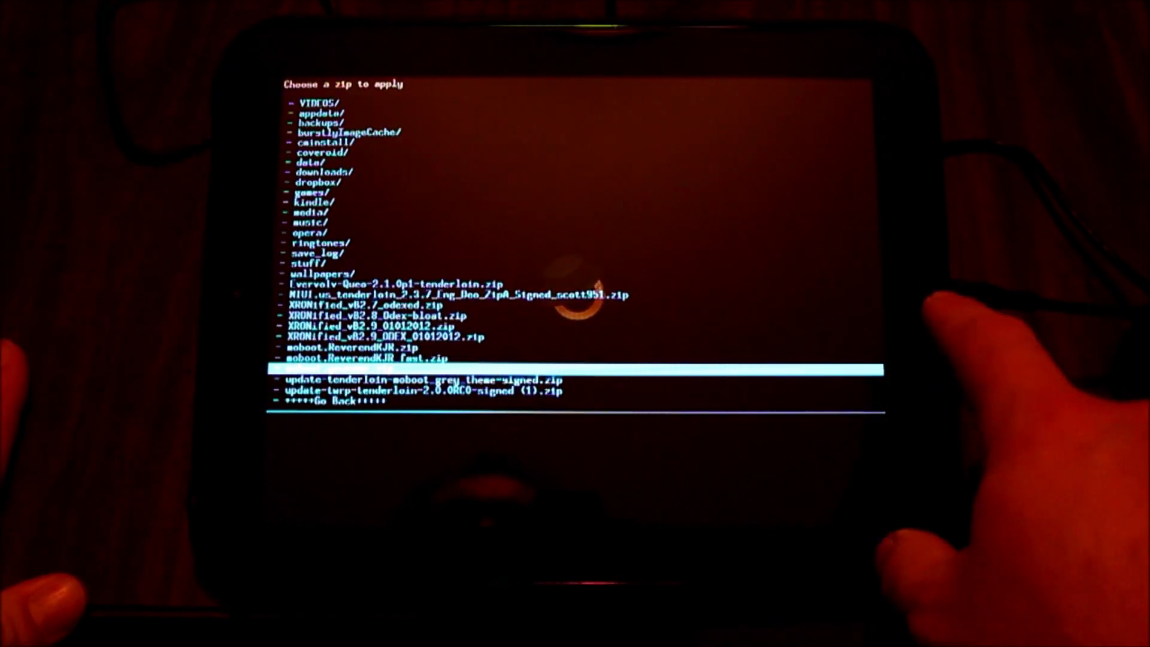
key("Return")
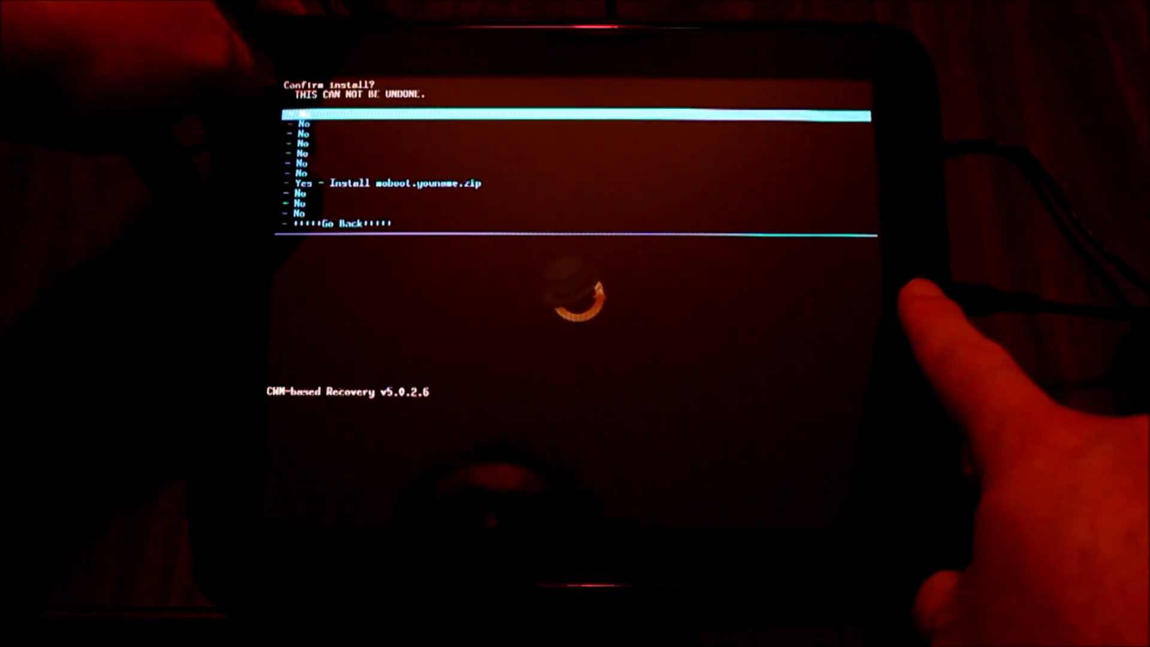
key("Down")
key("Down")
key("Down")
key("Down")
key("Down")
key("Down")
key("Down")
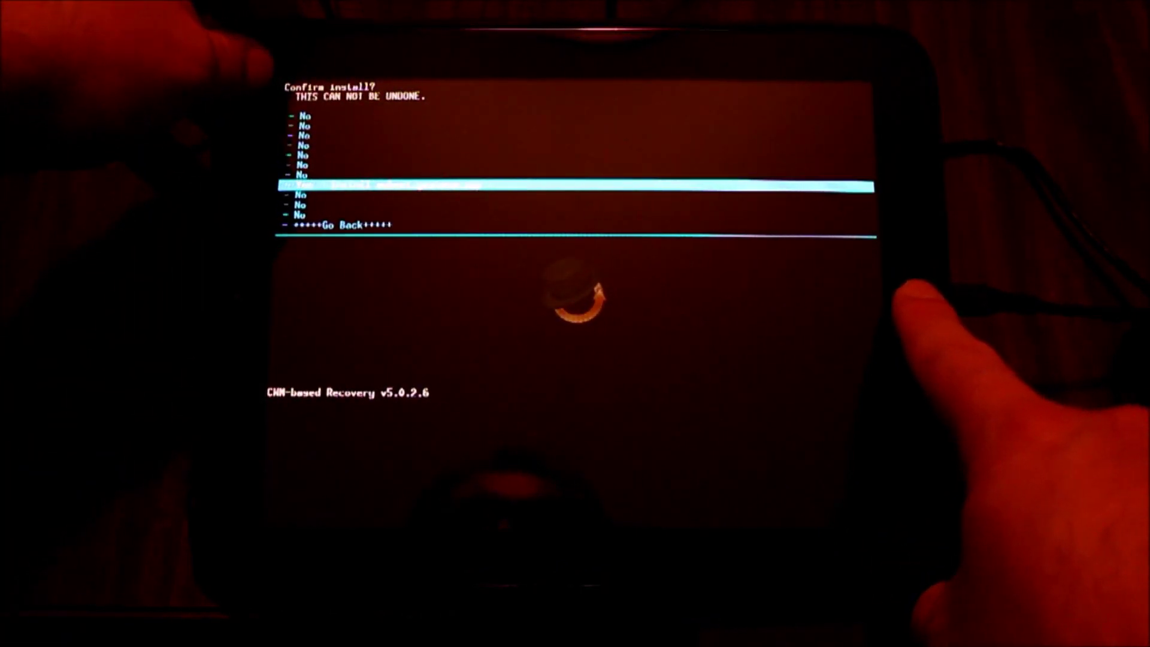
key("Return")
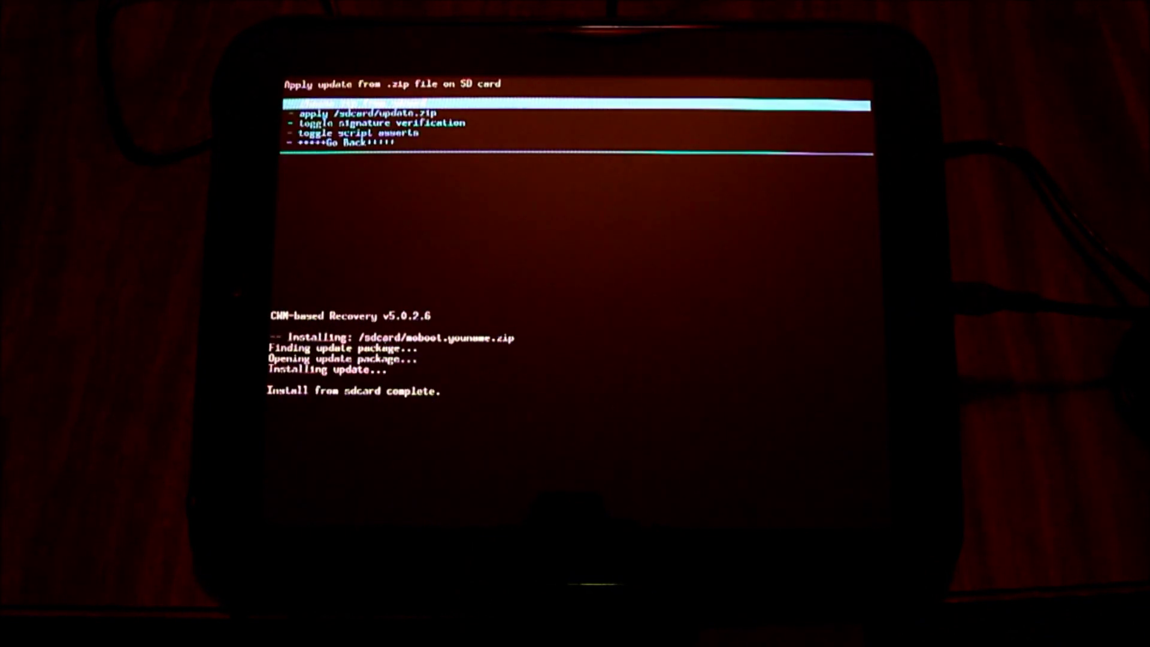
key("Down")
key("Down")
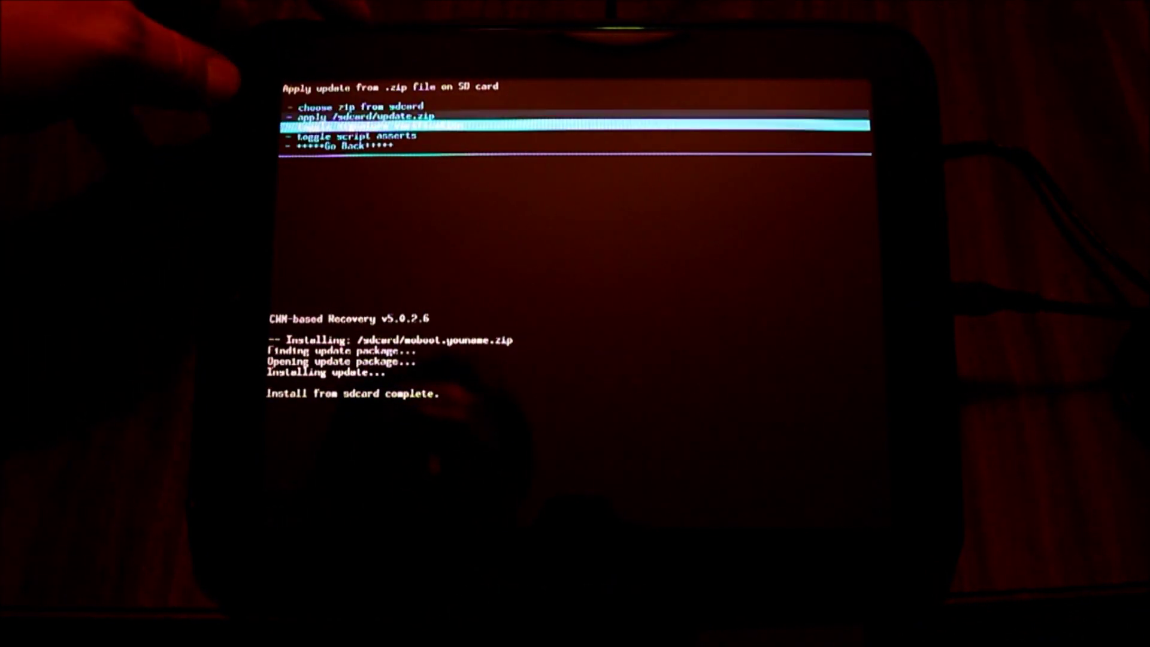
key("Return")
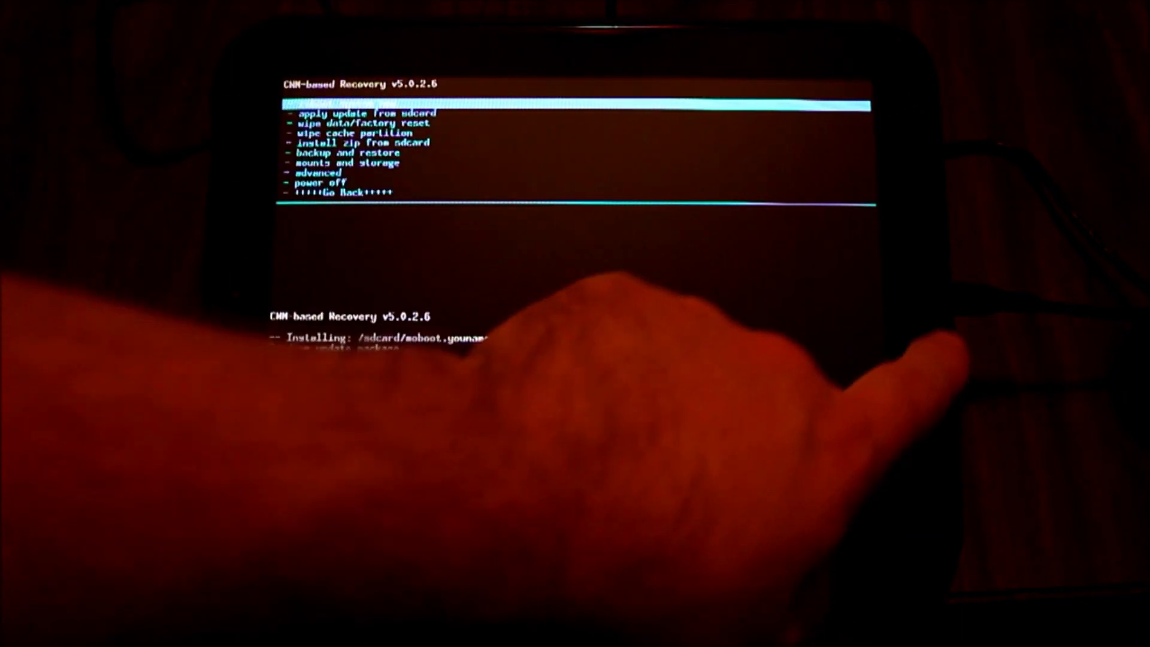
key("Return")
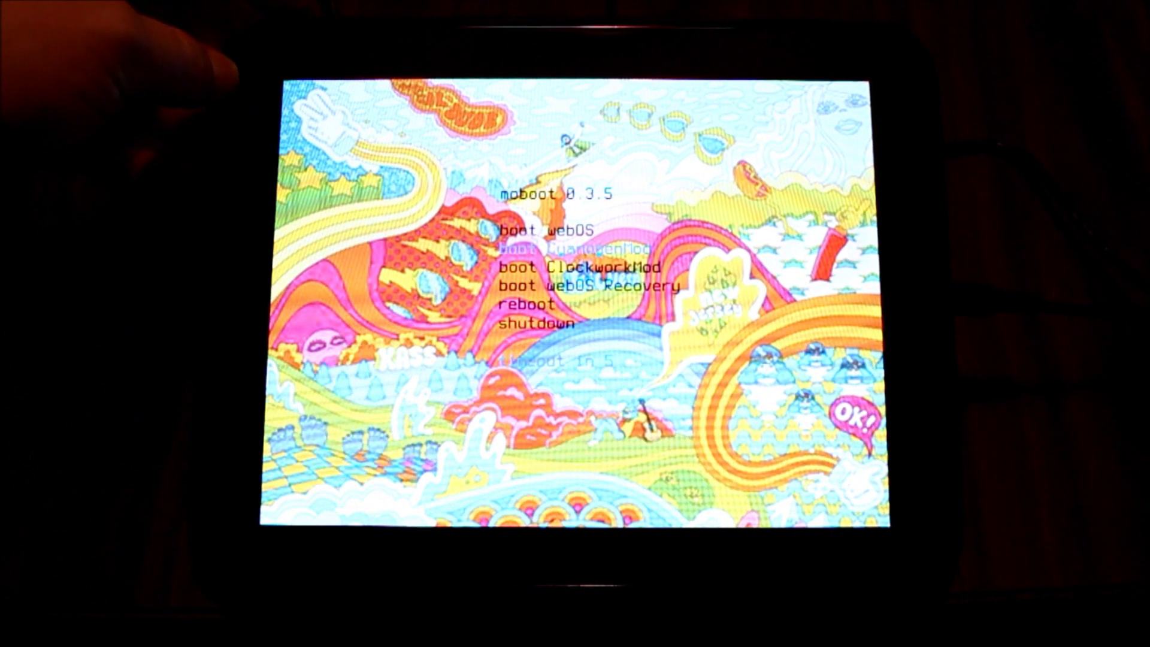
key("Up")
key("Return")
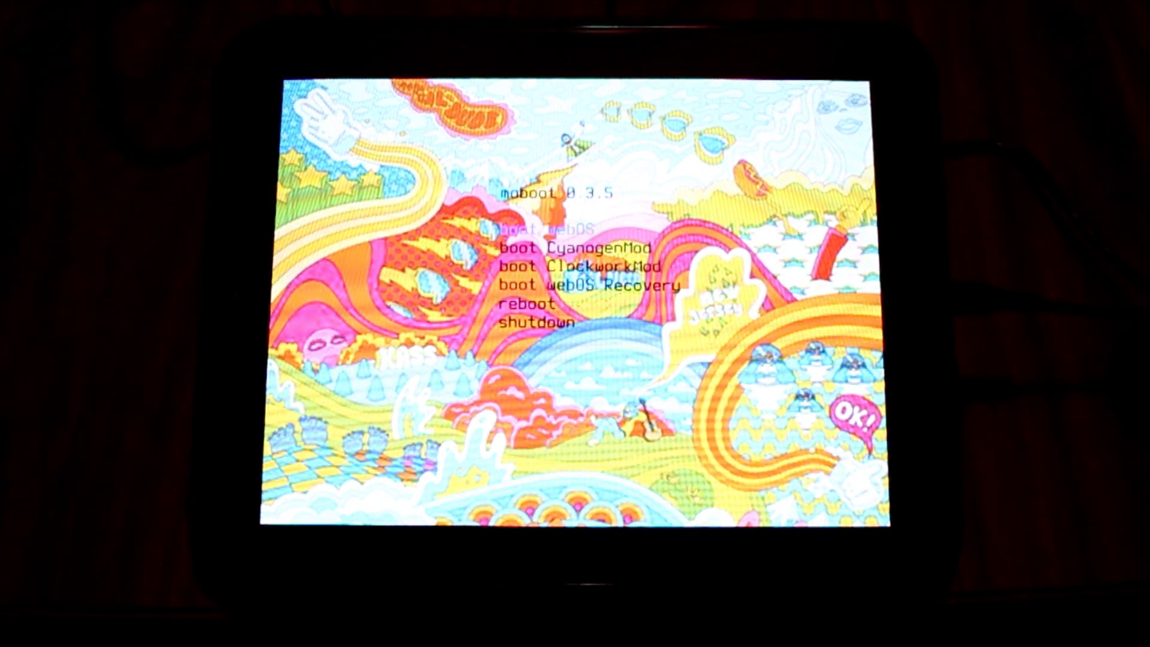